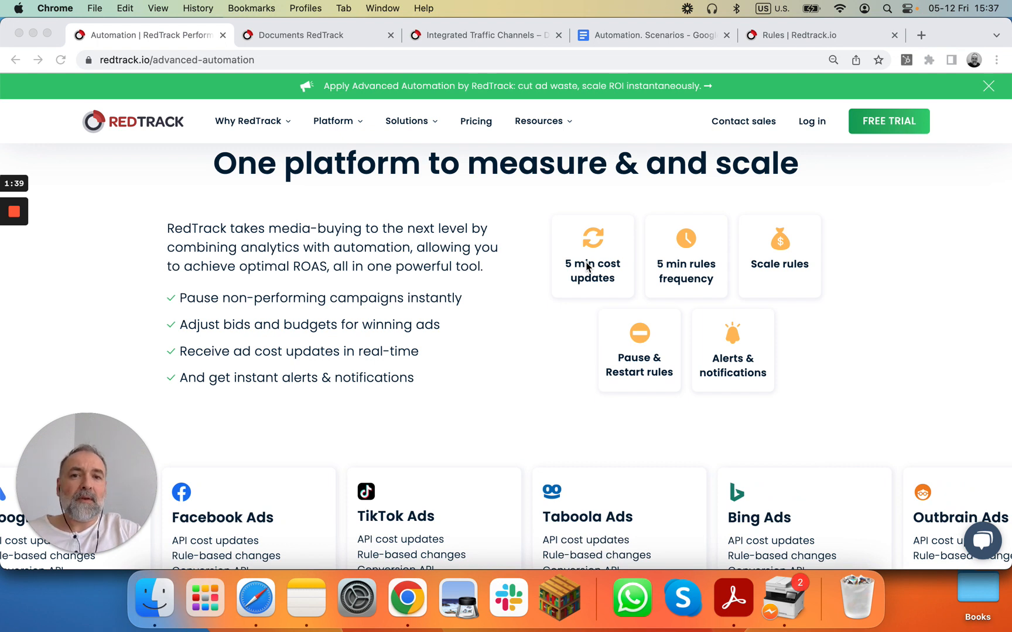
# Step: Review the RedTrack documentation, the Integrated Traffic Channels article, and the cost condition of the first scenario in the Automation. Scenarios document
pyautogui.click(333, 40)
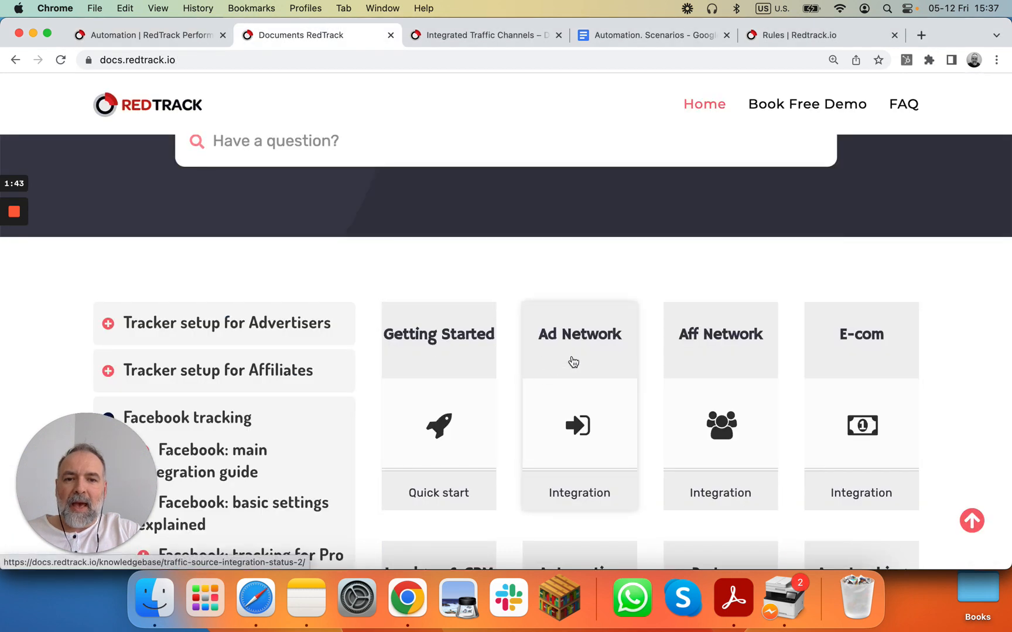
pyautogui.click(498, 35)
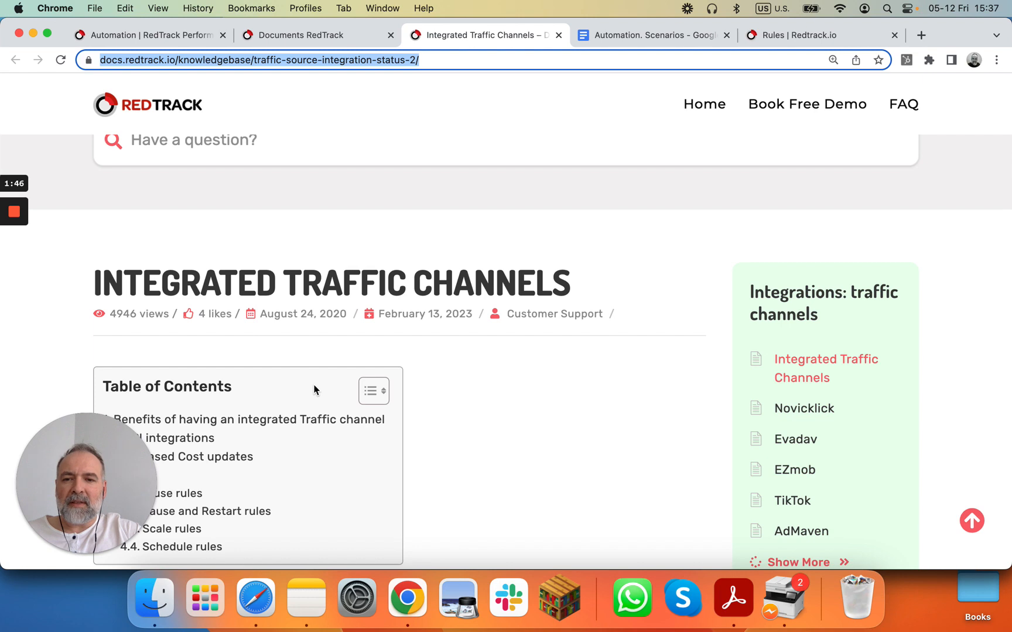
pyautogui.scroll(-4, 282, 413)
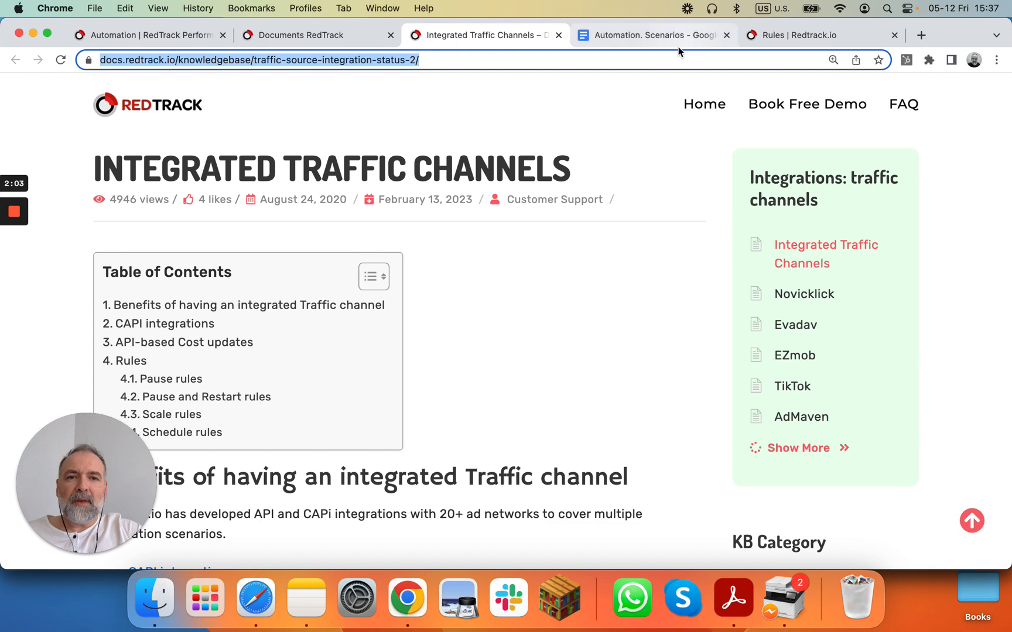
pyautogui.click(645, 33)
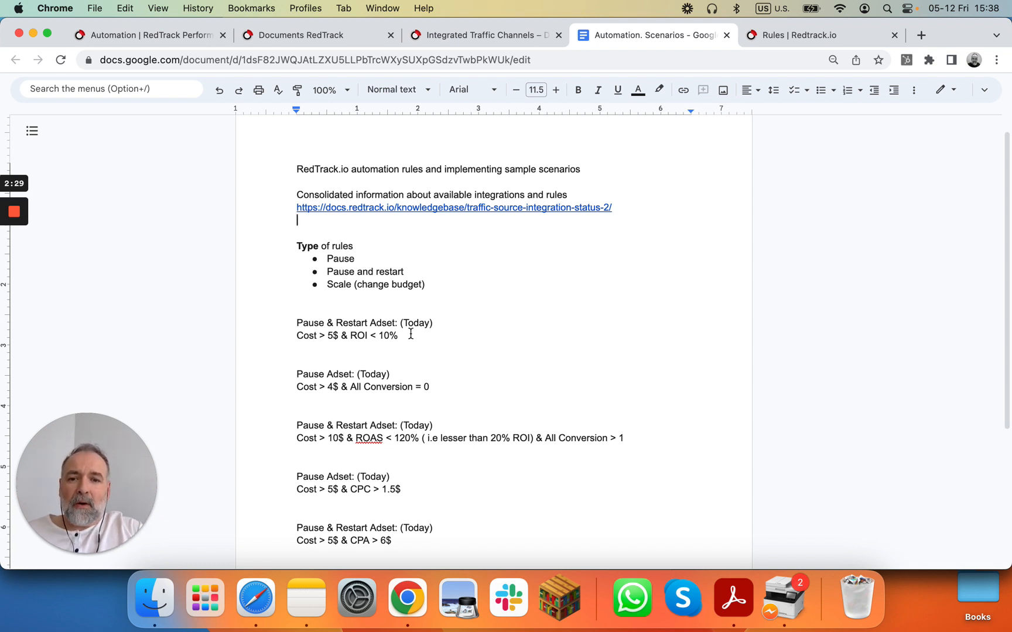
pyautogui.moveTo(341, 335); pyautogui.dragTo(310, 335)
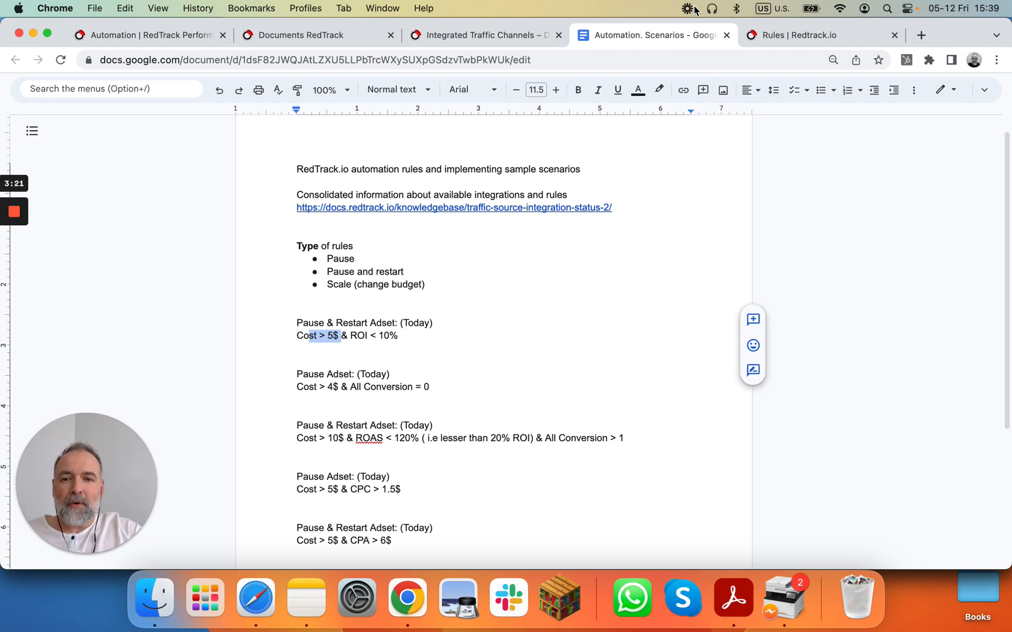
# Step: Return to the new RedTrack rule, choose Facebook MAIN as the traffic channel and limit the campaigns to Active only
pyautogui.click(779, 36)
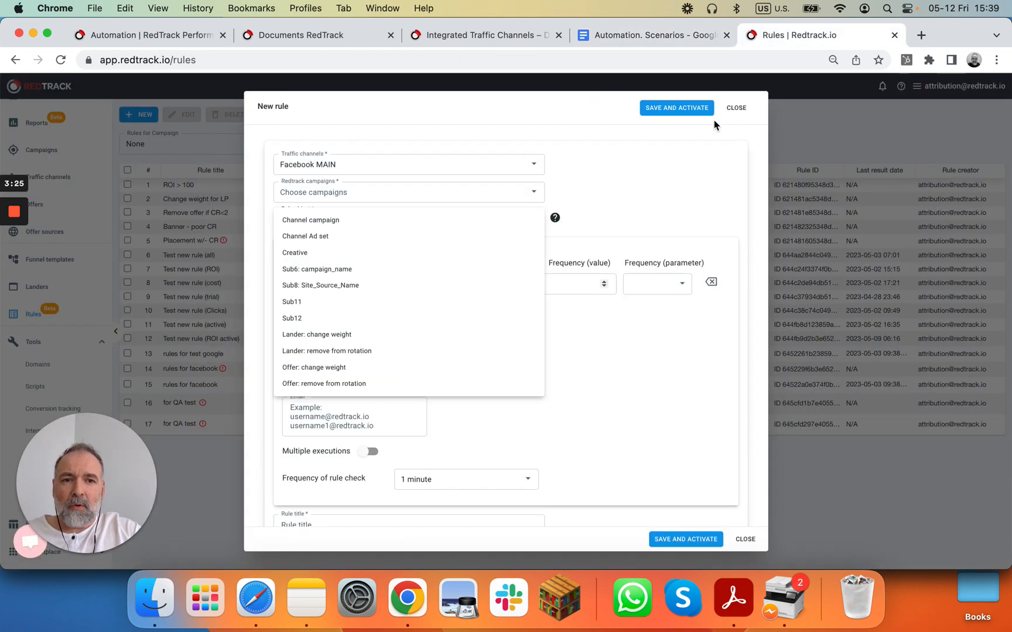
pyautogui.click(490, 115)
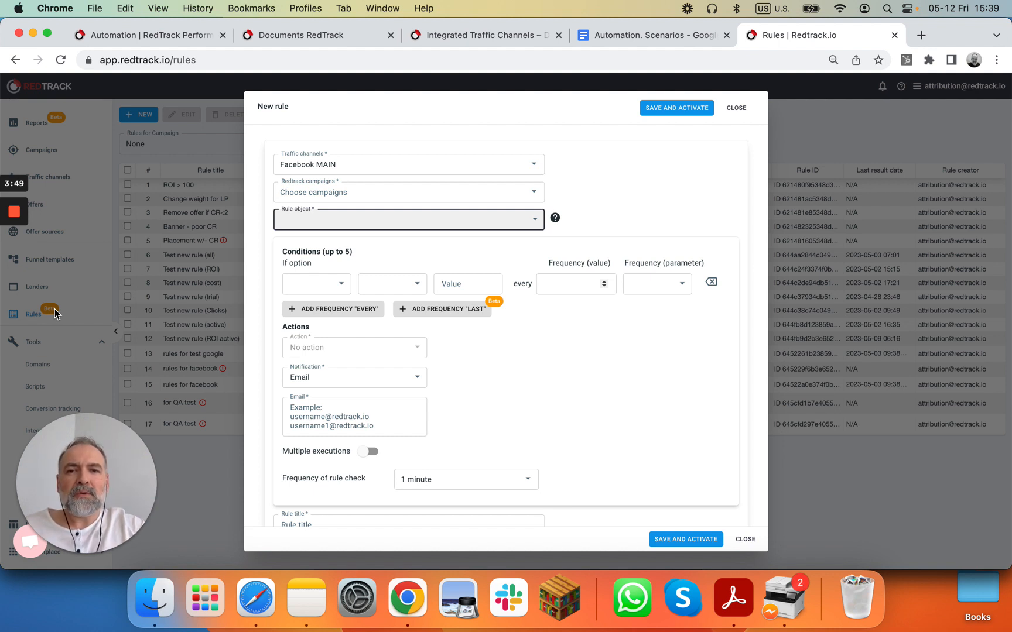
pyautogui.click(309, 165)
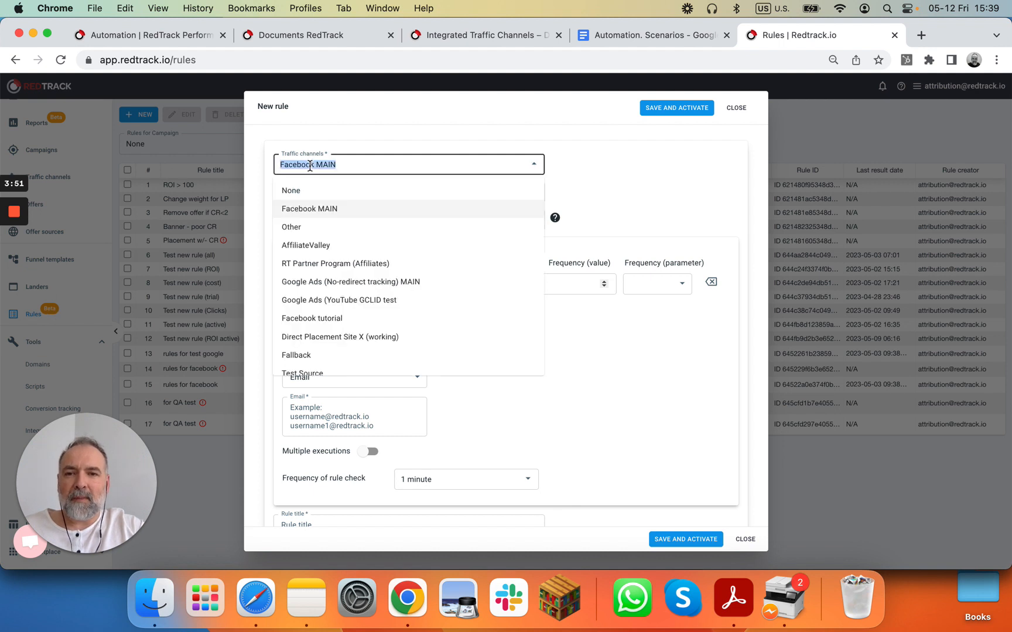
pyautogui.click(305, 212)
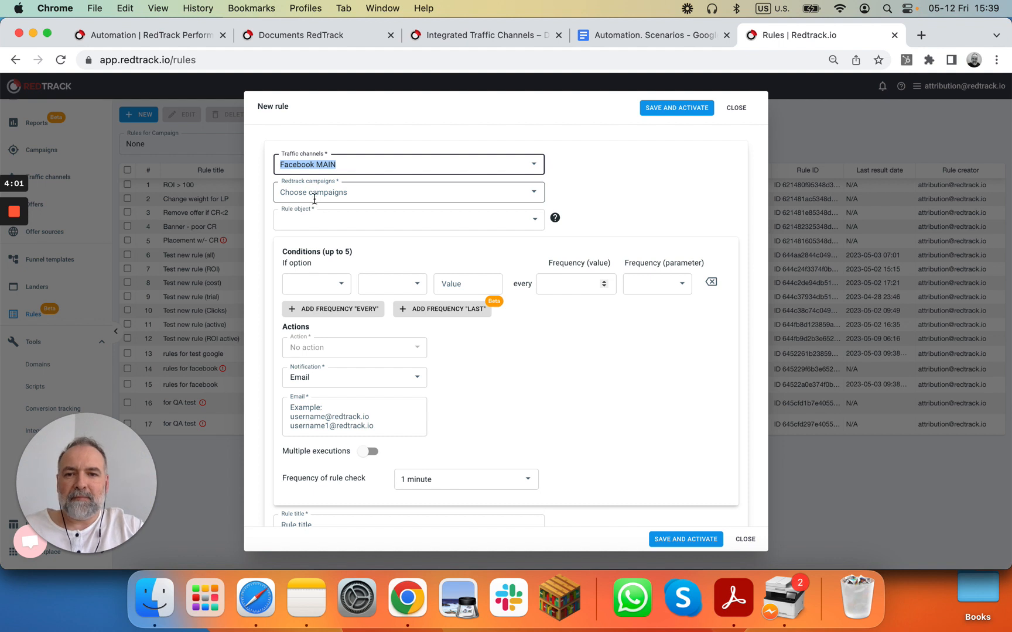
pyautogui.click(315, 201)
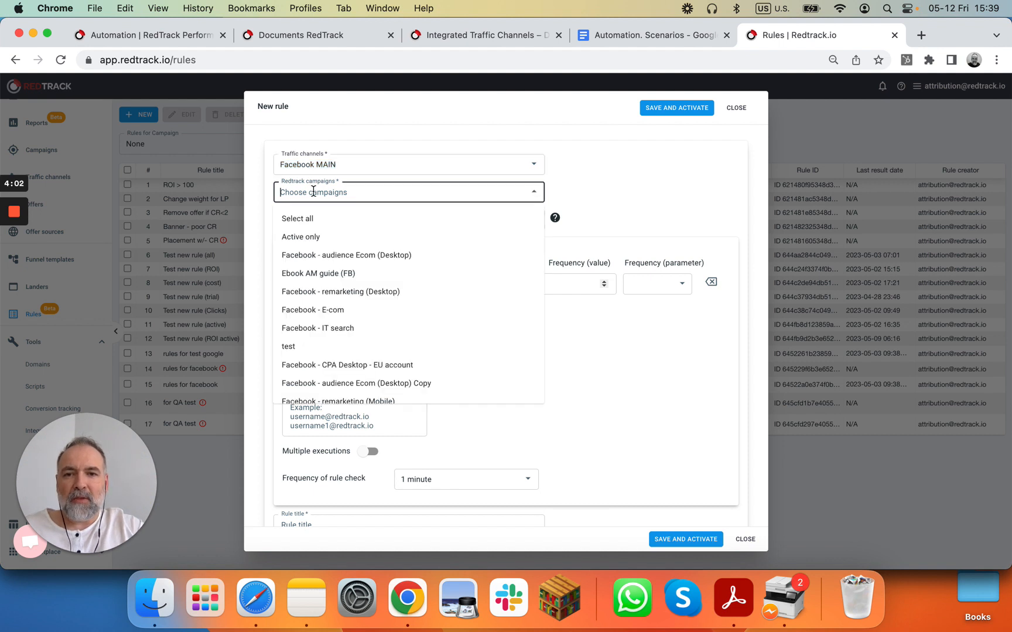
pyautogui.click(315, 241)
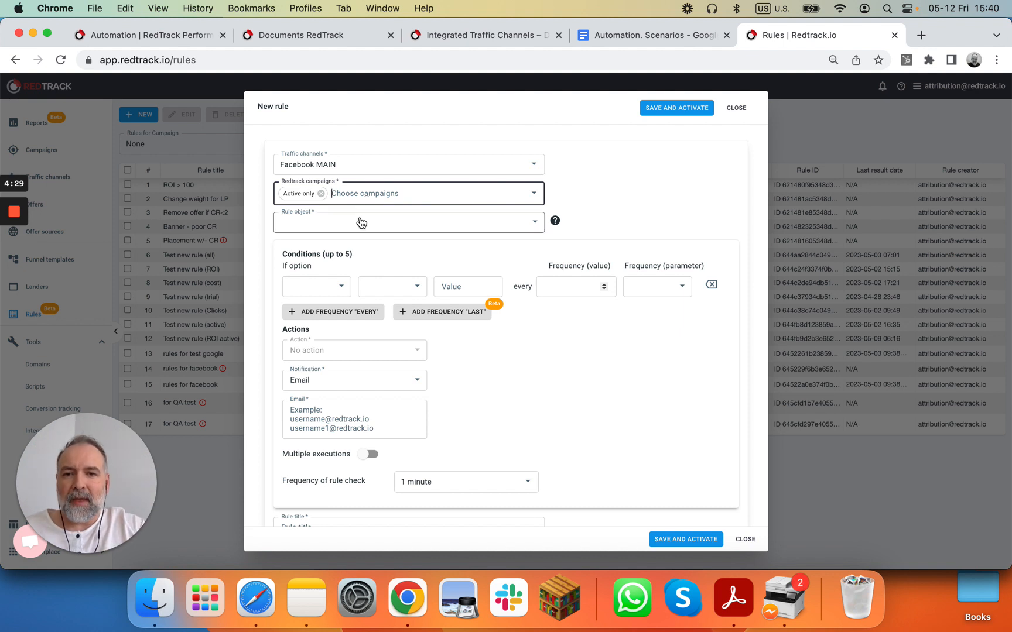
# Step: Set the rule object to Channel campaign and the rule's action to No action
pyautogui.click(359, 222)
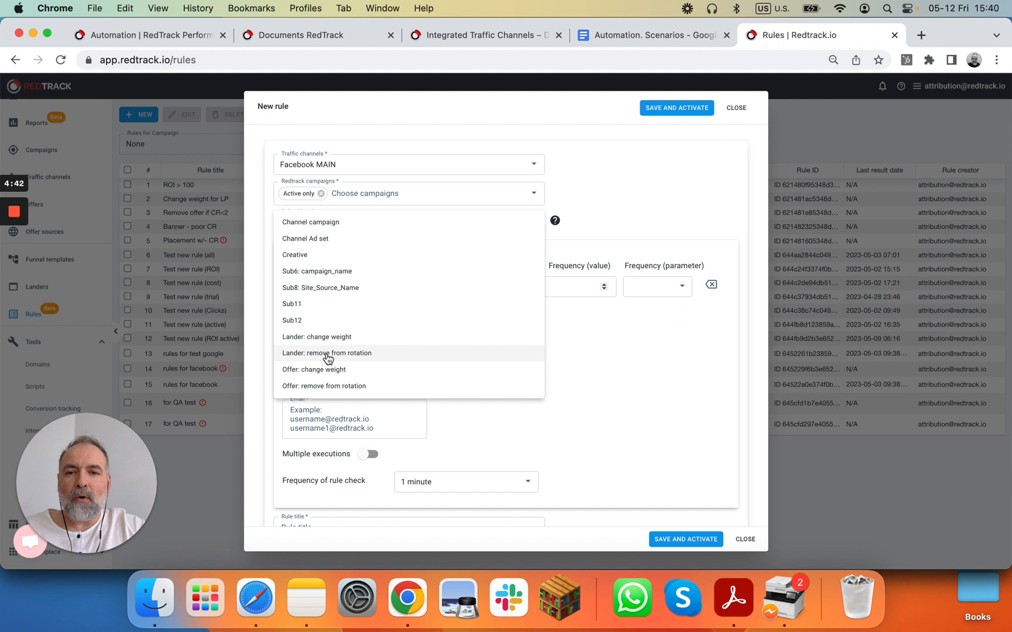
pyautogui.click(333, 224)
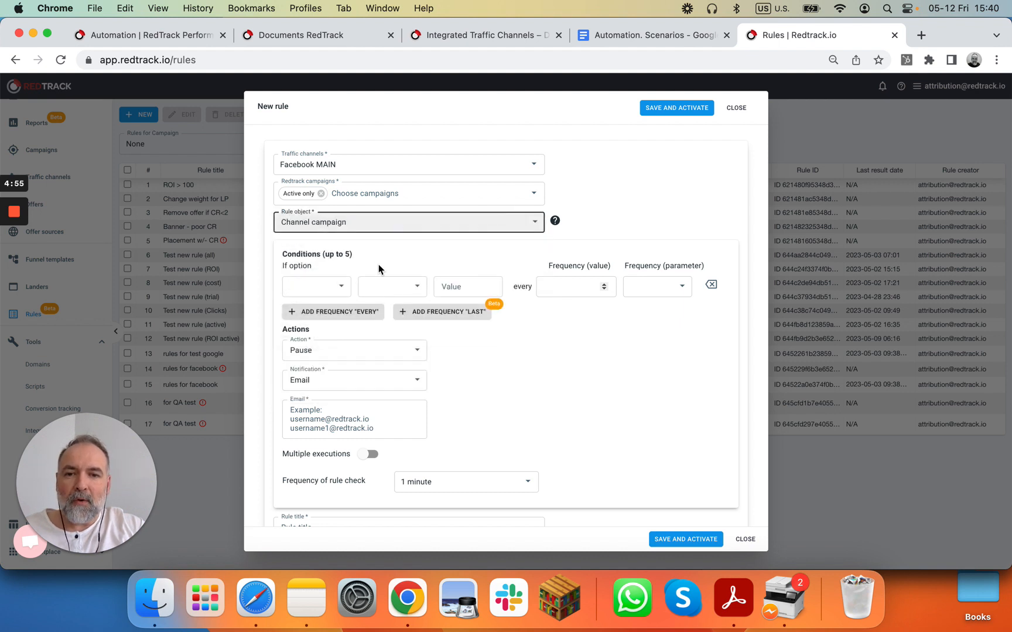
pyautogui.click(334, 353)
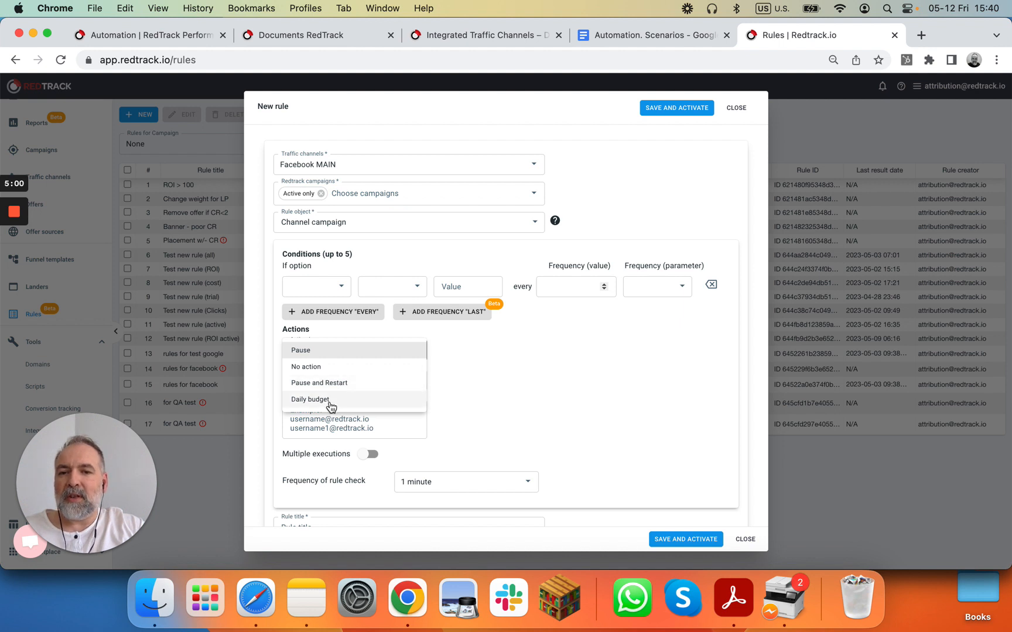
pyautogui.click(329, 368)
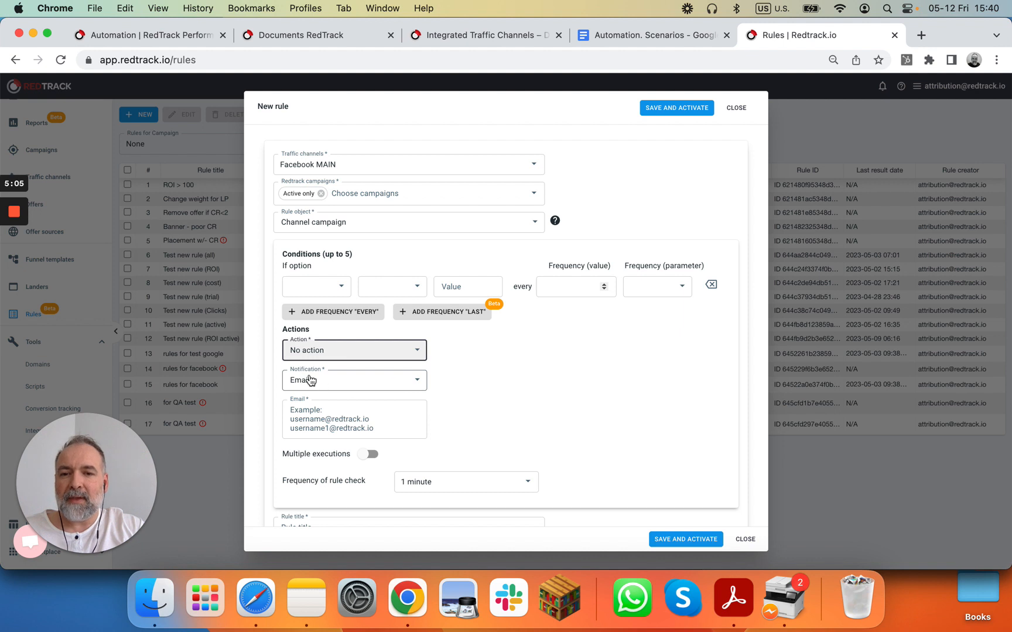
# Step: Try the Webhook notification type, restore Email, and view the available rule check frequencies
pyautogui.click(305, 381)
pyautogui.click(320, 395)
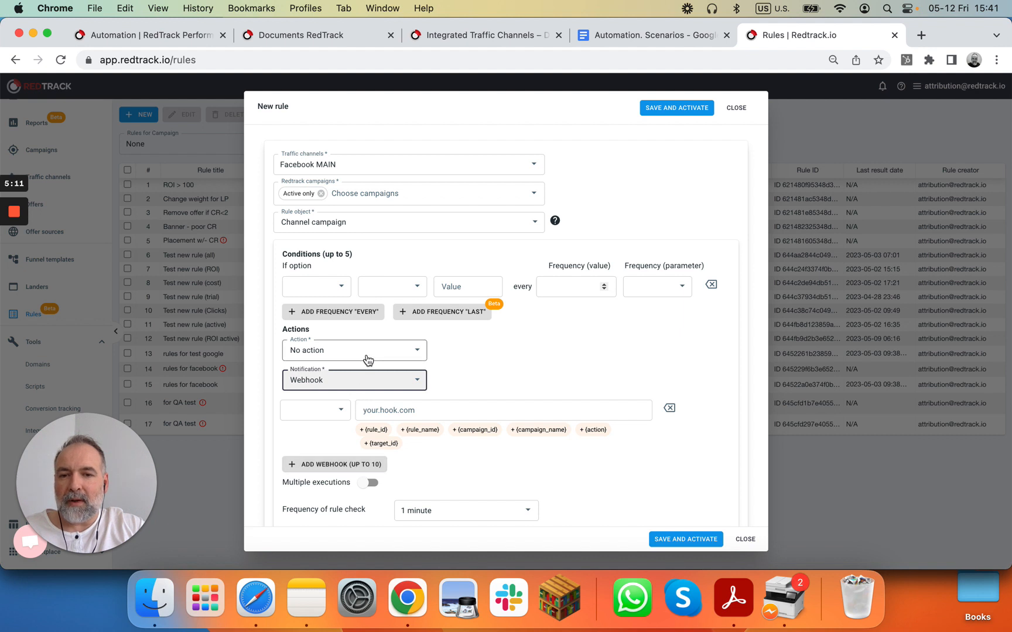
pyautogui.click(352, 384)
pyautogui.click(347, 366)
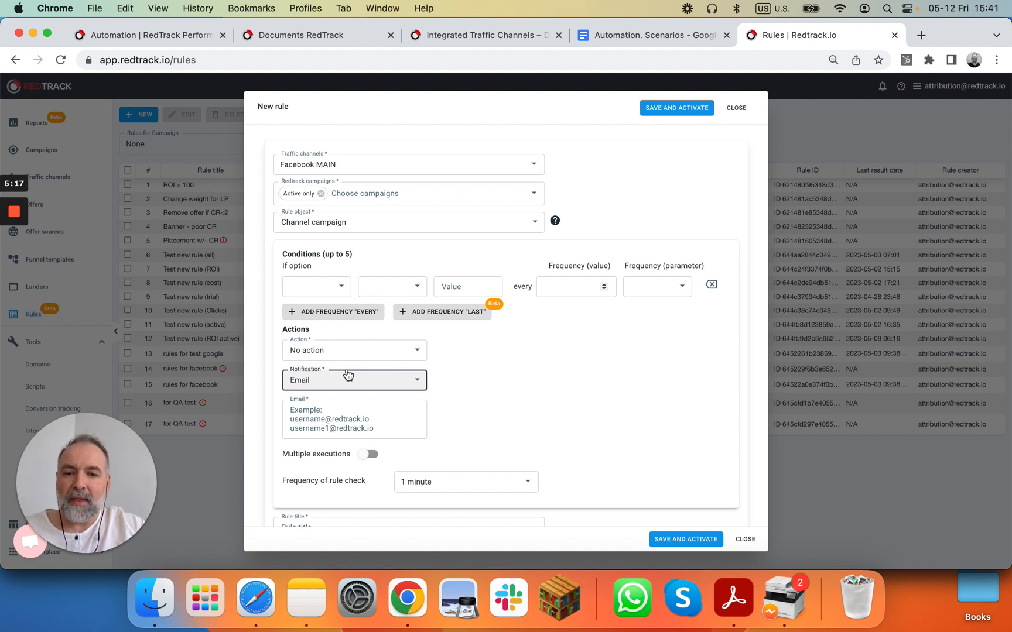
pyautogui.click(499, 482)
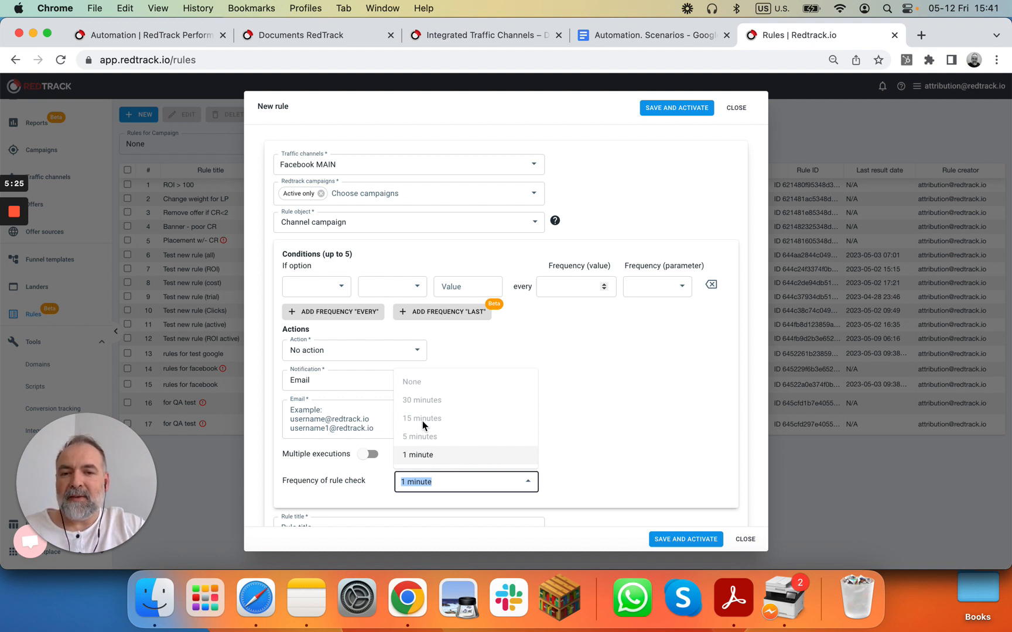
pyautogui.click(679, 375)
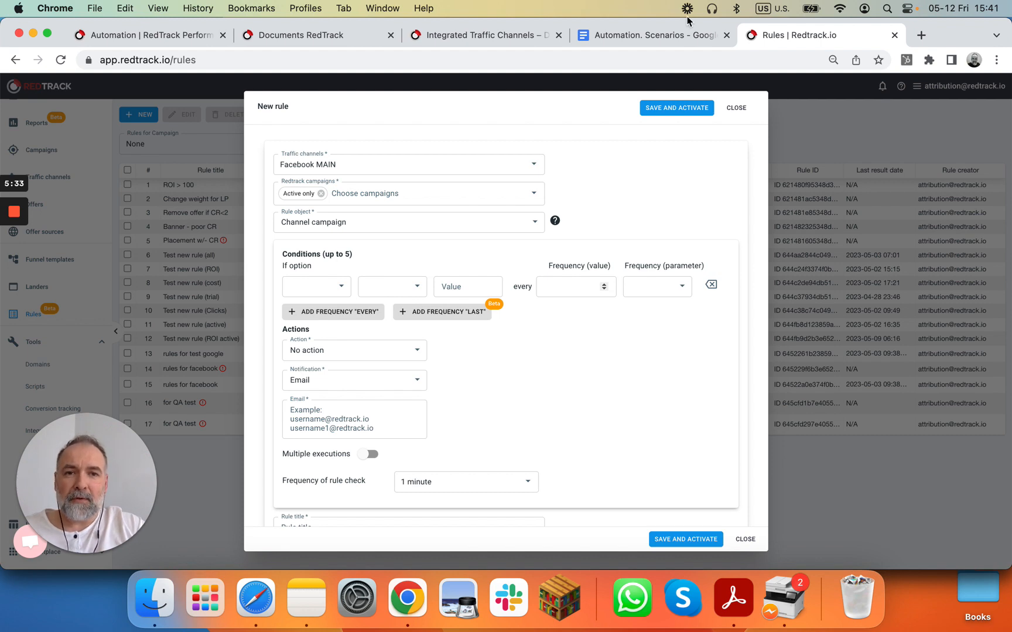
# Step: Check the target object and thresholds of the first Pause & Restart Adset scenario in the Automation. Scenarios document
pyautogui.click(647, 31)
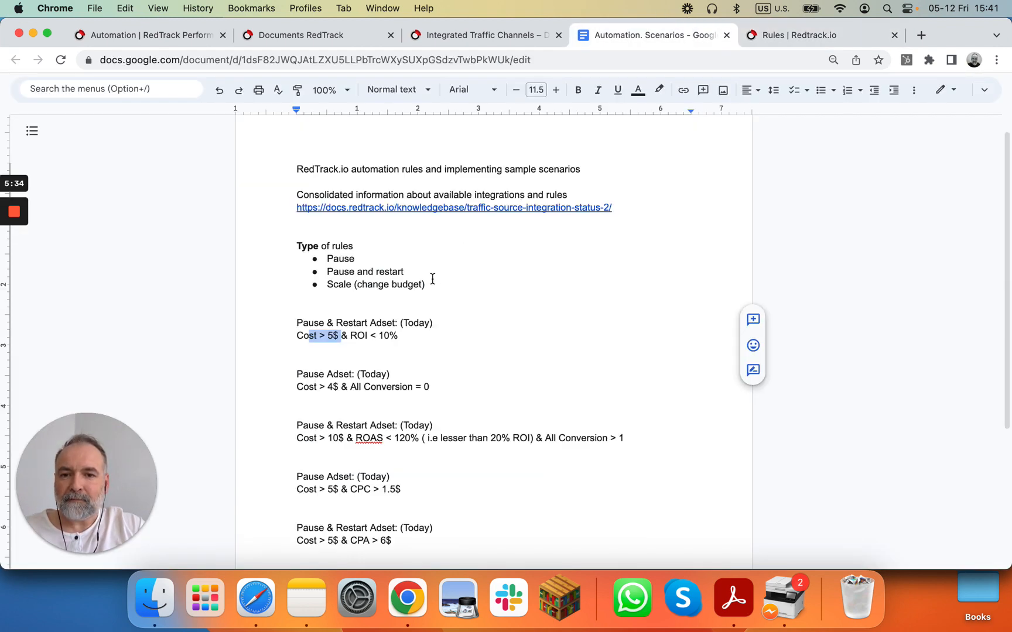
pyautogui.click(339, 332)
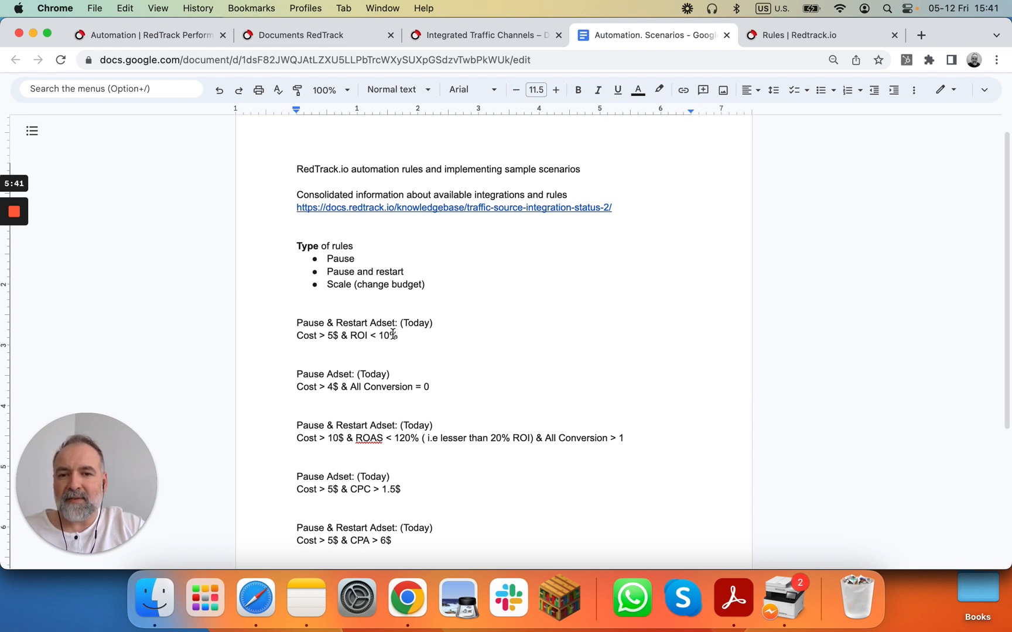
pyautogui.click(771, 35)
pyautogui.click(627, 39)
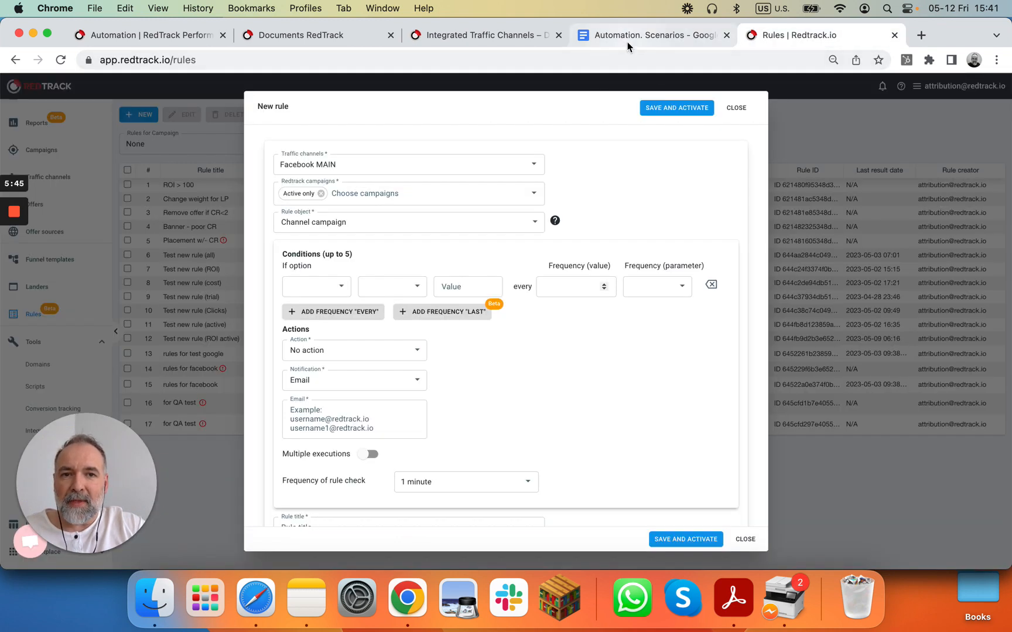
pyautogui.doubleClick(386, 321)
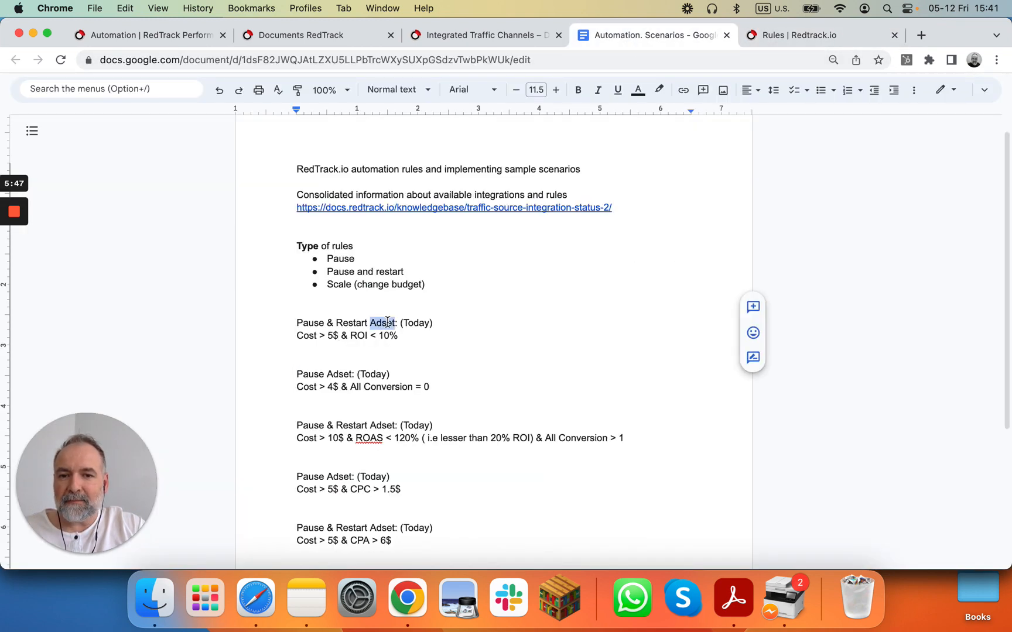
# Step: Go back to the new rule in RedTrack and change its rule object to Channel Ad set
pyautogui.click(800, 36)
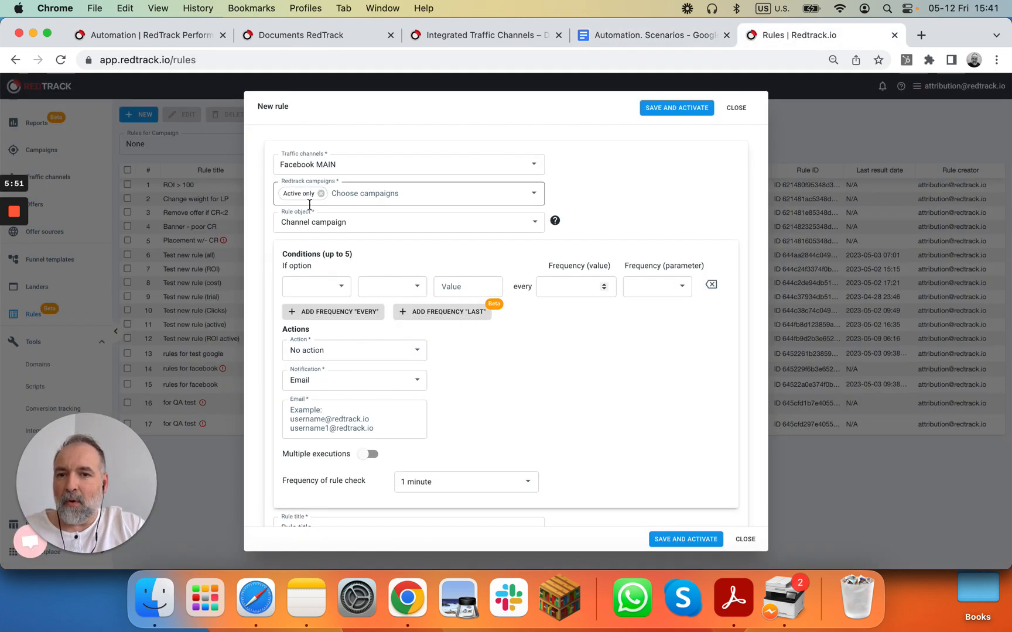
pyautogui.click(317, 224)
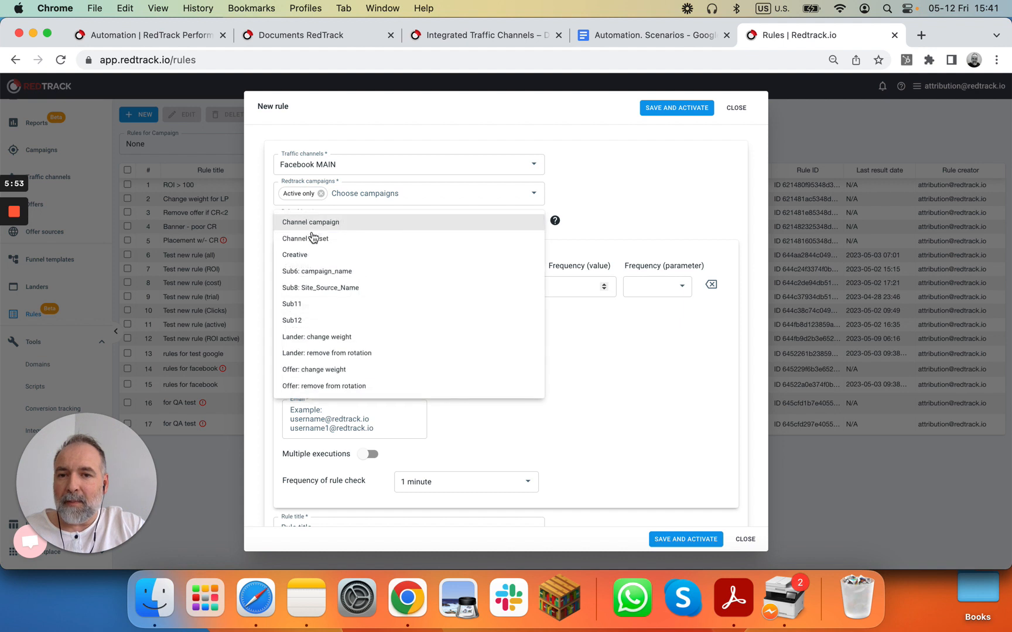
pyautogui.click(311, 240)
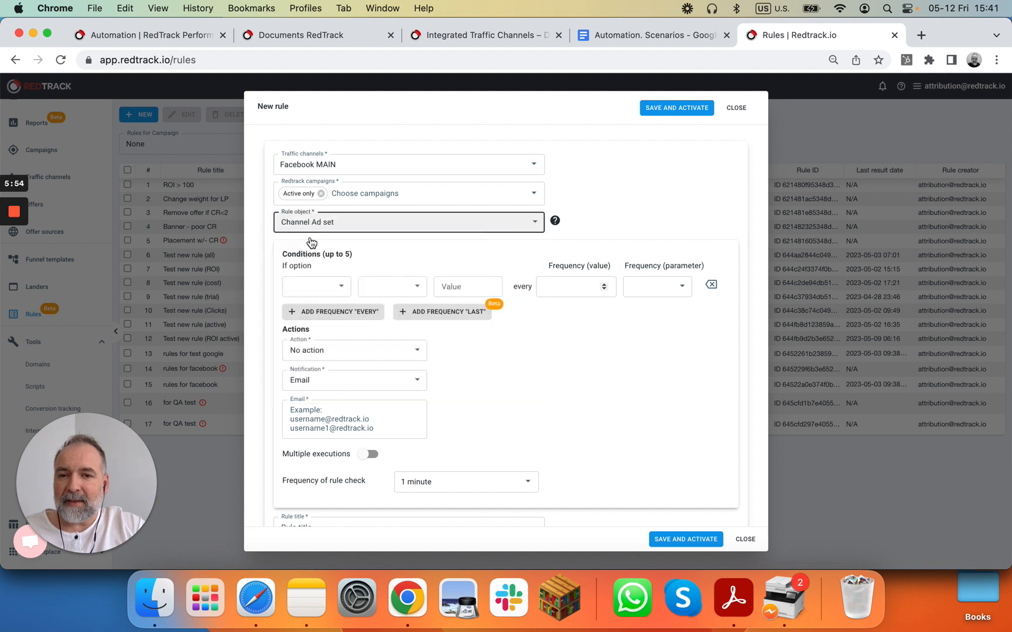
# Step: Fill in the "every" frequency condition as Cost greater or equal 5
pyautogui.click(332, 287)
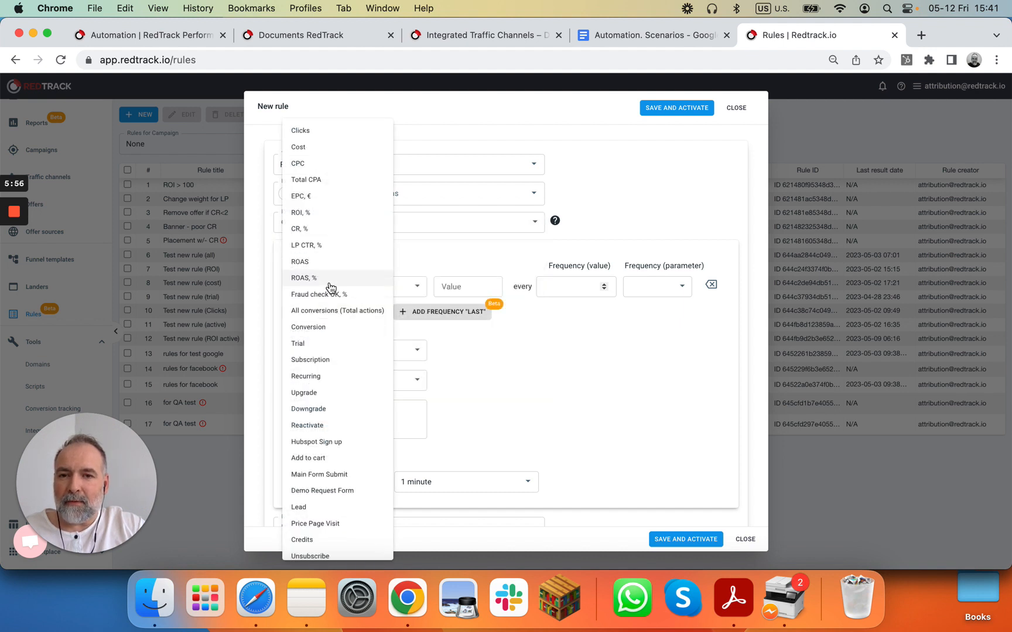
pyautogui.click(323, 148)
pyautogui.click(413, 286)
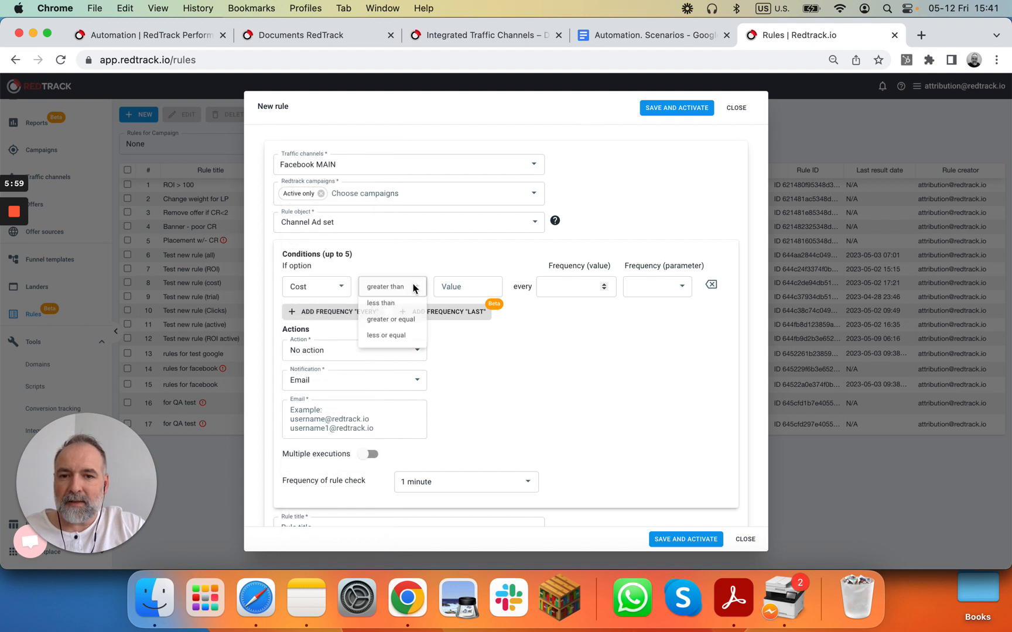
pyautogui.click(404, 320)
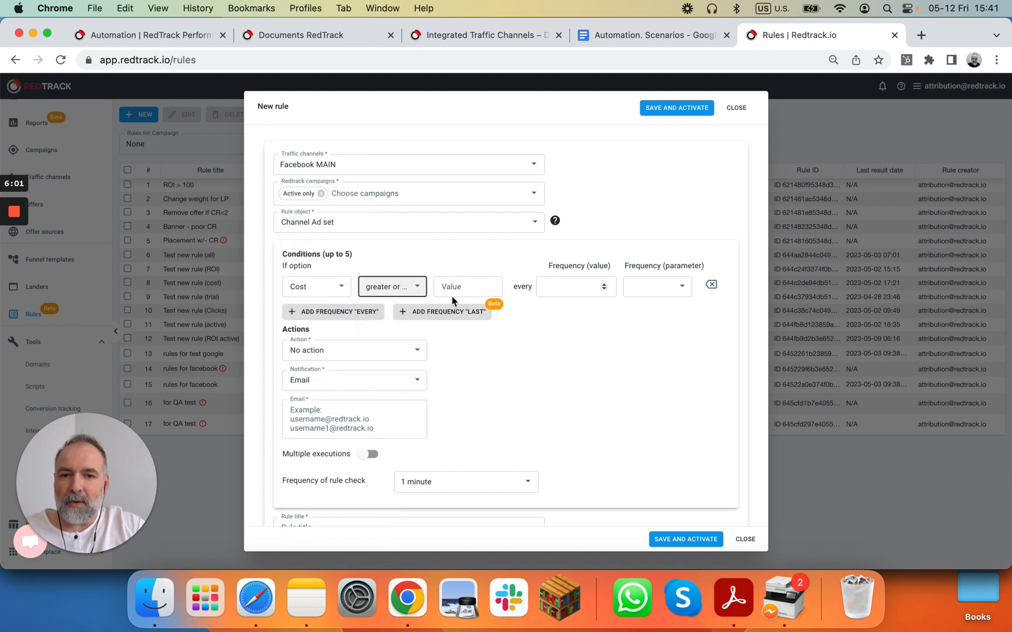
pyautogui.click(460, 287)
pyautogui.write('5')
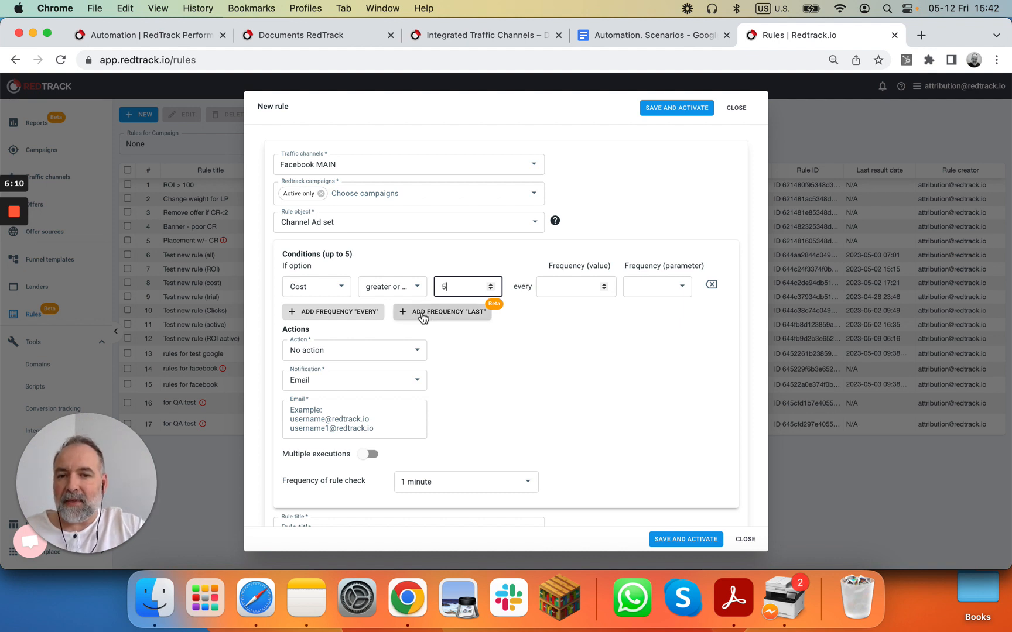
# Step: Replace the "every" condition with a "last" frequency condition set to Cost greater or equal 5
pyautogui.click(442, 312)
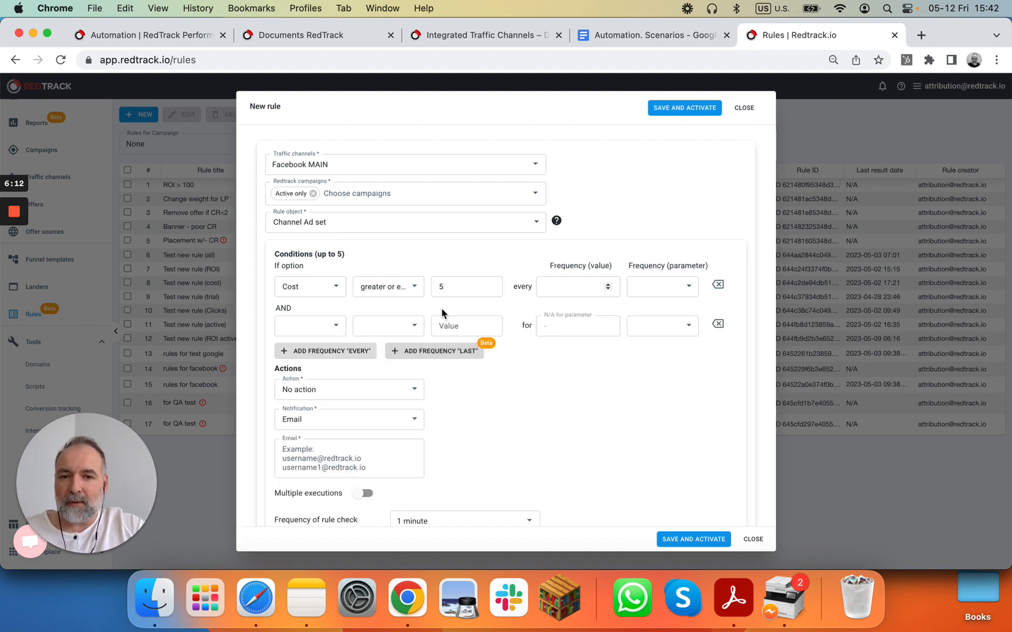
pyautogui.click(719, 287)
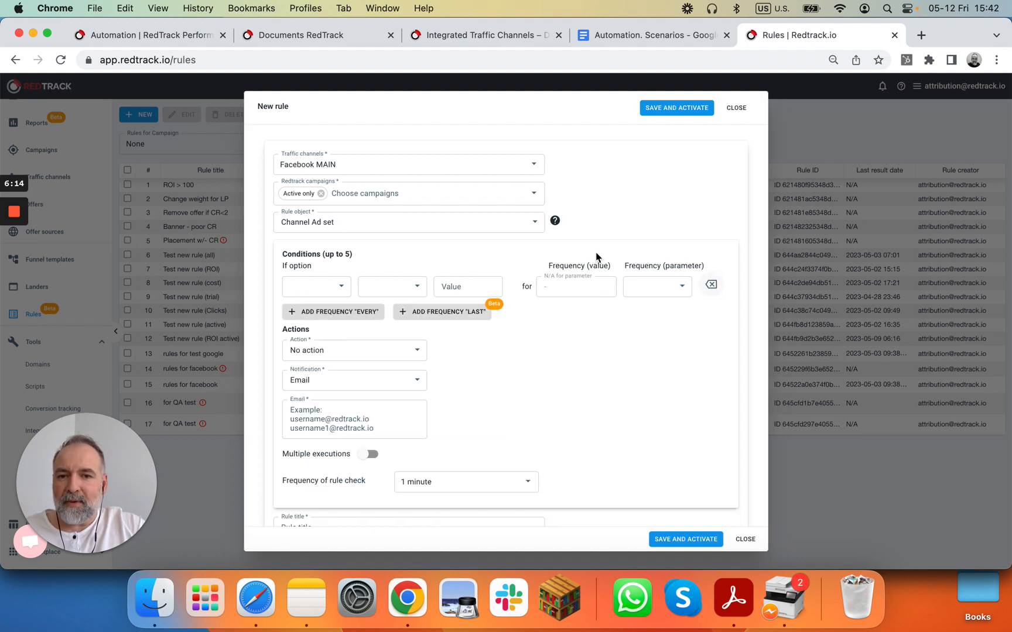
pyautogui.click(337, 288)
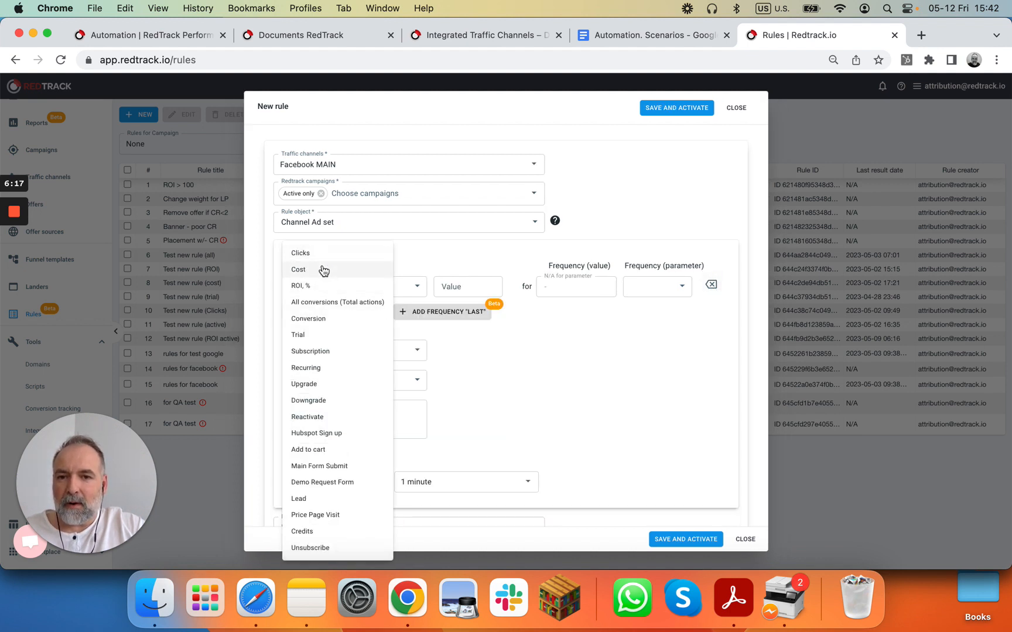
pyautogui.click(326, 270)
pyautogui.click(385, 288)
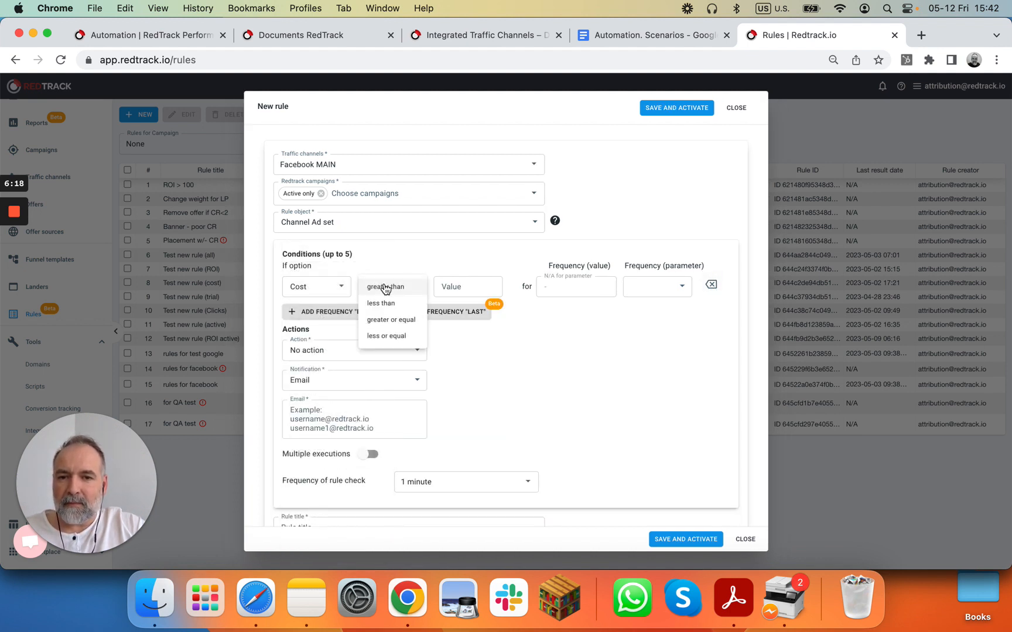
pyautogui.click(395, 321)
pyautogui.click(467, 287)
pyautogui.write('5')
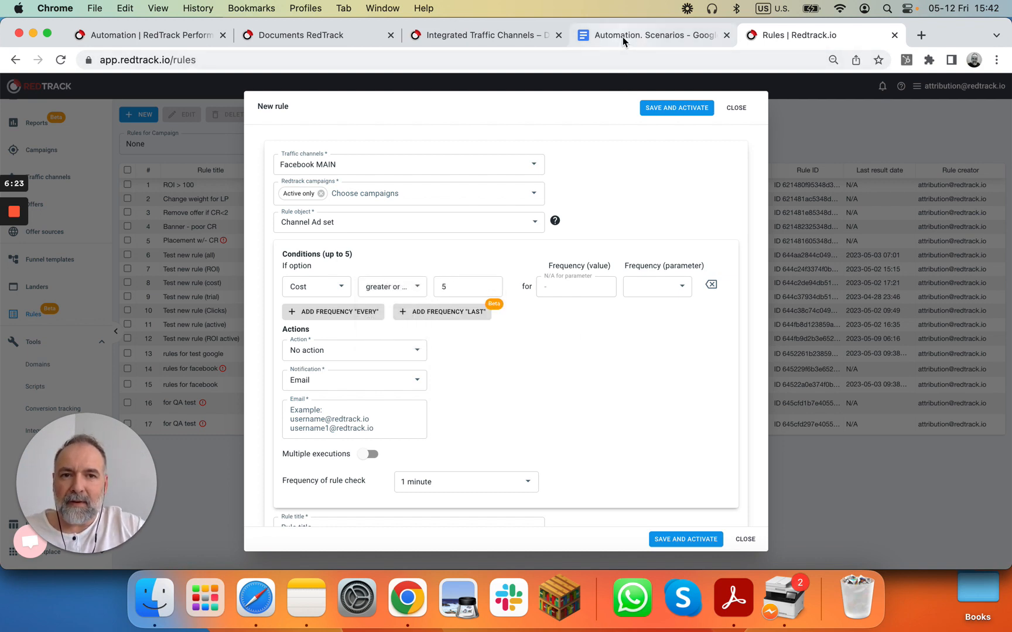
# Step: Check the first scenario's time period in the Automation. Scenarios document, and set the rule's Cost condition frequency parameter to Today
pyautogui.click(622, 37)
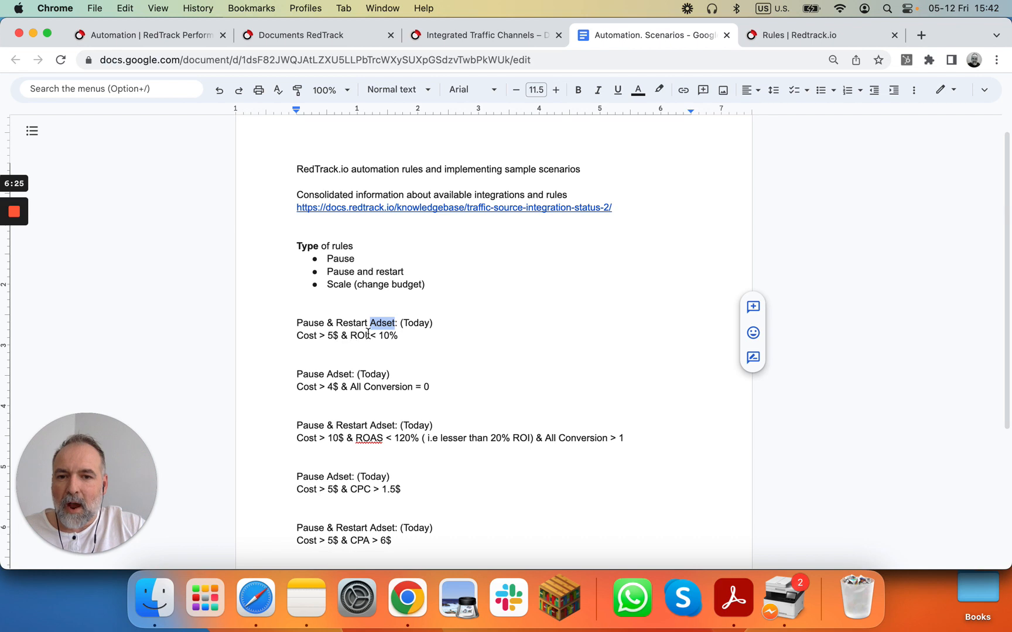
pyautogui.click(775, 41)
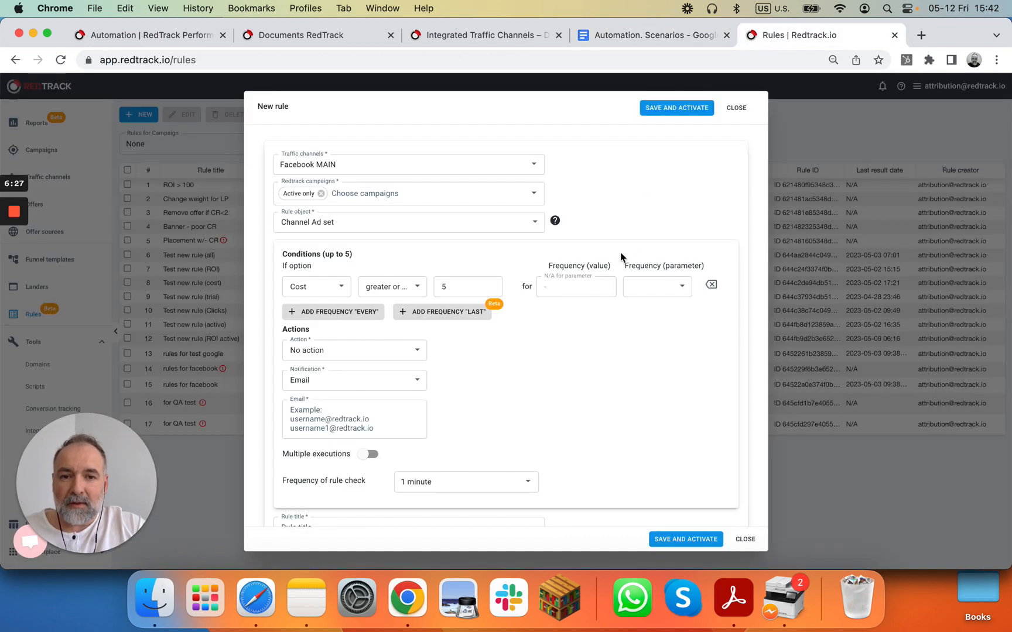
pyautogui.click(657, 286)
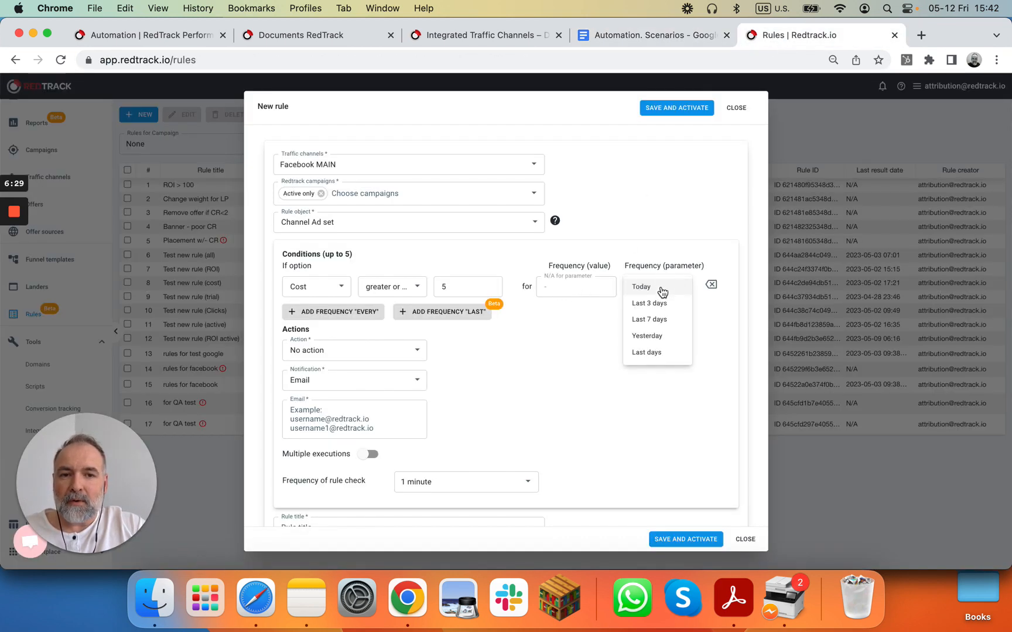
pyautogui.click(646, 287)
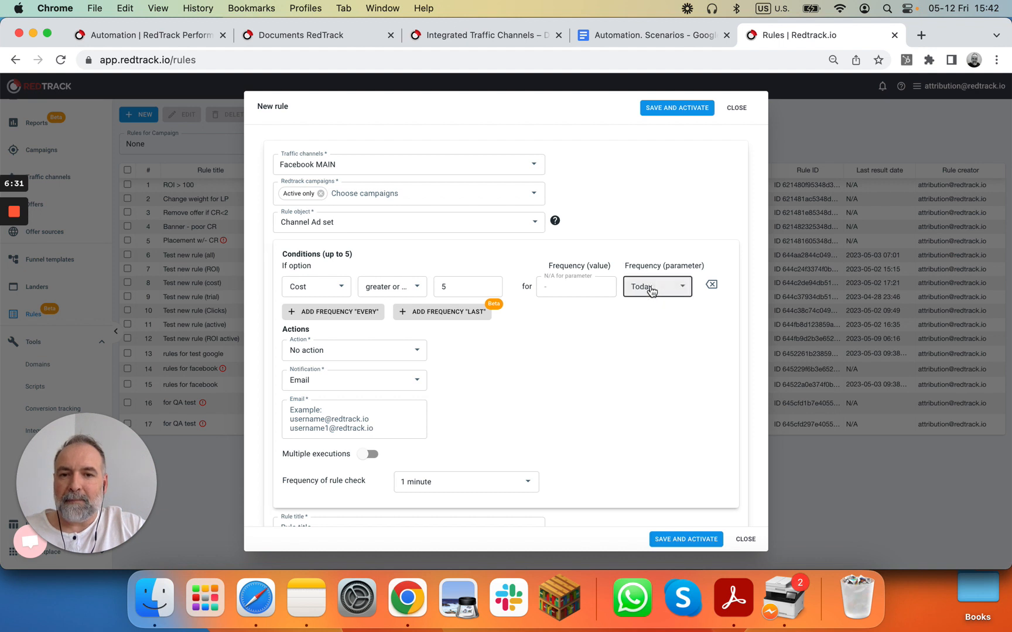
# Step: Add a second "last" frequency condition to the rule: ROI, % less than 10 for Today
pyautogui.click(444, 312)
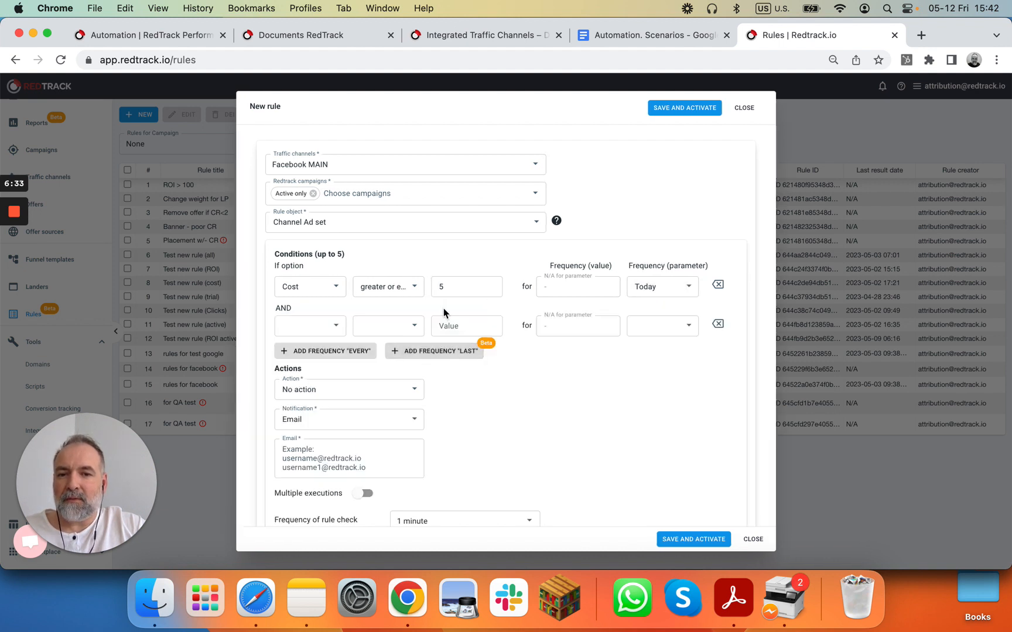
pyautogui.click(295, 331)
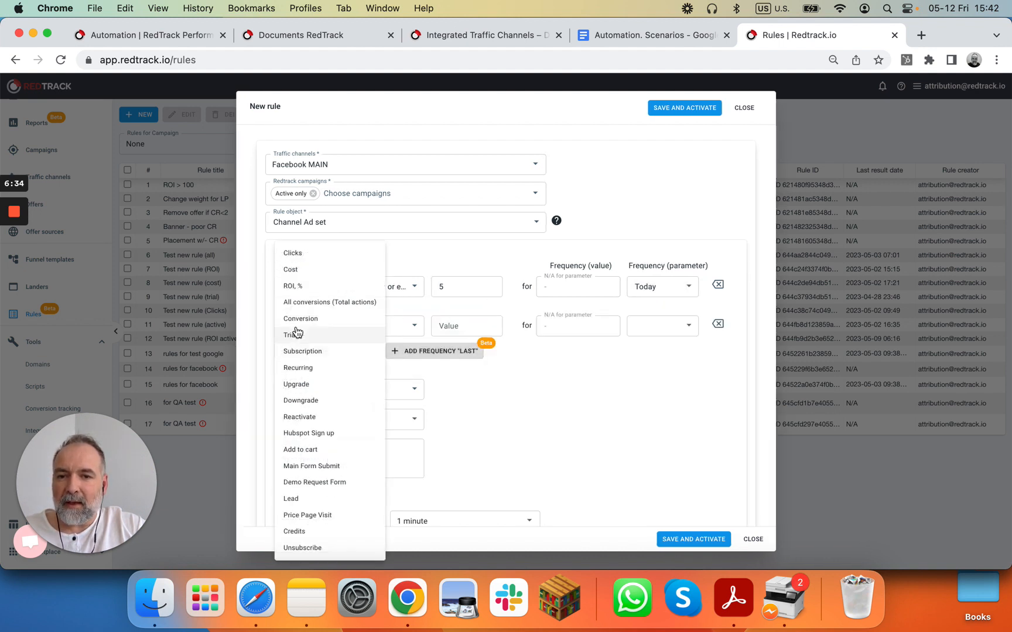
pyautogui.click(294, 286)
pyautogui.click(393, 331)
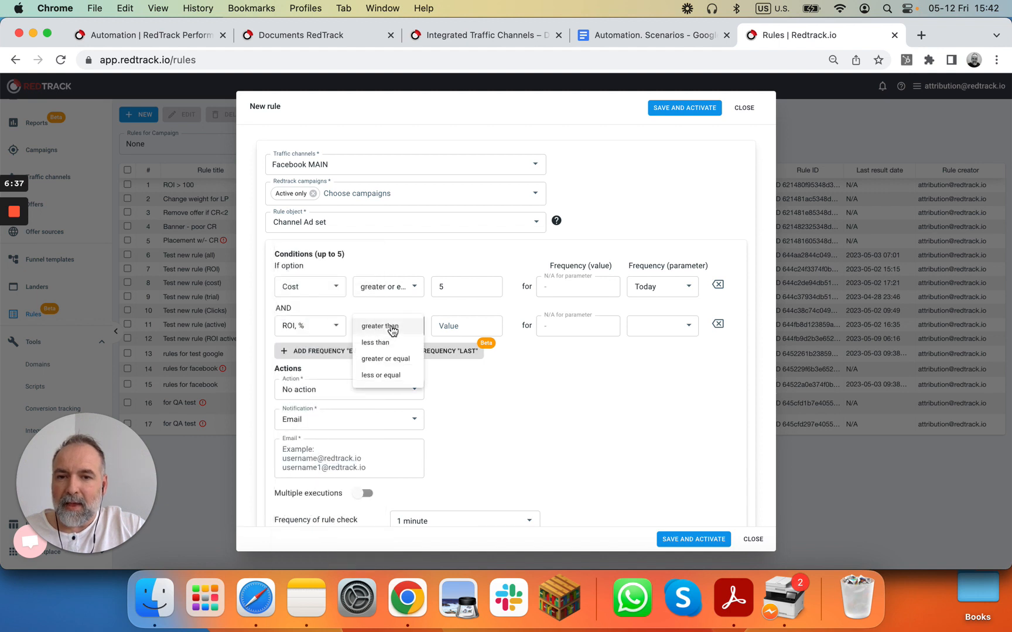
pyautogui.click(391, 346)
pyautogui.click(463, 326)
pyautogui.write('1')
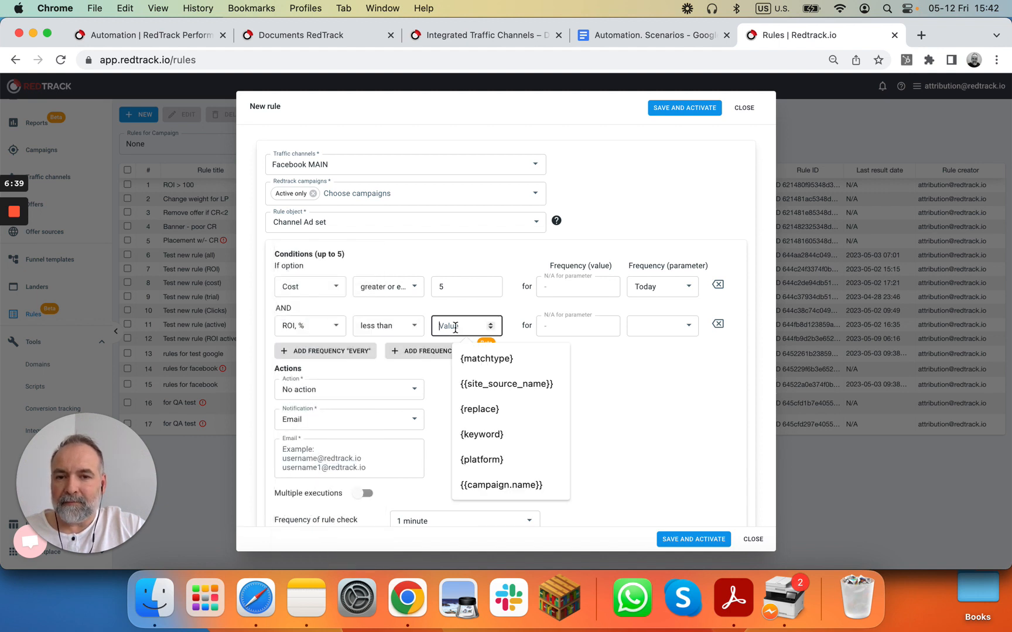
pyautogui.write('9')
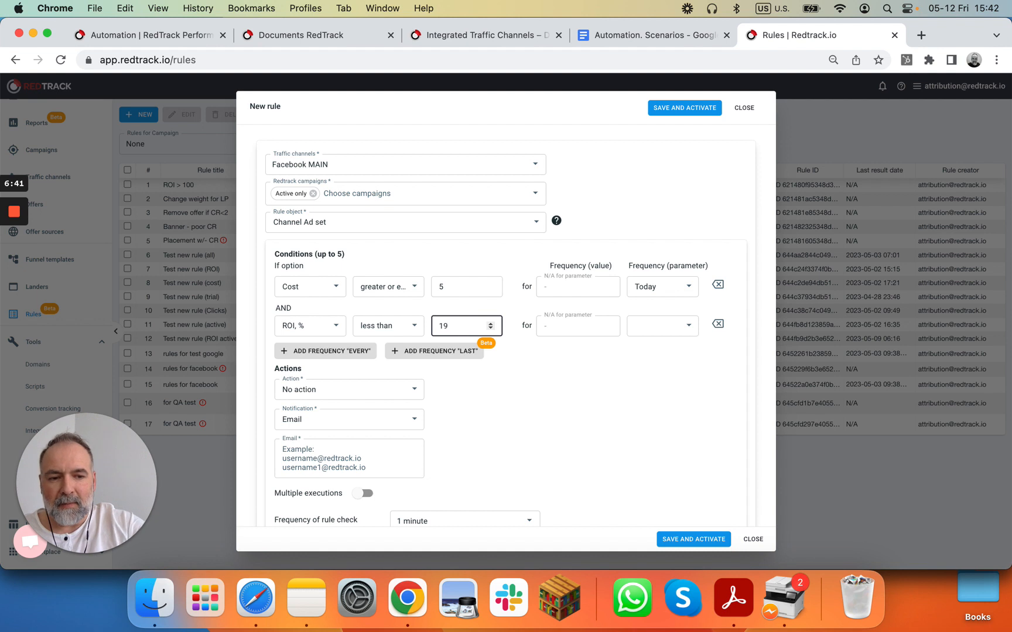
pyautogui.write('0')
pyautogui.click(668, 326)
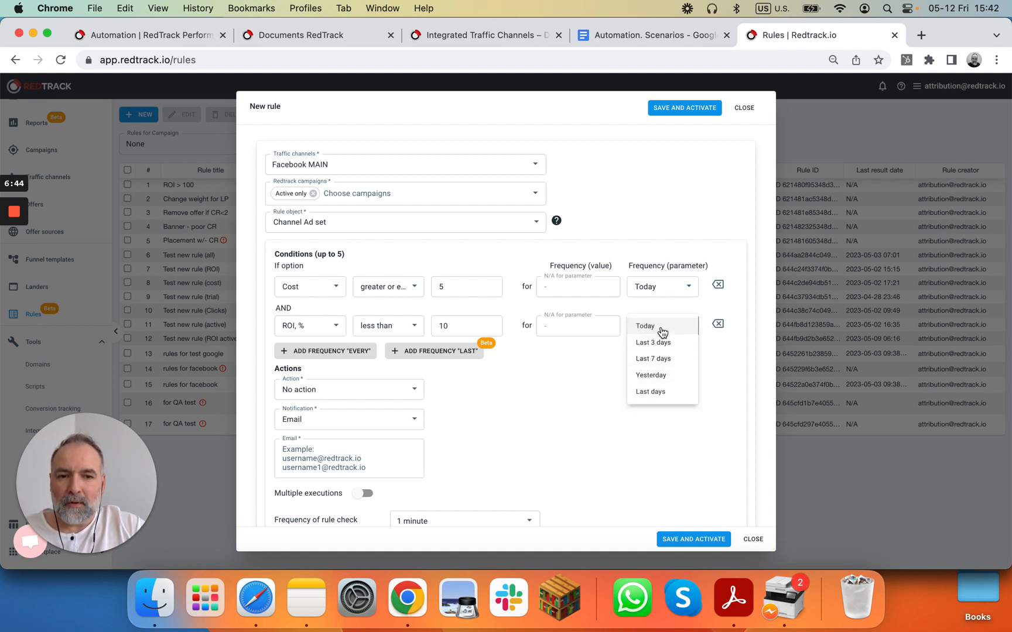
pyautogui.click(662, 328)
pyautogui.click(644, 360)
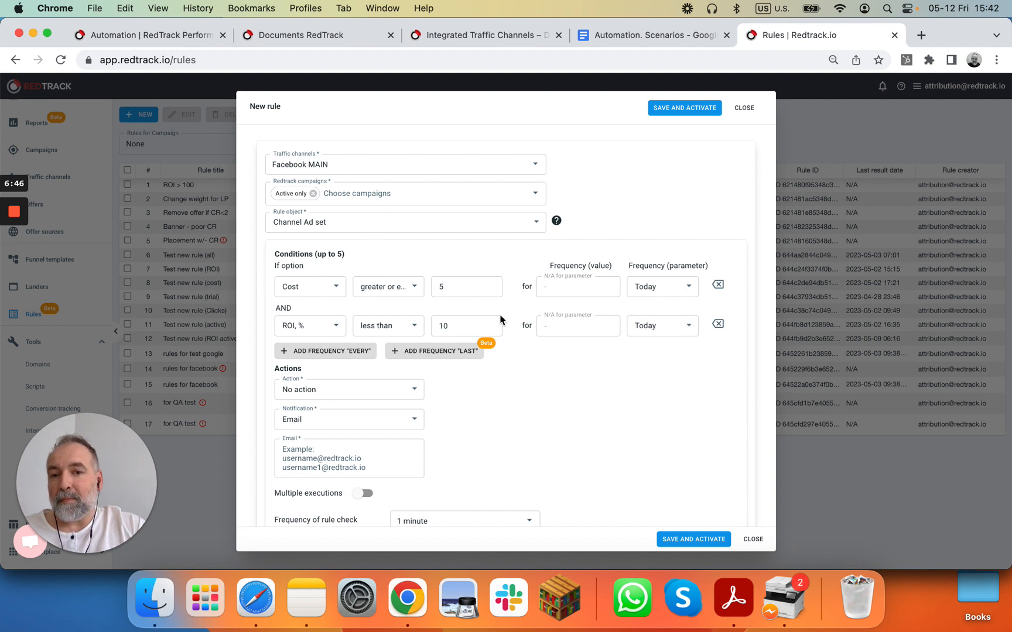
# Step: Set the rule's action to Pause and Restart
pyautogui.click(356, 390)
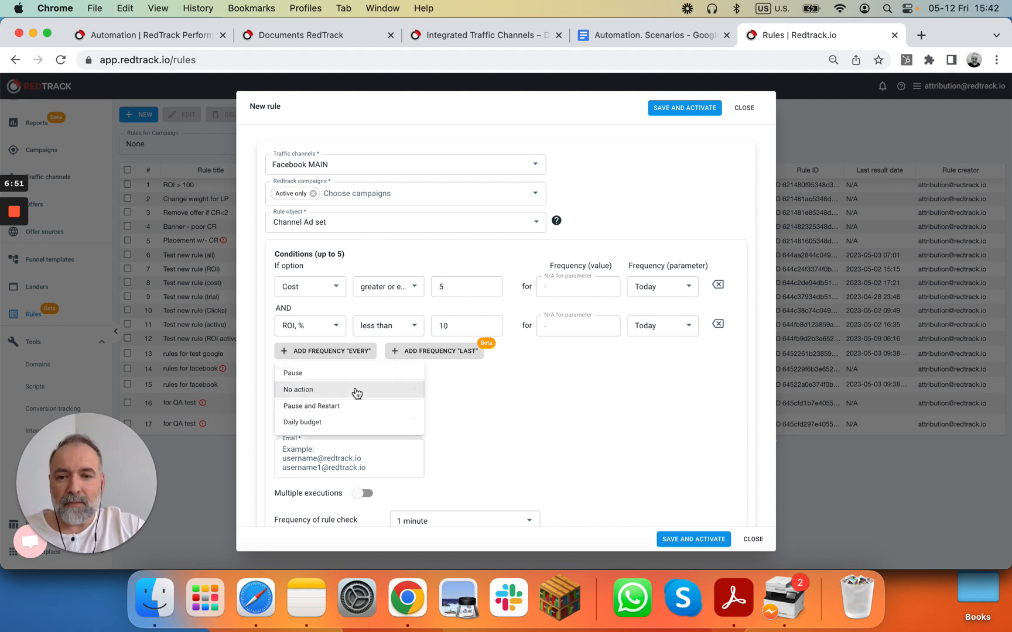
pyautogui.click(343, 410)
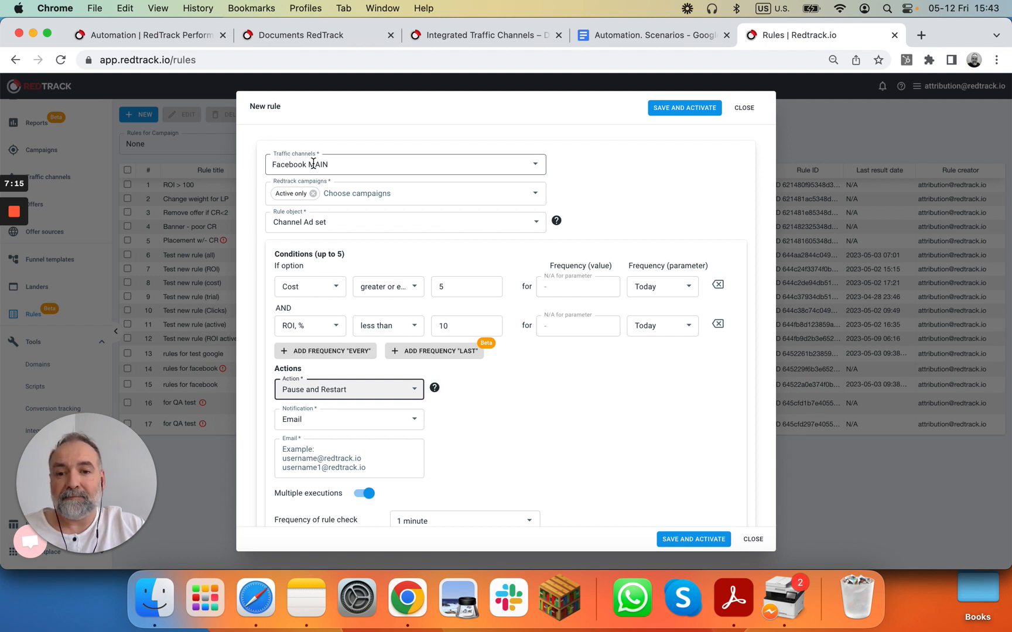
# Step: Switch the rule's notification type to Webhook to view its options, and return it to Email
pyautogui.click(323, 422)
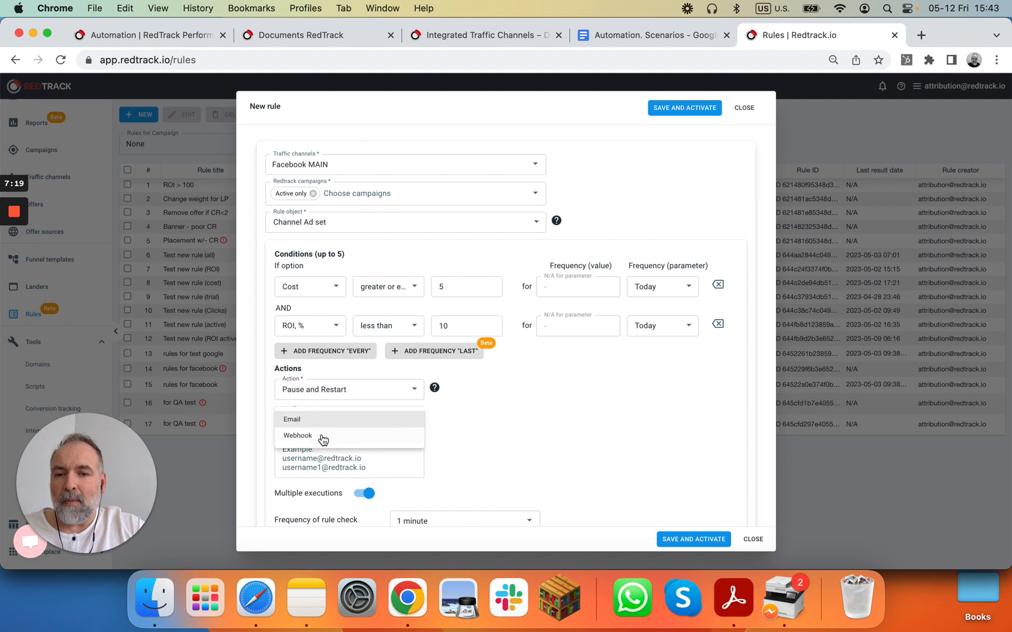
pyautogui.click(323, 439)
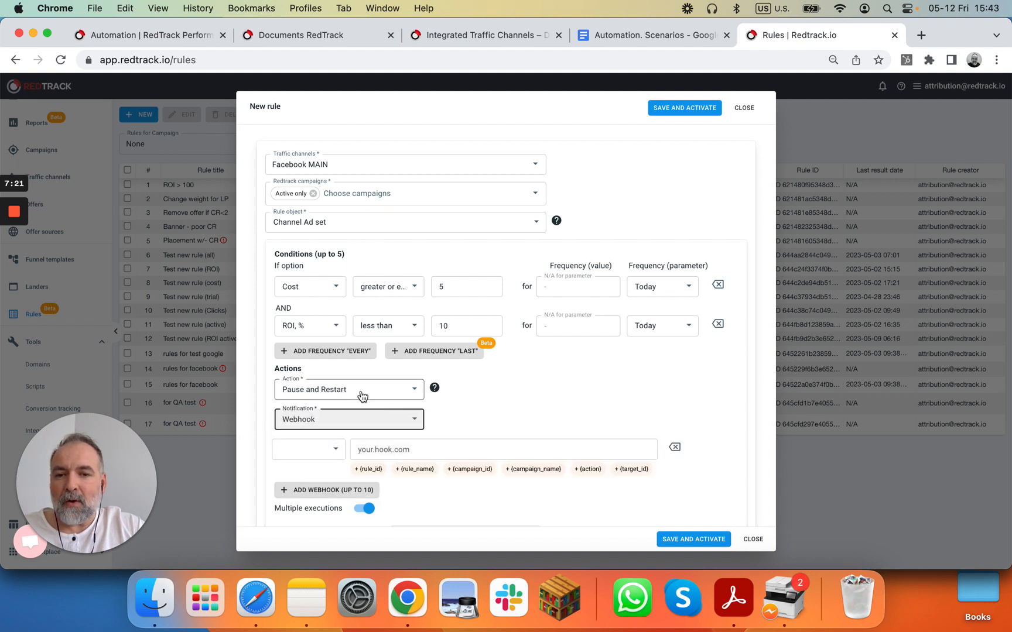
pyautogui.click(353, 419)
pyautogui.click(342, 404)
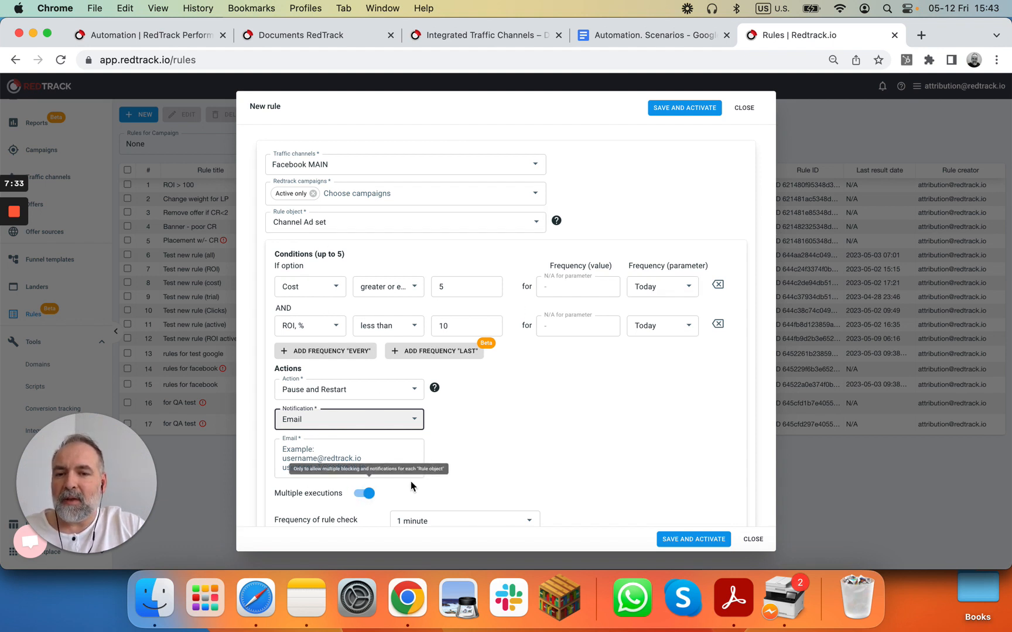
# Step: Title the rule "Scenario 1"
pyautogui.scroll(-3, 445, 469)
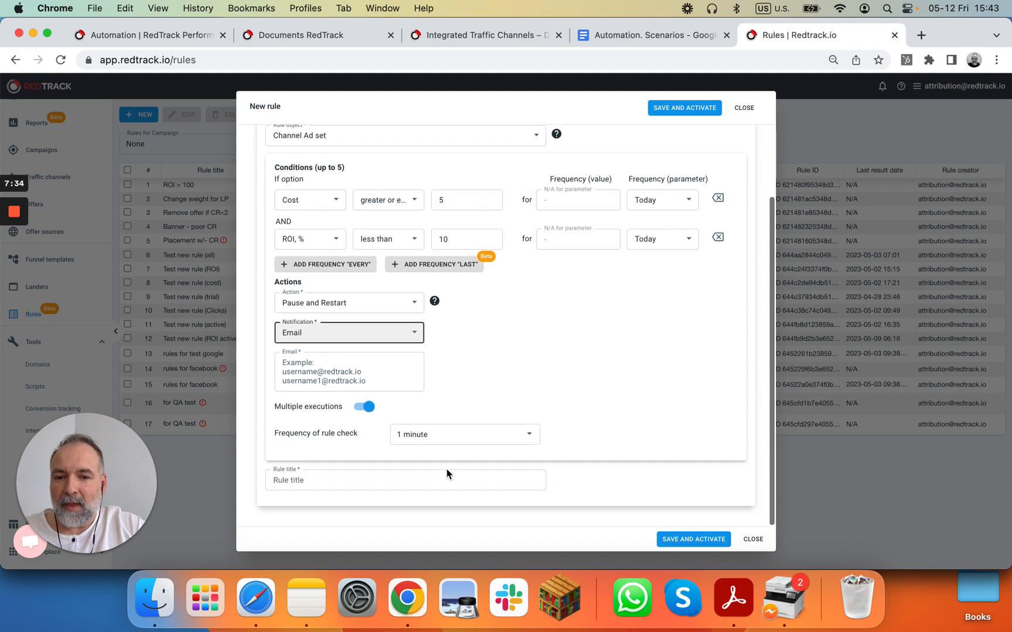
pyautogui.click(380, 476)
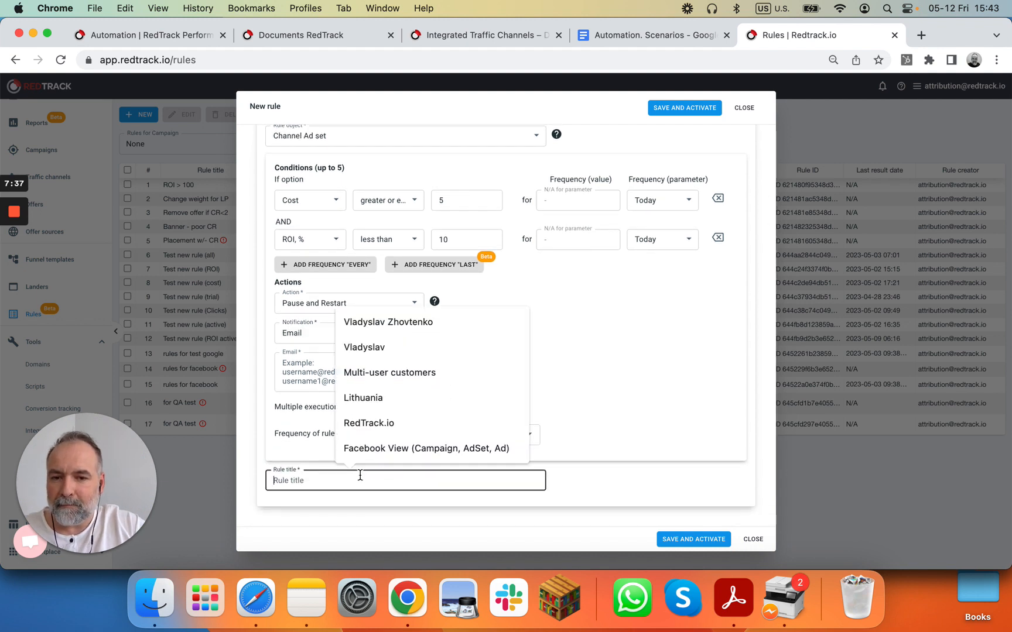
pyautogui.write('Scenario 1')
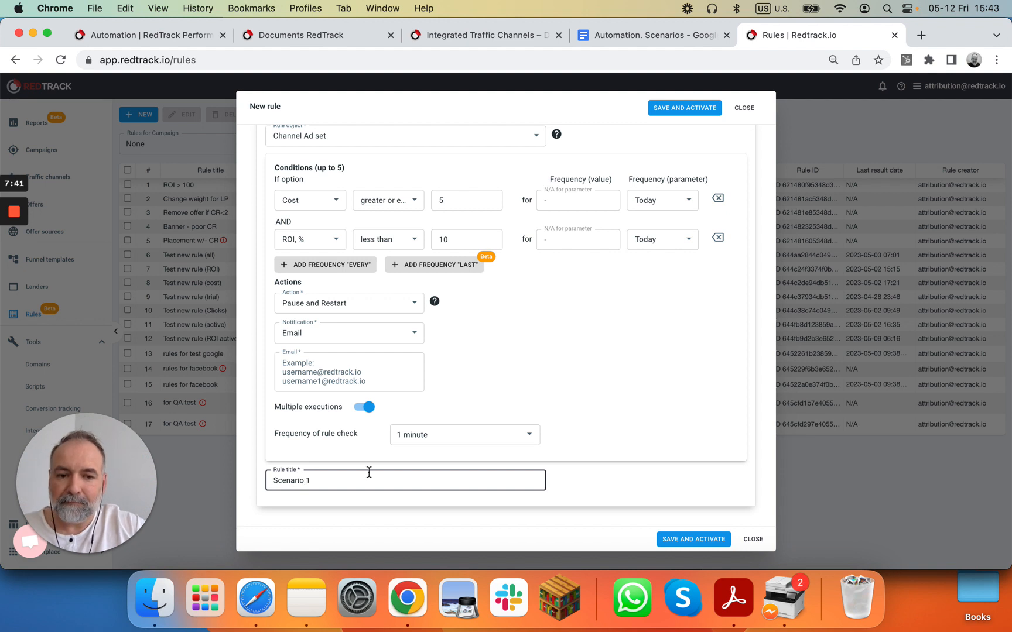
pyautogui.click(676, 538)
pyautogui.scroll(3, 655, 377)
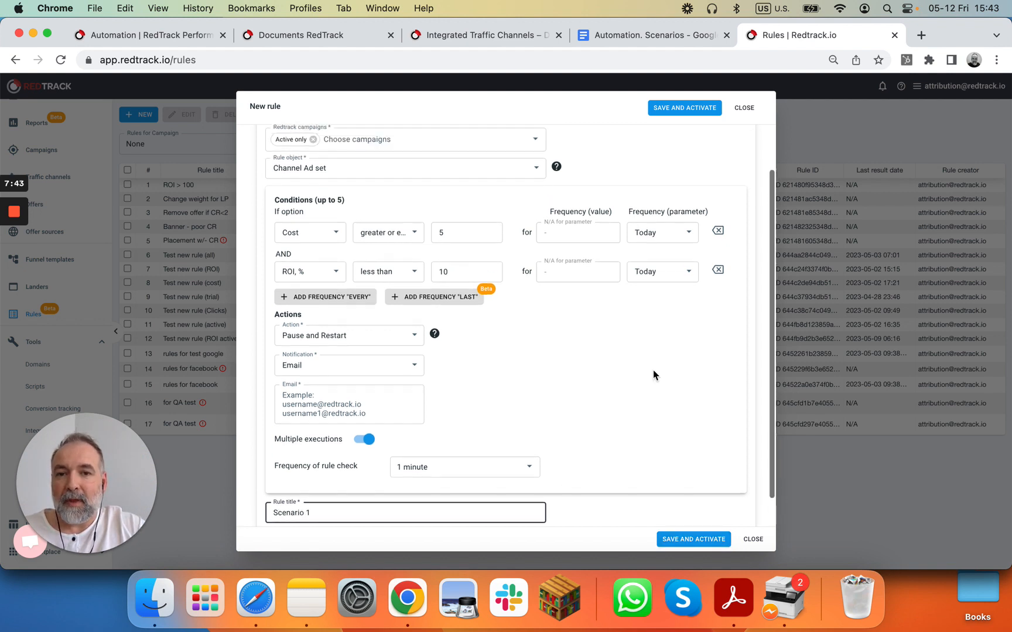
# Step: Compare the rule with the first scenario in the document, and change the Cost condition's operator to greater than
pyautogui.click(639, 34)
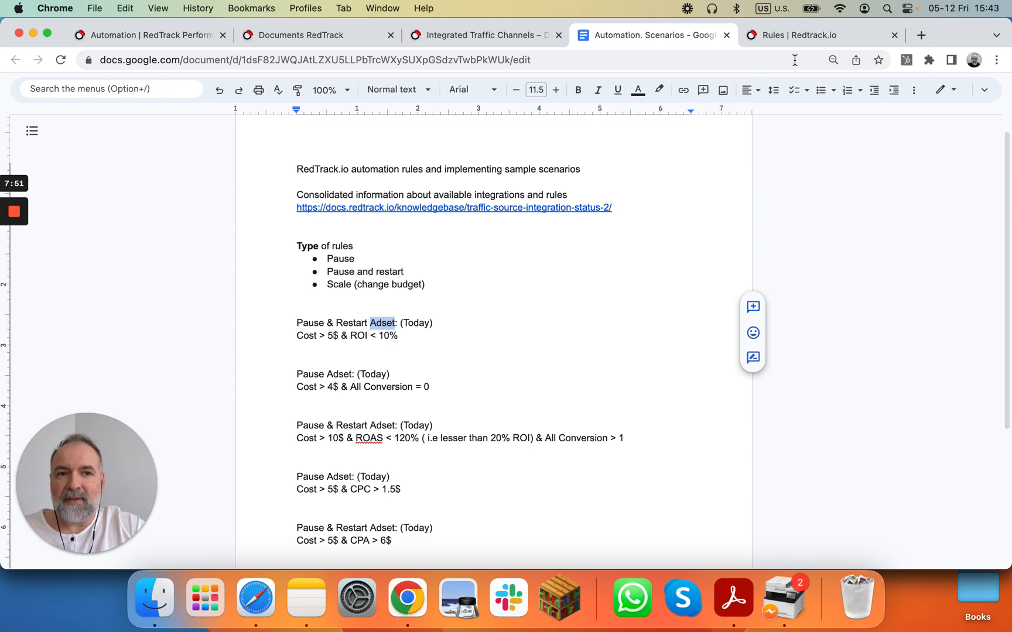
pyautogui.click(808, 37)
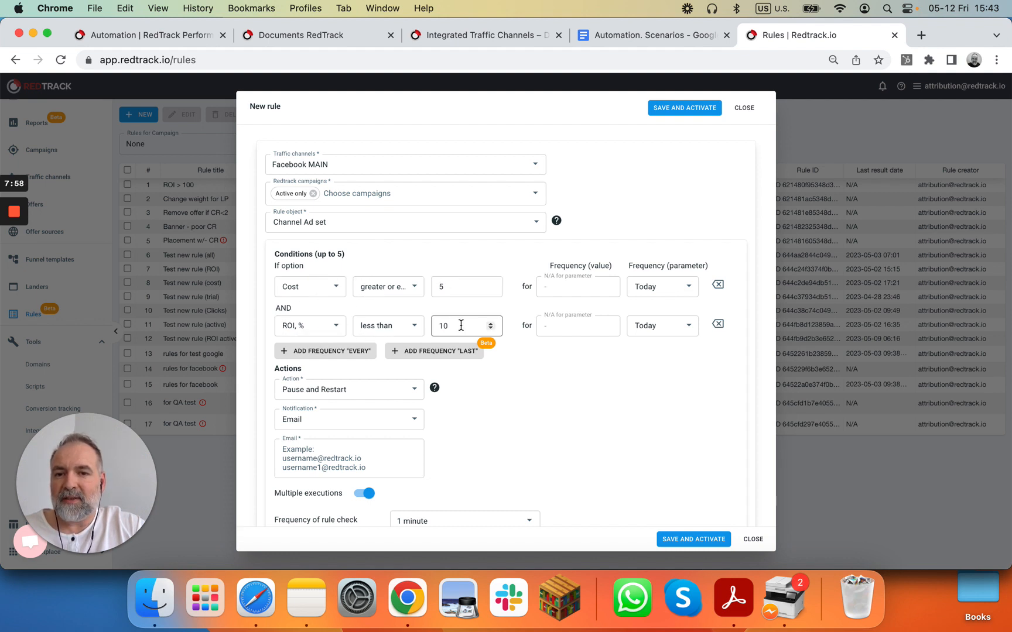
pyautogui.click(406, 287)
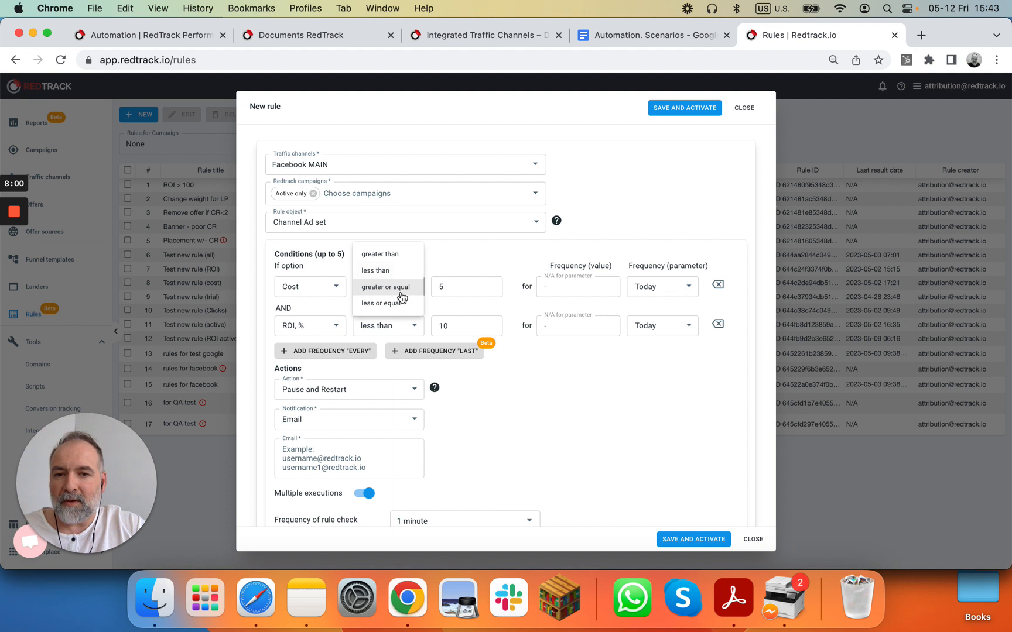
pyautogui.click(382, 254)
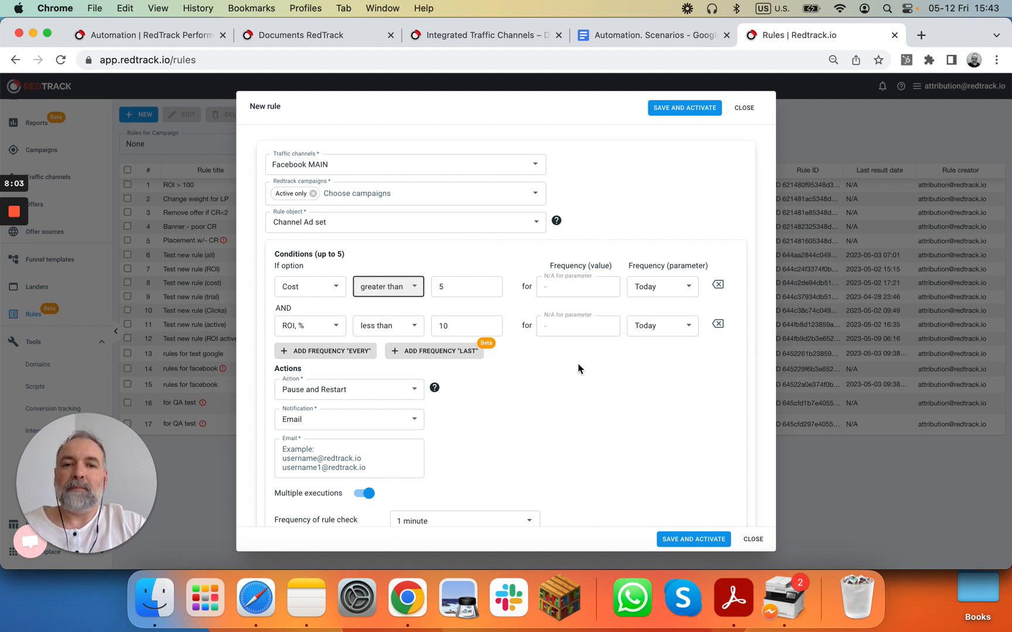
# Step: Check the Pause Adset scenario in the document, and set the rule's Cost threshold to 4
pyautogui.click(638, 35)
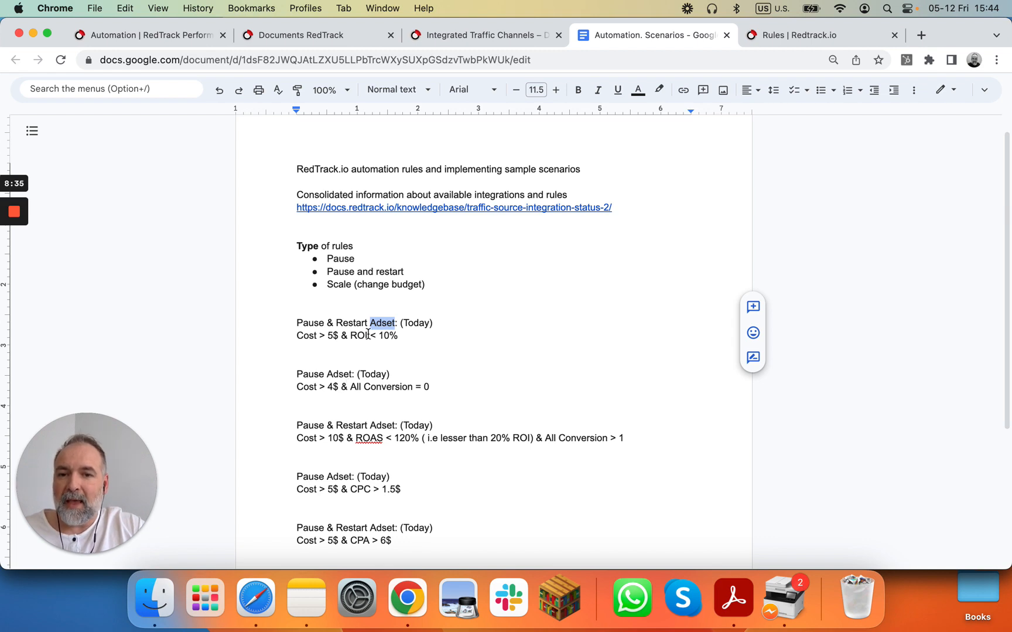
pyautogui.click(782, 36)
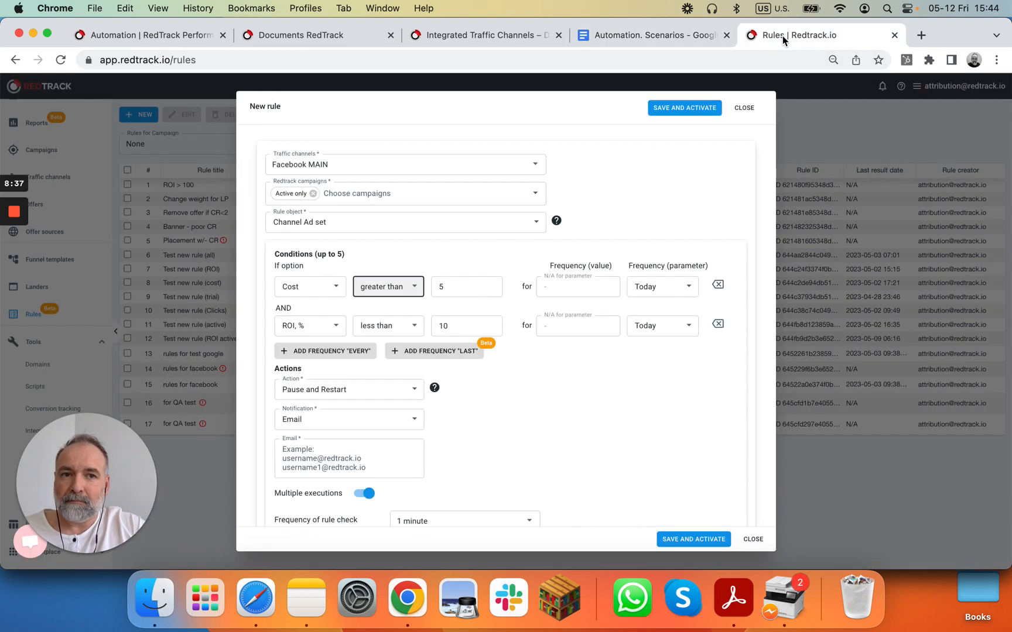
pyautogui.click(301, 161)
pyautogui.click(390, 156)
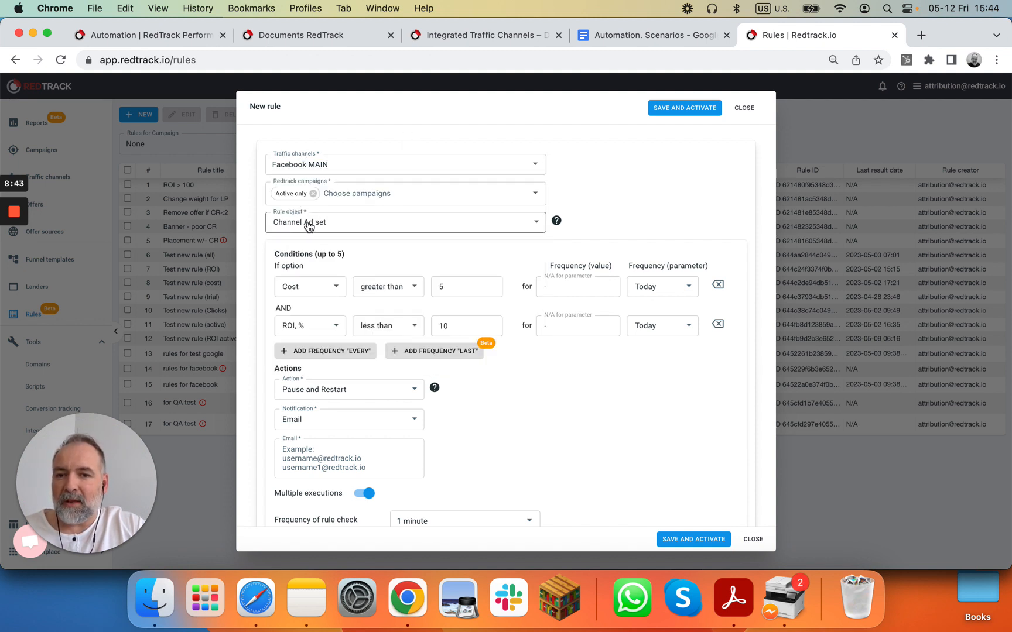
pyautogui.click(446, 285)
pyautogui.press('BackSpace')
pyautogui.write('4')
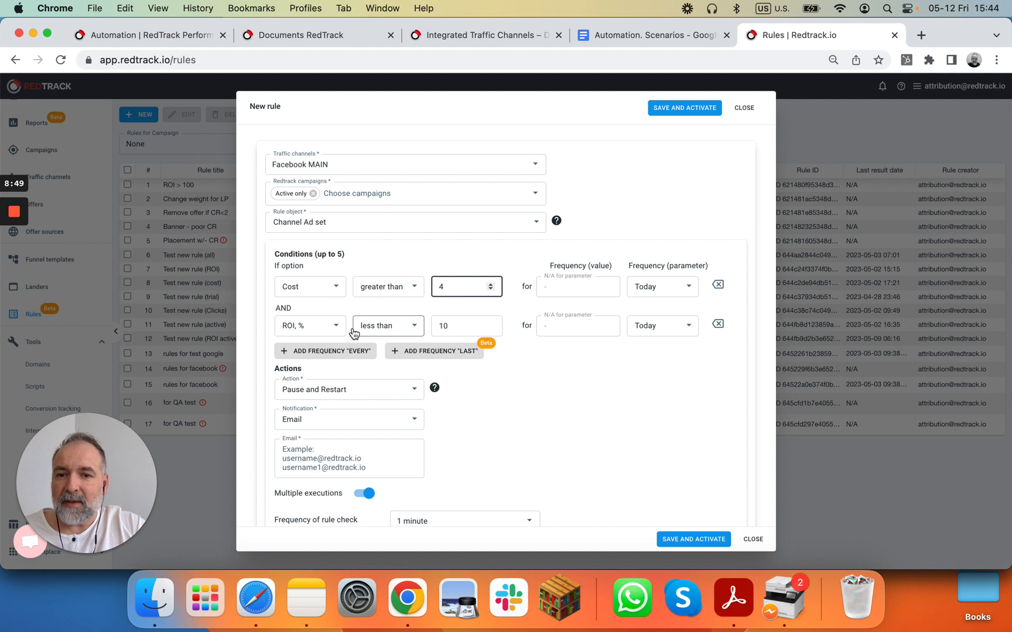
# Step: Change the rule's second condition to All conversions (Total actions) less or equal 0
pyautogui.click(290, 333)
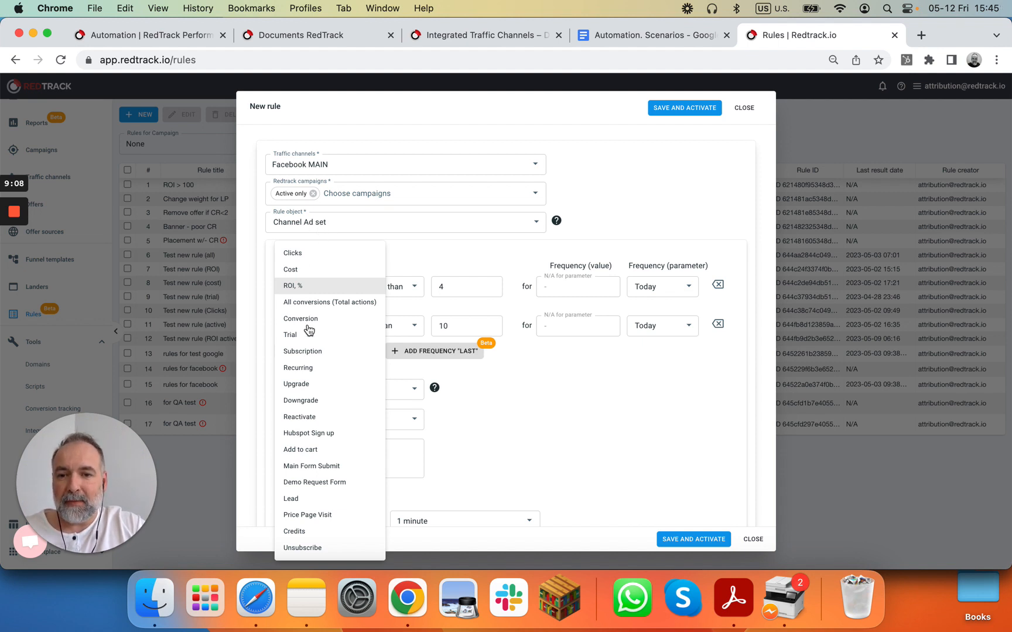
pyautogui.click(322, 305)
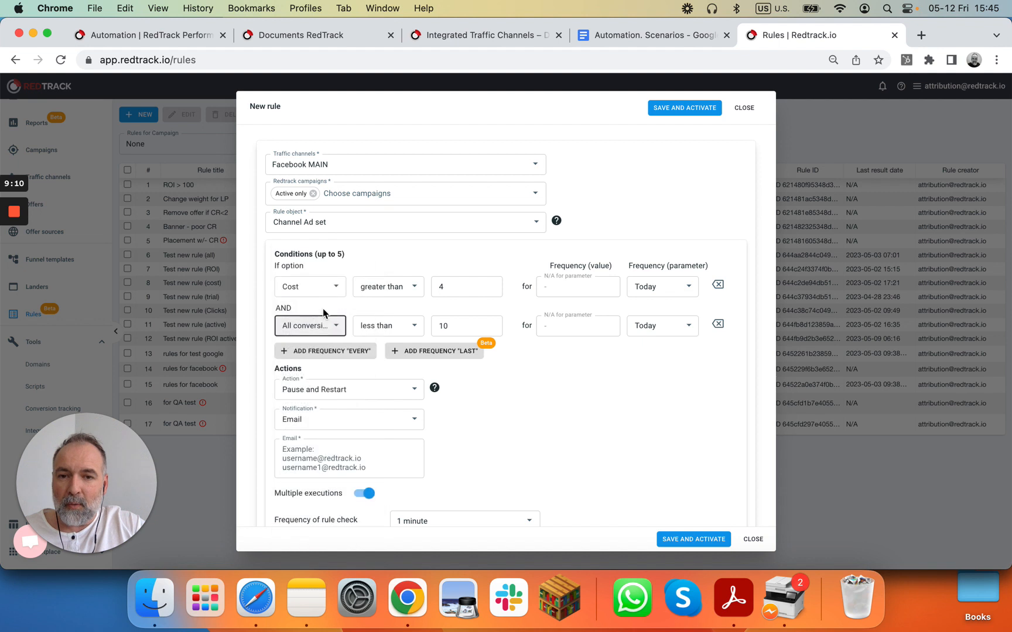
pyautogui.click(403, 326)
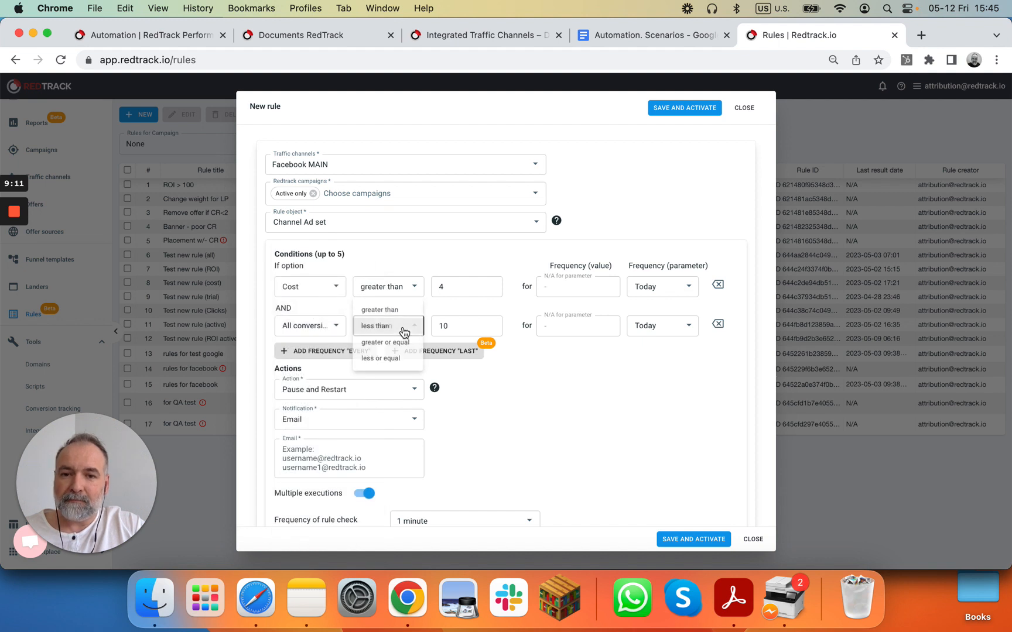
pyautogui.click(393, 358)
pyautogui.click(447, 325)
pyautogui.press('BackSpace')
pyautogui.press('BackSpace')
pyautogui.write('0')
pyautogui.click(537, 405)
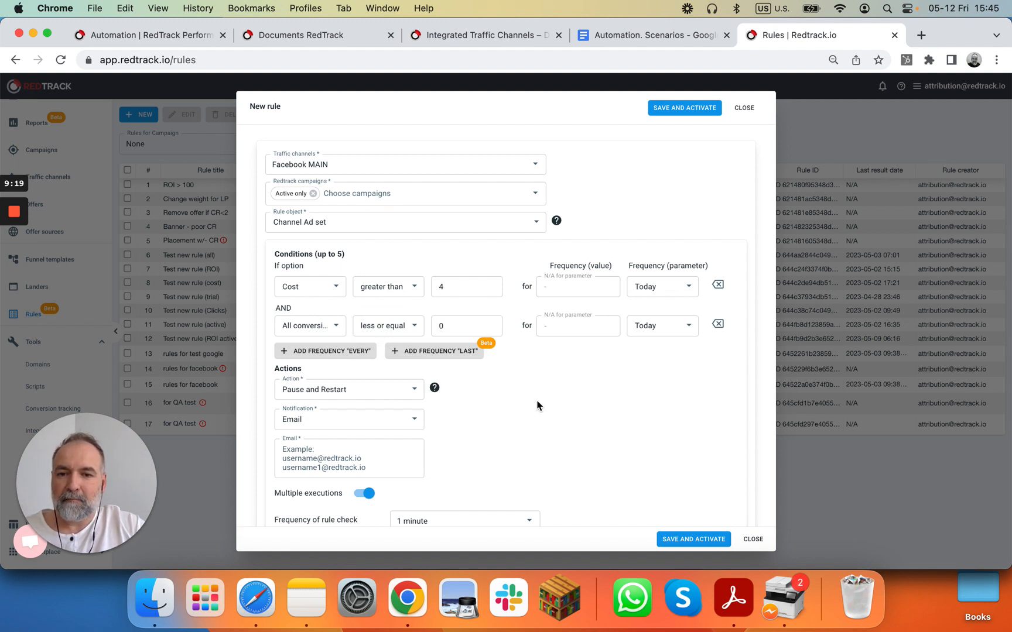
# Step: Check the second scenario's action type in the document, and set the rule's action to Pause
pyautogui.click(647, 35)
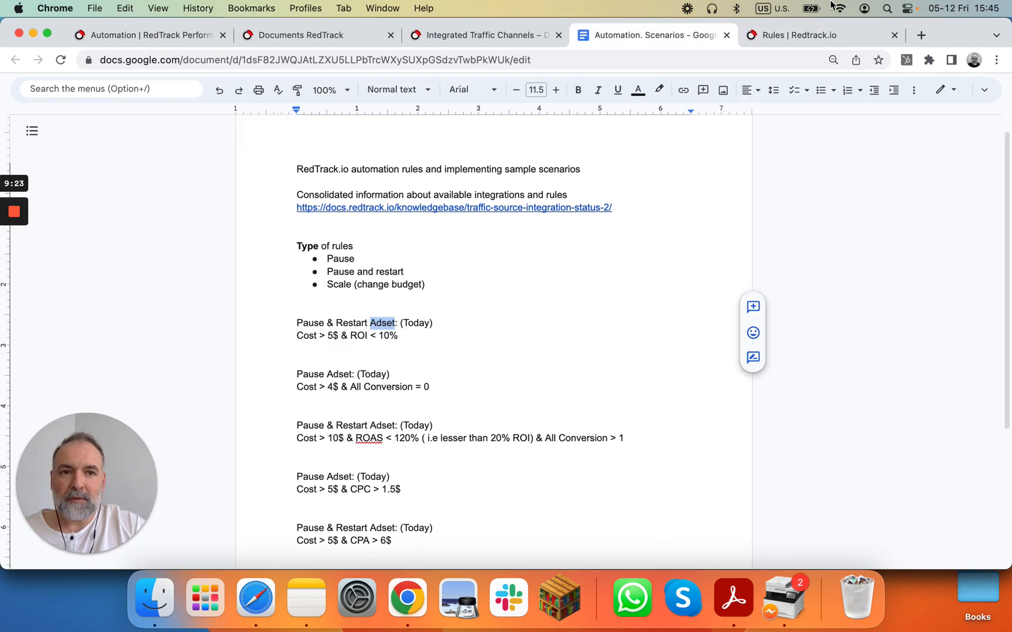
pyautogui.click(797, 40)
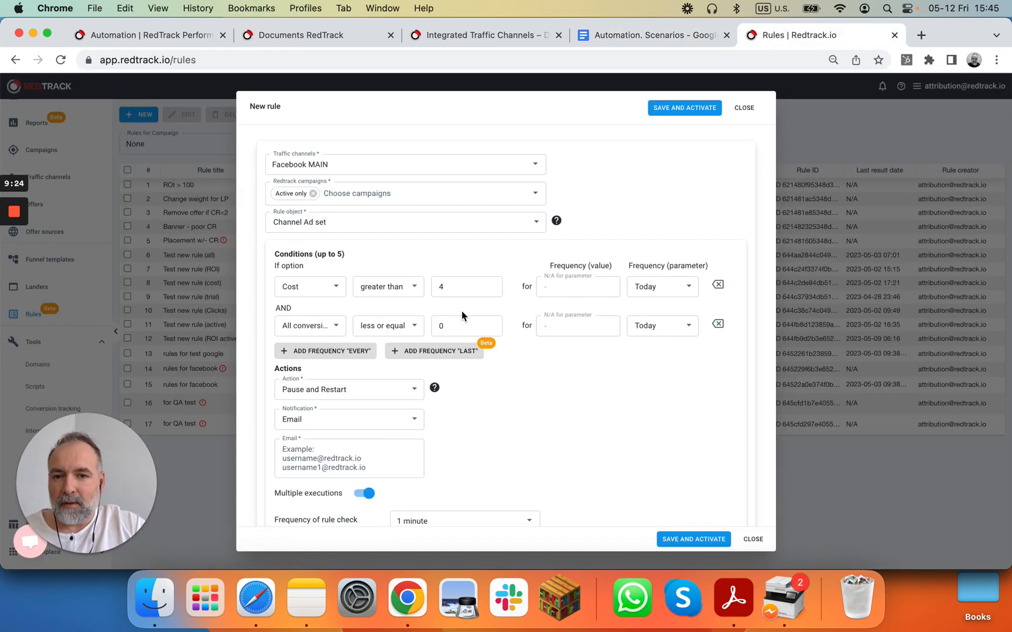
pyautogui.click(334, 390)
pyautogui.click(323, 359)
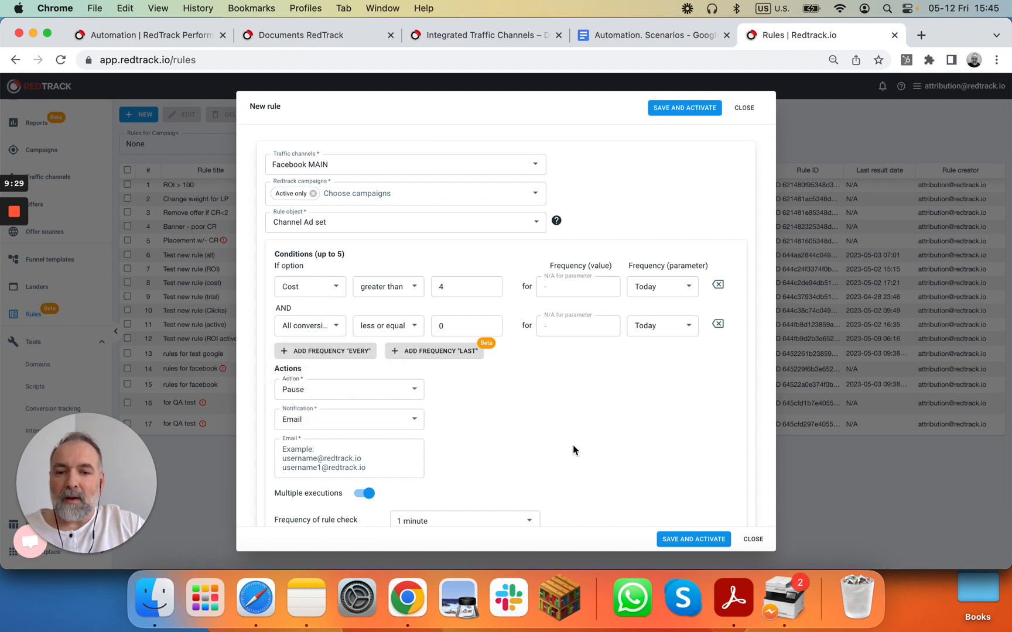
# Step: Change the rule title to Scenario 2
pyautogui.scroll(-2, 574, 448)
pyautogui.click(356, 486)
pyautogui.press('BackSpace')
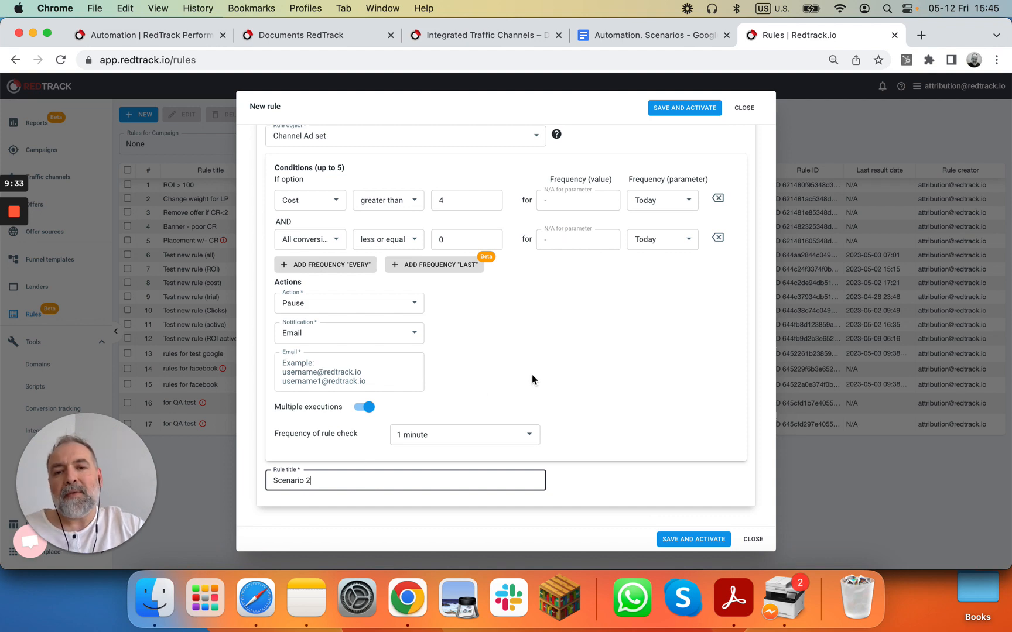
# Step: In the scenarios document, highlight the first Pause & Restart Adset scenario (Cost > 5$ & ROI < 10%) in light green
pyautogui.click(637, 35)
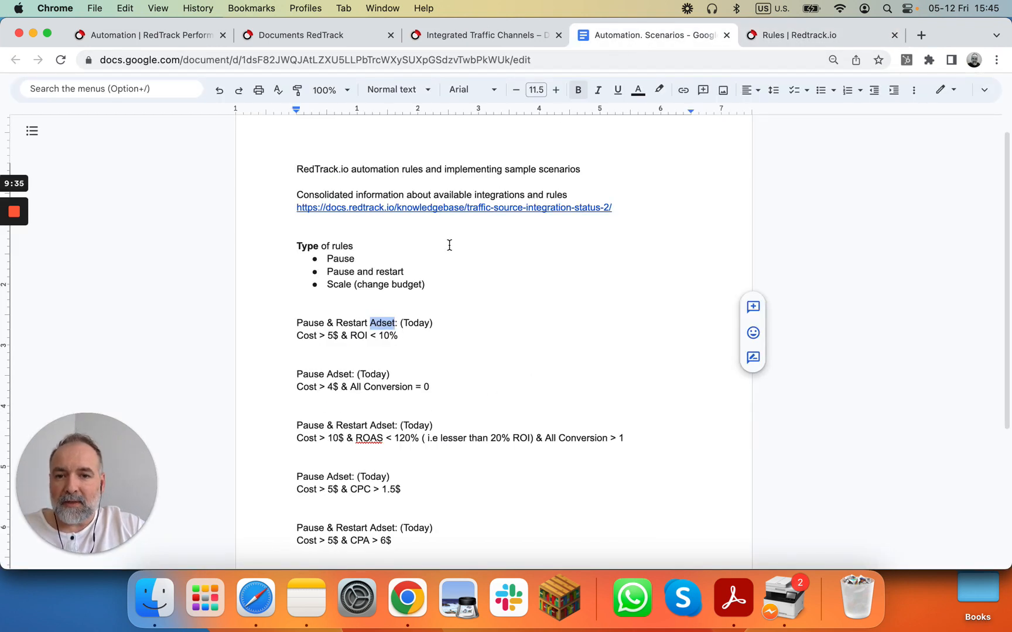
pyautogui.moveTo(423, 349); pyautogui.dragTo(294, 323)
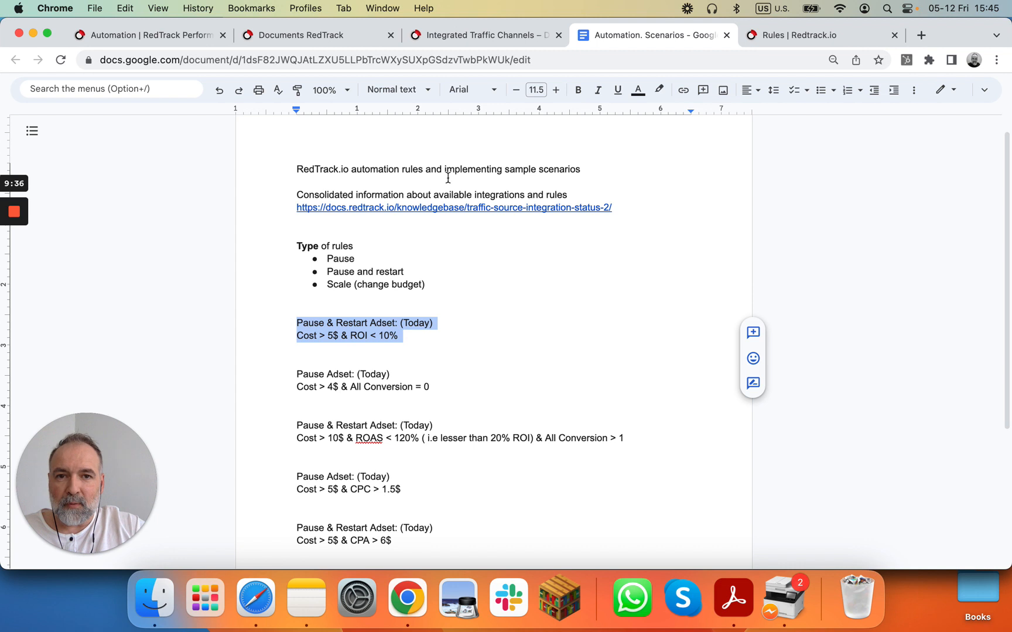
pyautogui.click(659, 89)
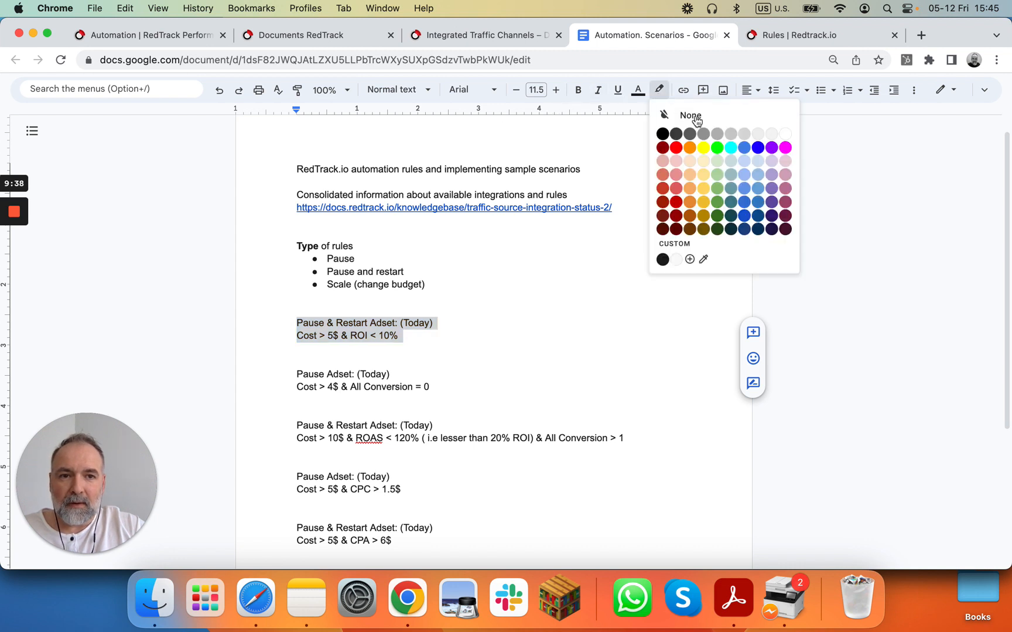
pyautogui.click(715, 163)
pyautogui.click(499, 349)
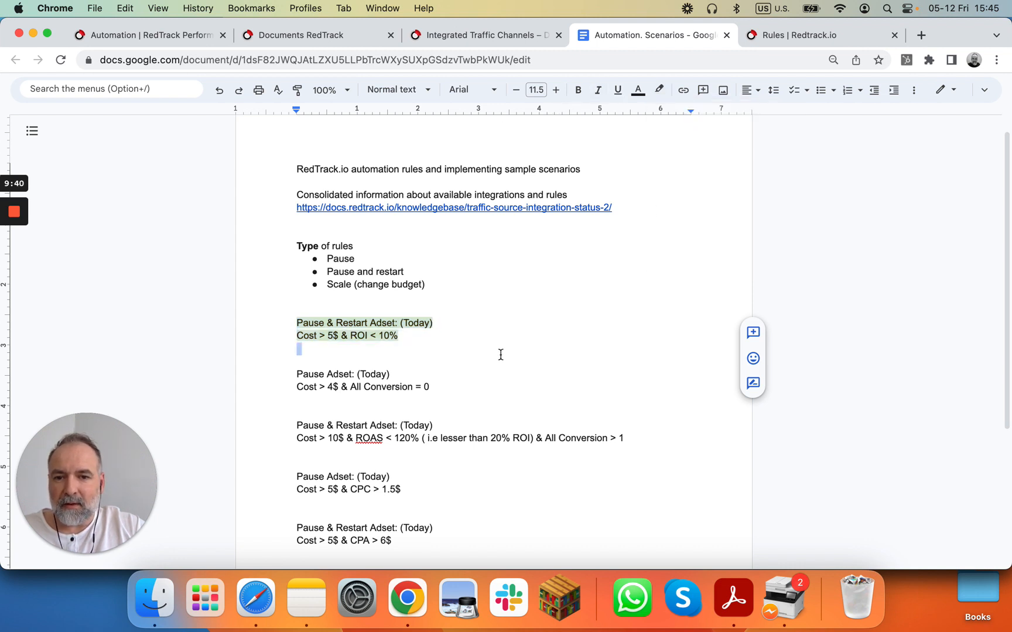
# Step: Highlight the Pause Adset scenario with Cost > 4$ & All Conversion = 0 in light green
pyautogui.doubleClick(459, 391)
pyautogui.keyDown('shift'); pyautogui.click(294, 372); pyautogui.keyUp('shift')
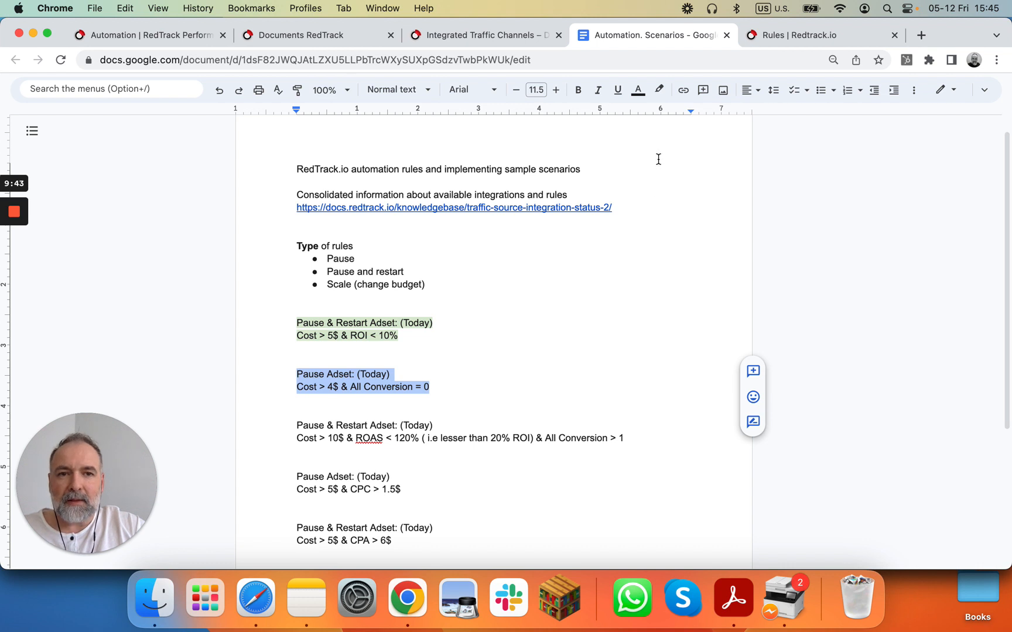
pyautogui.click(659, 89)
pyautogui.click(715, 164)
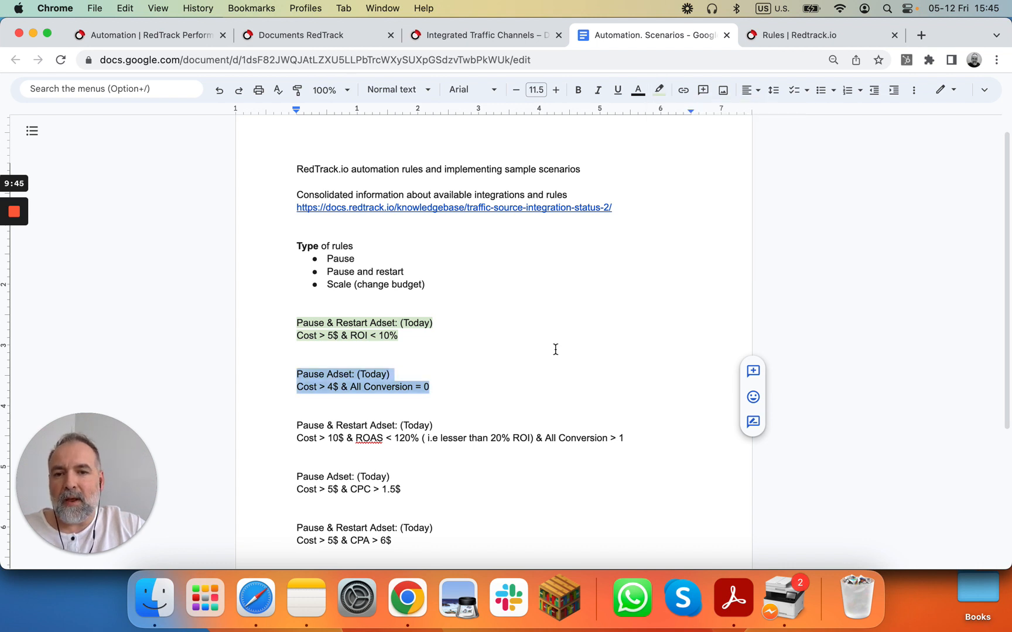
pyautogui.click(555, 350)
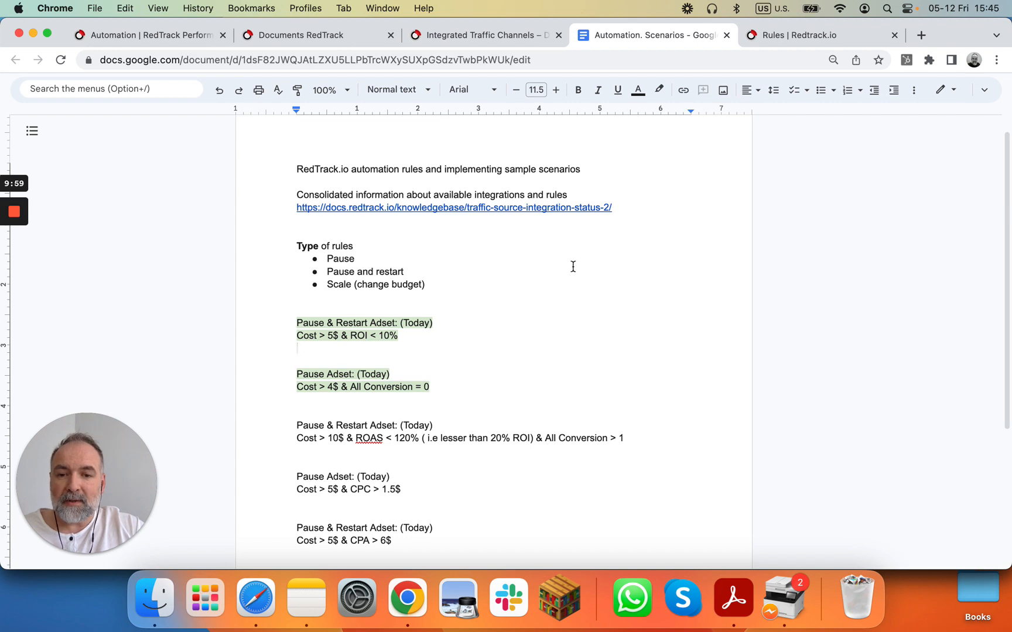
# Step: Check the third scenario in the document, and set the RedTrack rule's Cost threshold to 10
pyautogui.click(796, 36)
pyautogui.scroll(3, 343, 164)
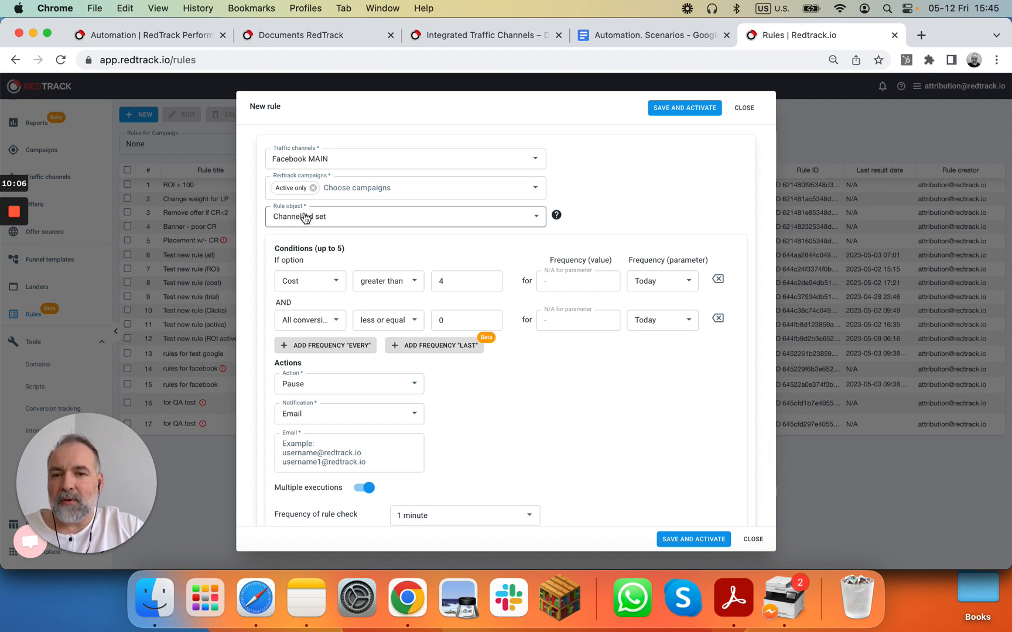
pyautogui.click(618, 42)
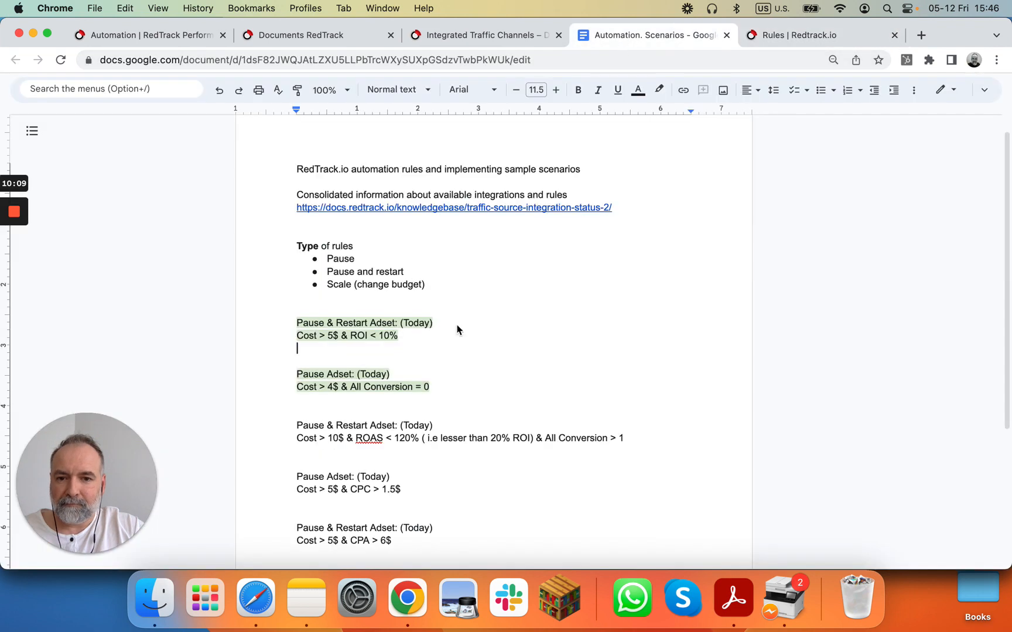
pyautogui.click(819, 34)
pyautogui.click(452, 281)
pyautogui.write('4')
pyautogui.press('BackSpace')
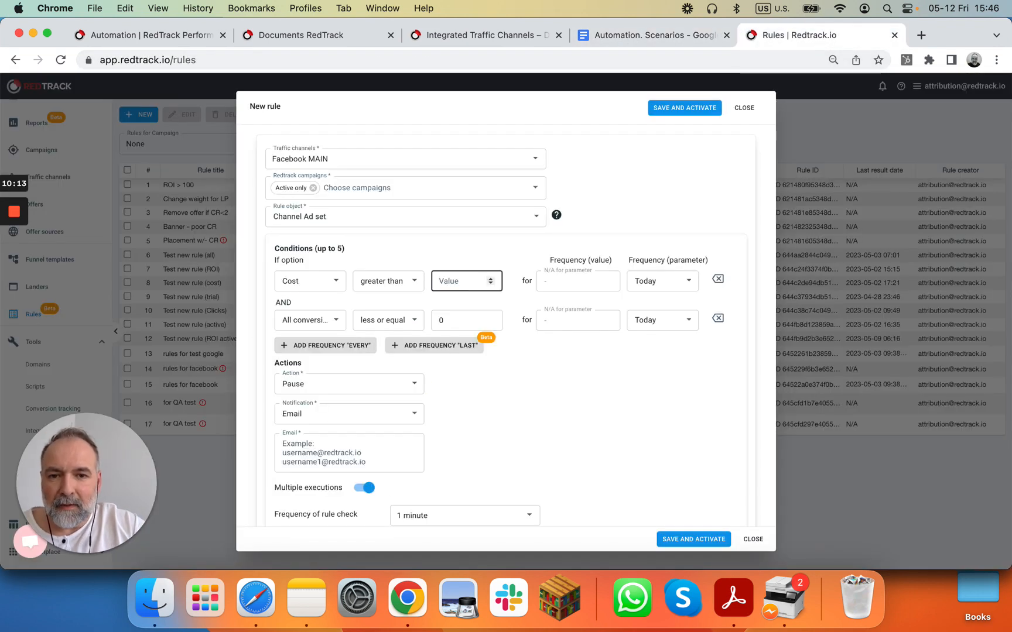
pyautogui.write('10')
pyautogui.click(520, 417)
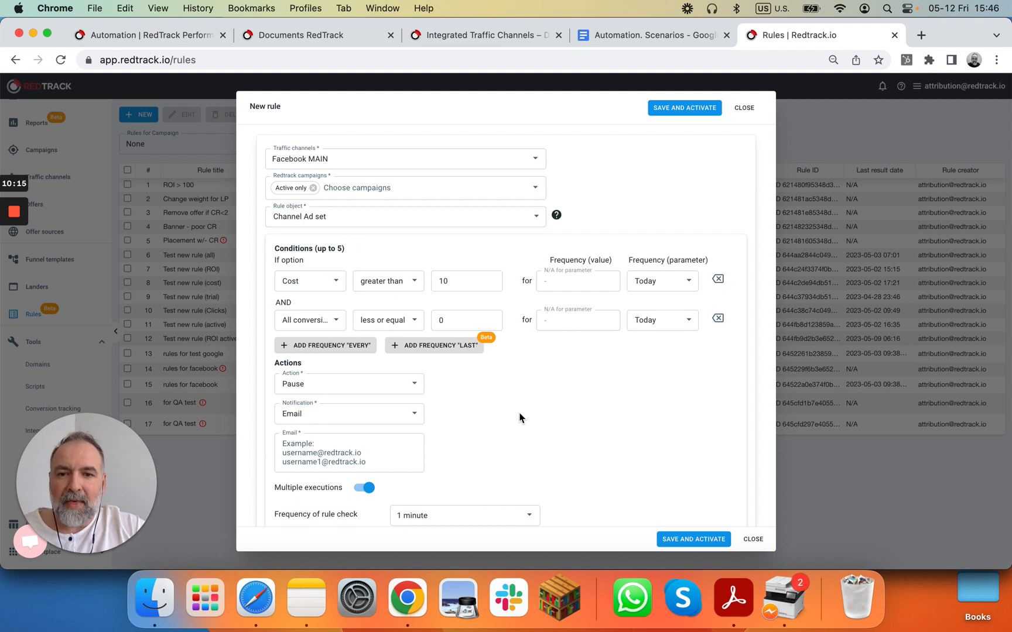
# Step: Change the rule's second condition to ROI, % with a value of 120, and add a blank third condition with "Last" frequency
pyautogui.click(671, 35)
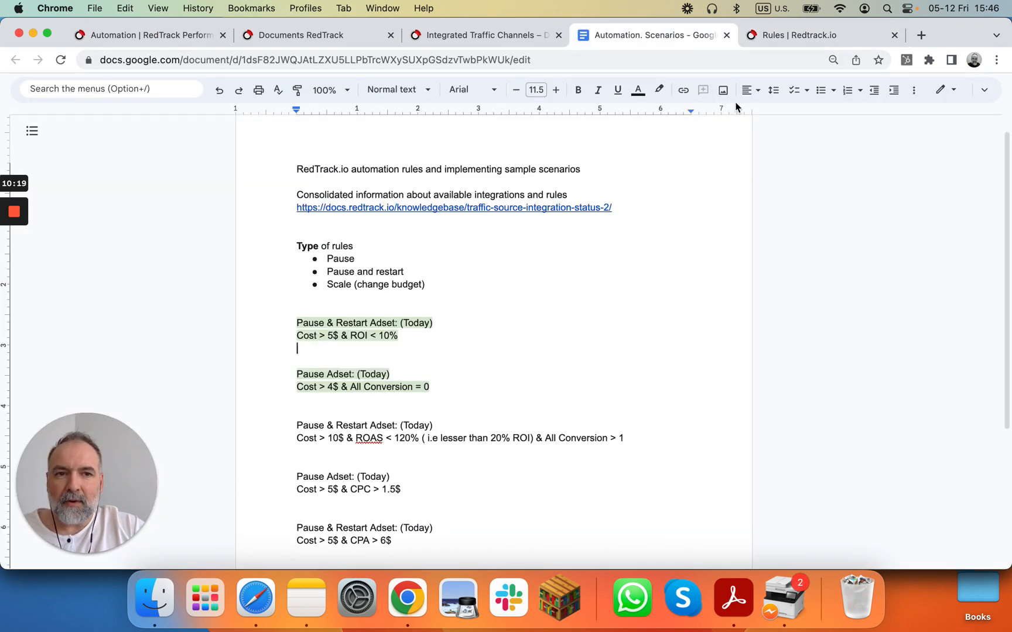
pyautogui.click(789, 37)
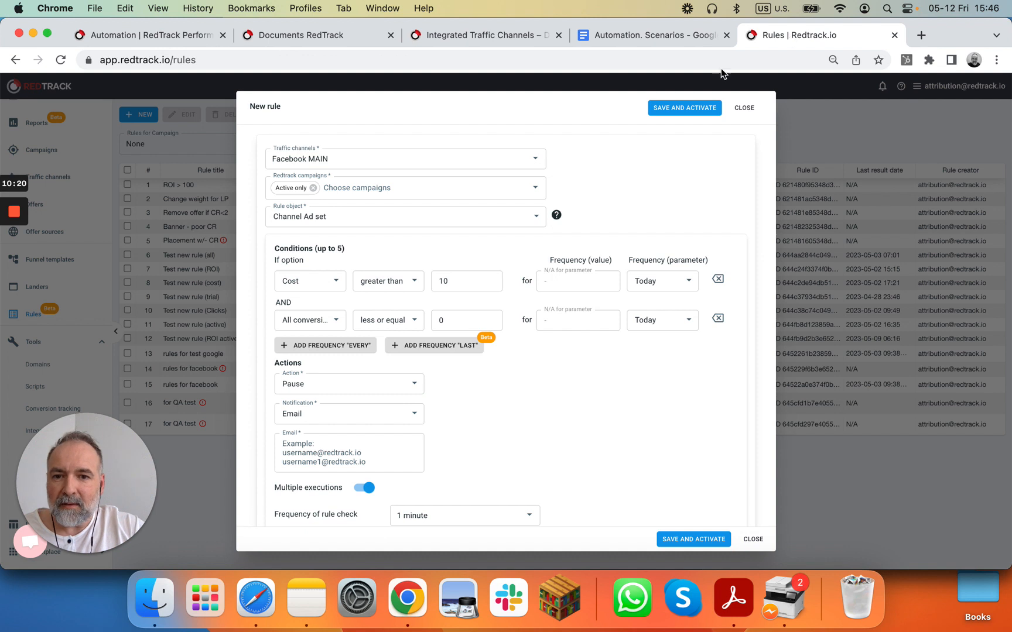
pyautogui.click(316, 322)
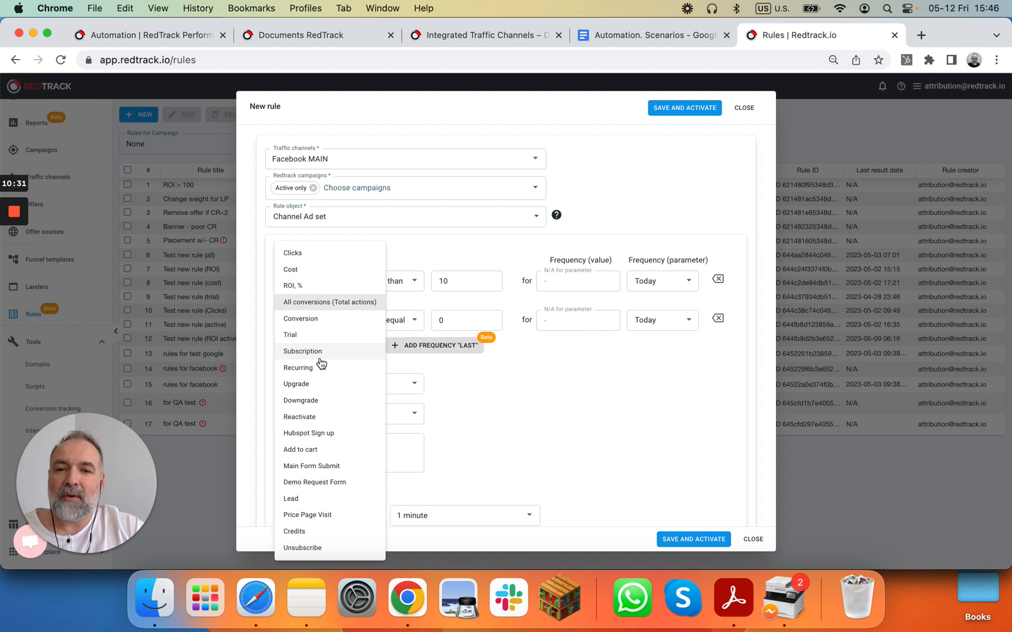
pyautogui.click(291, 287)
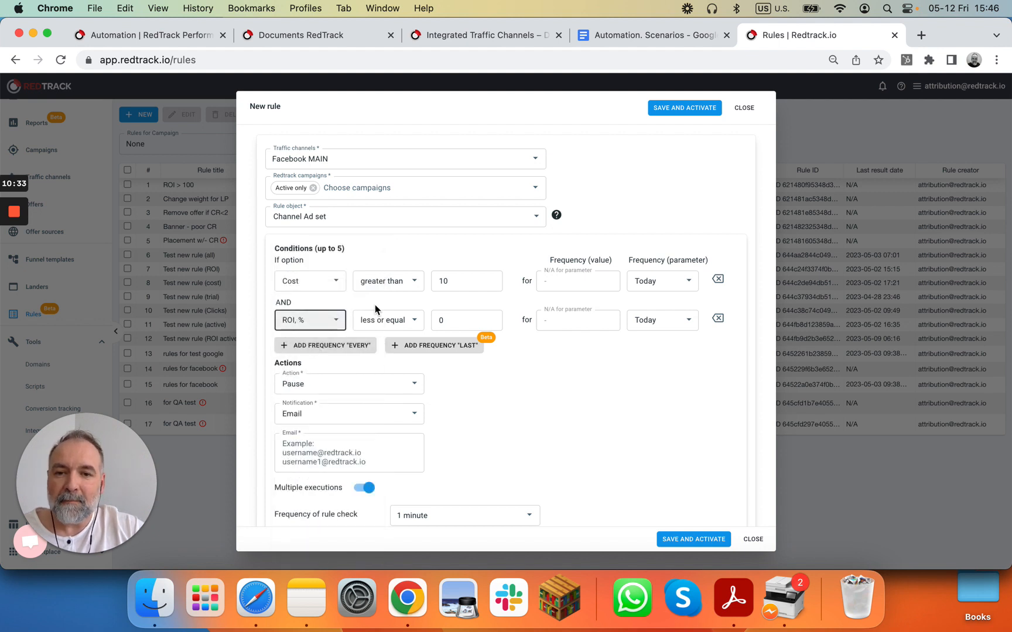
pyautogui.click(449, 319)
pyautogui.press('BackSpace')
pyautogui.write('120')
pyautogui.click(471, 345)
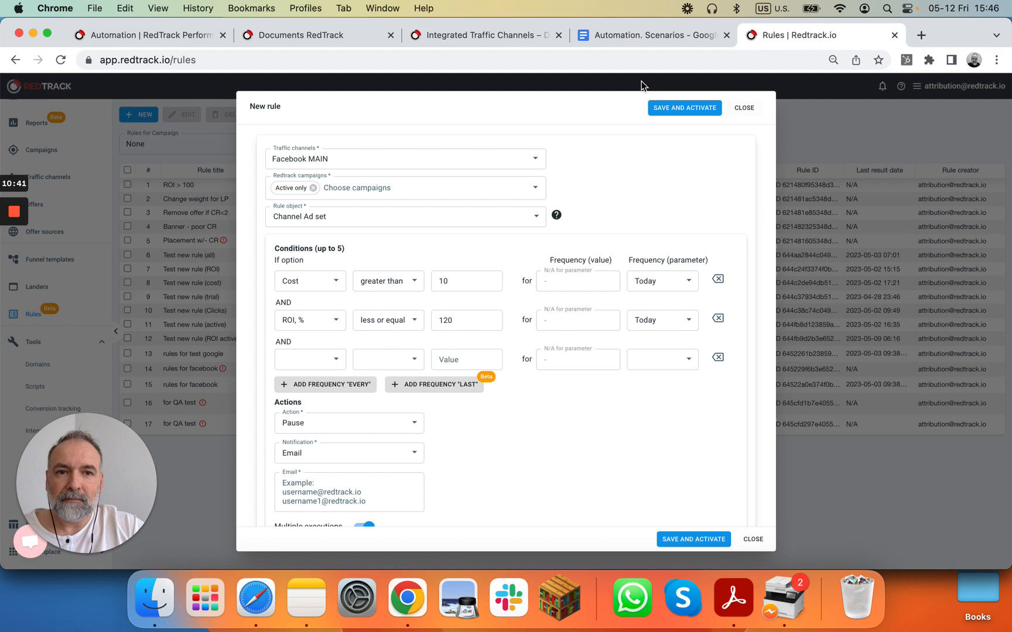
# Step: Check the third scenario's ROI limit in the document, and correct the ROI threshold to 20
pyautogui.click(633, 33)
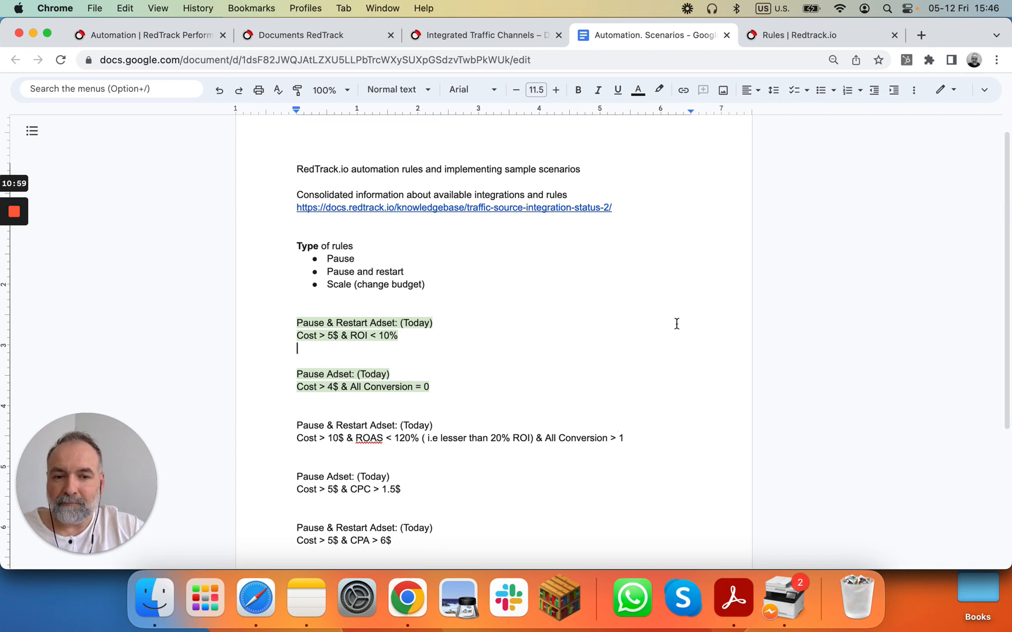
pyautogui.click(785, 36)
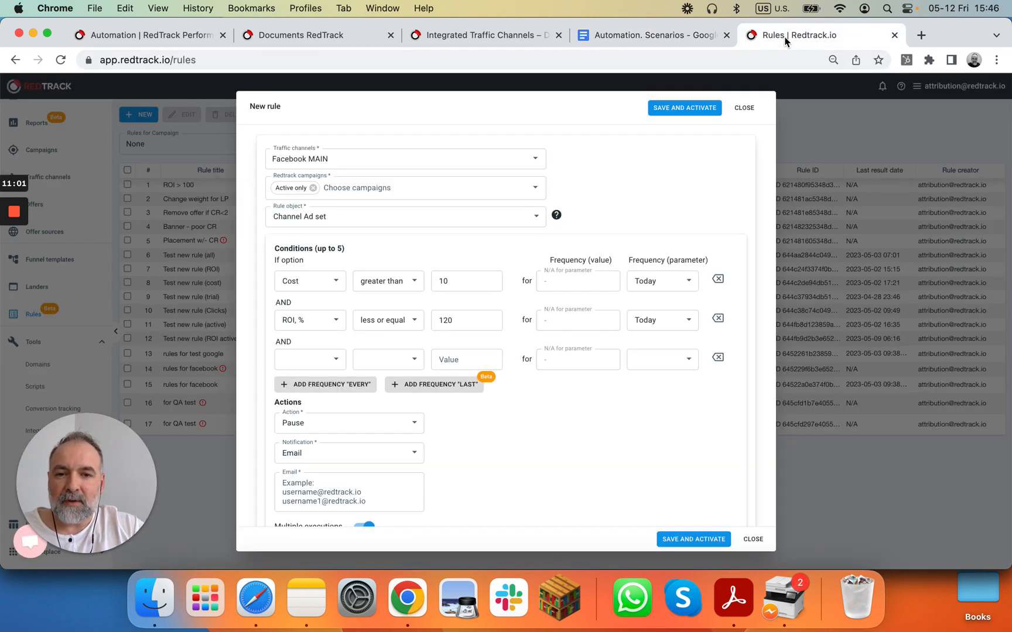
pyautogui.click(456, 321)
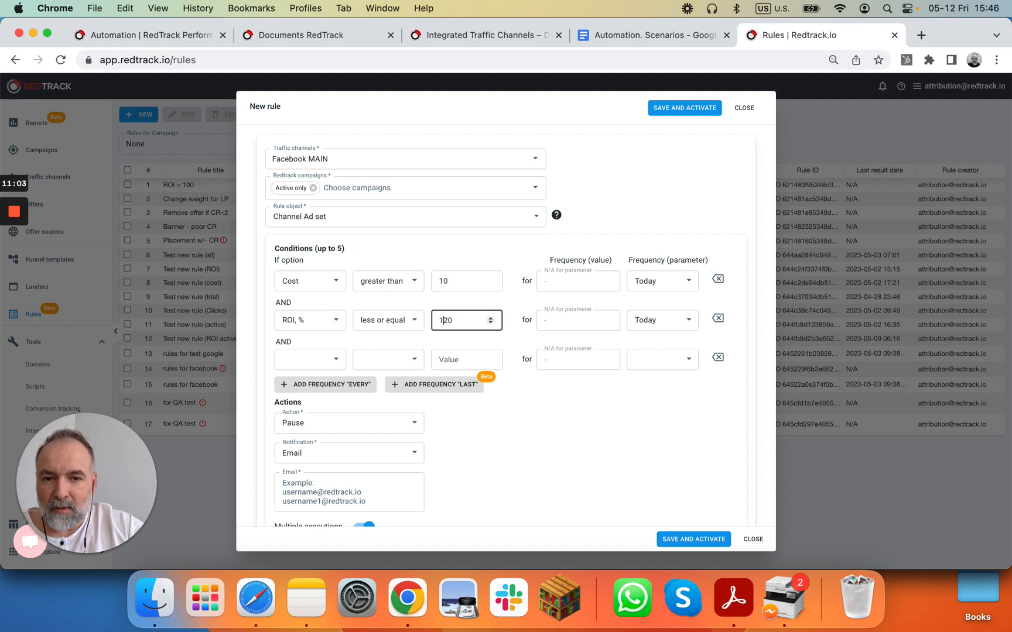
# Step: Set the third condition to All conversions (Total actions) greater or equal 1 for Today
pyautogui.click(303, 360)
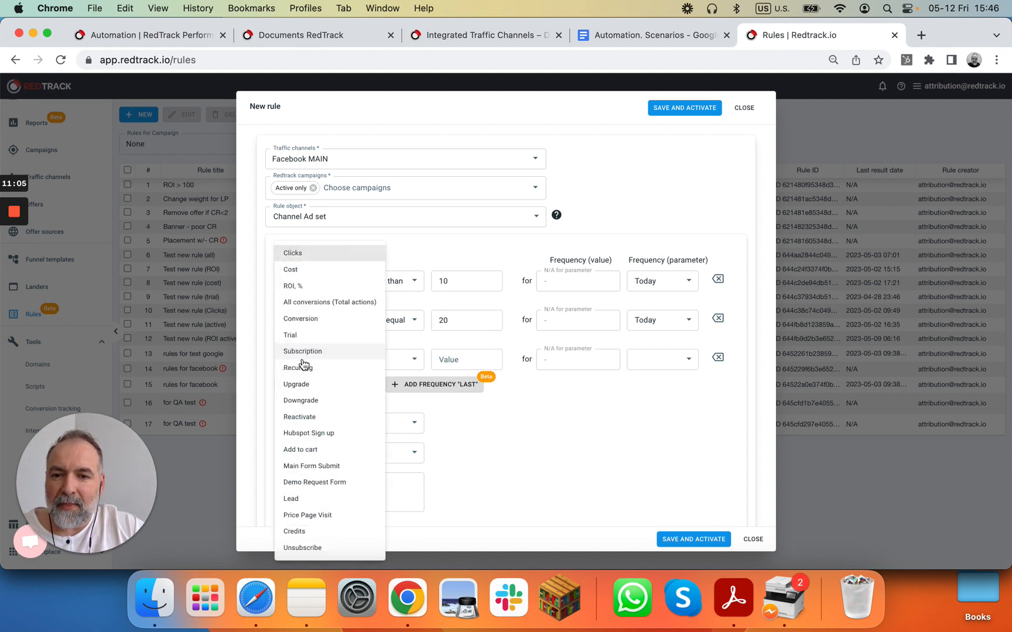
pyautogui.click(316, 303)
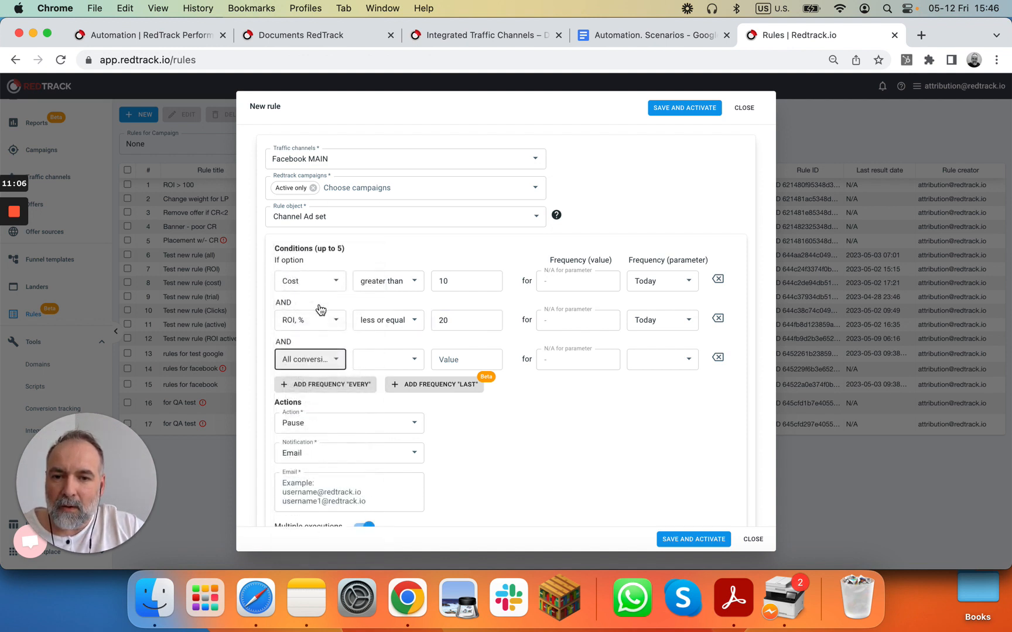
pyautogui.click(407, 362)
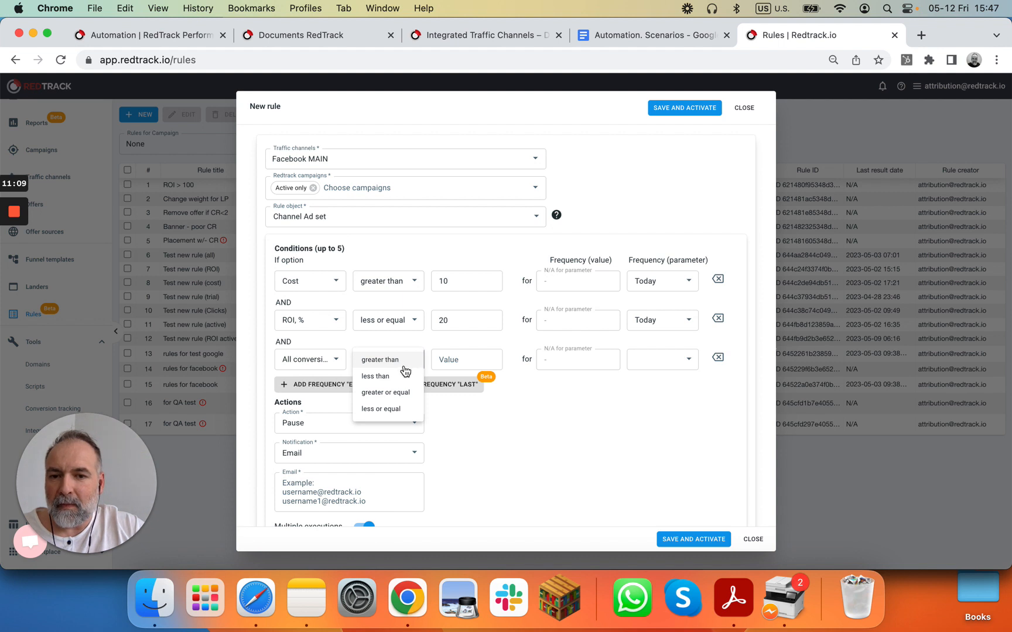
pyautogui.click(405, 394)
pyautogui.click(465, 359)
pyautogui.write('1')
pyautogui.click(661, 366)
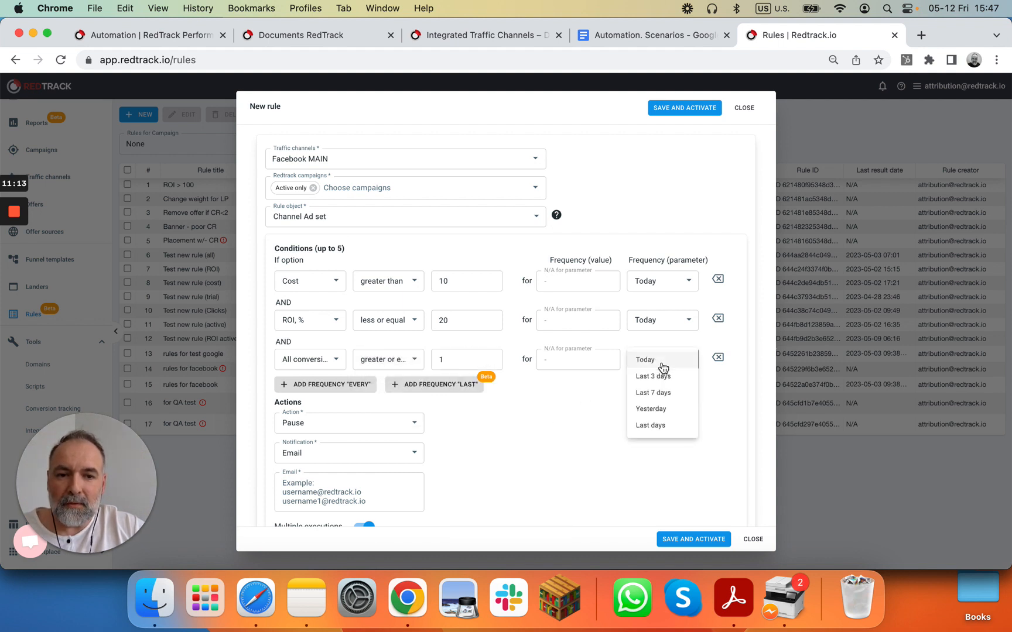
pyautogui.click(663, 367)
# Step: Change the rule title to Scenario 3
pyautogui.scroll(-4, 578, 469)
pyautogui.click(451, 476)
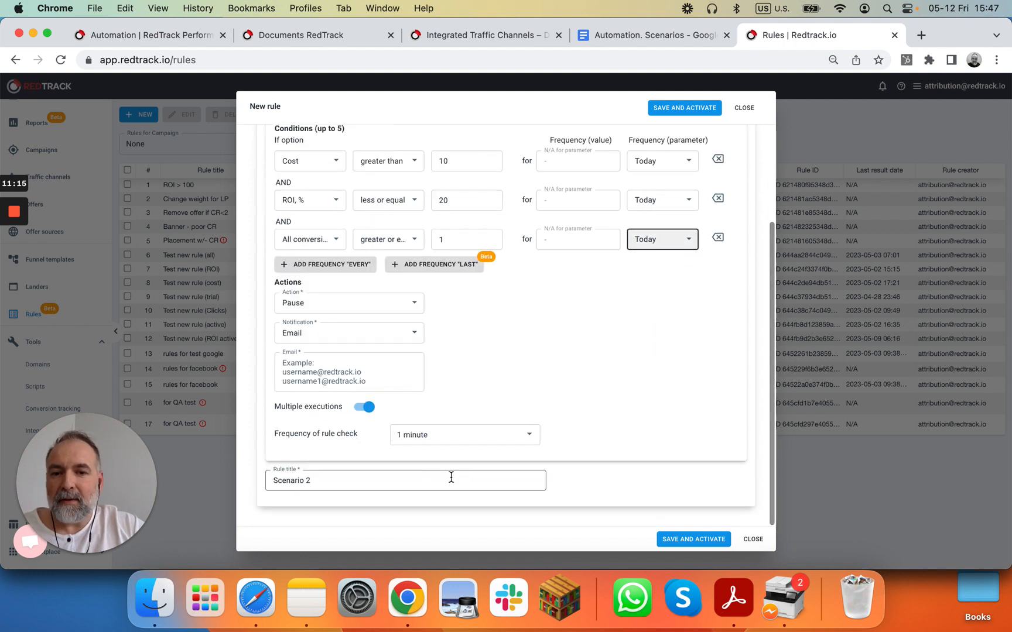
pyautogui.press('BackSpace')
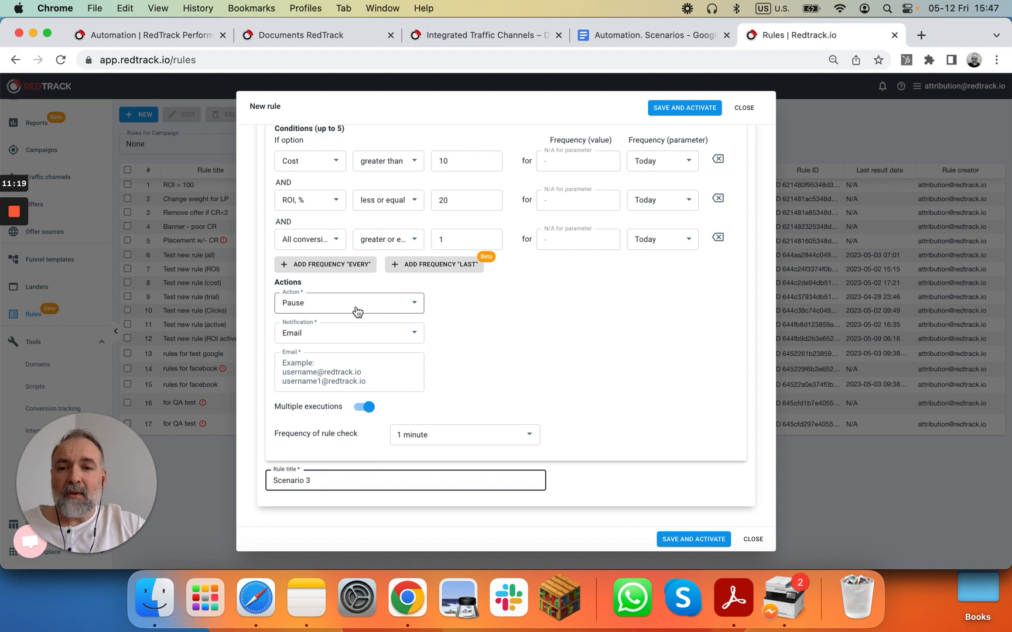
# Step: Check the third scenario's action type in the document, and set the rule's action to Pause and Restart
pyautogui.click(625, 36)
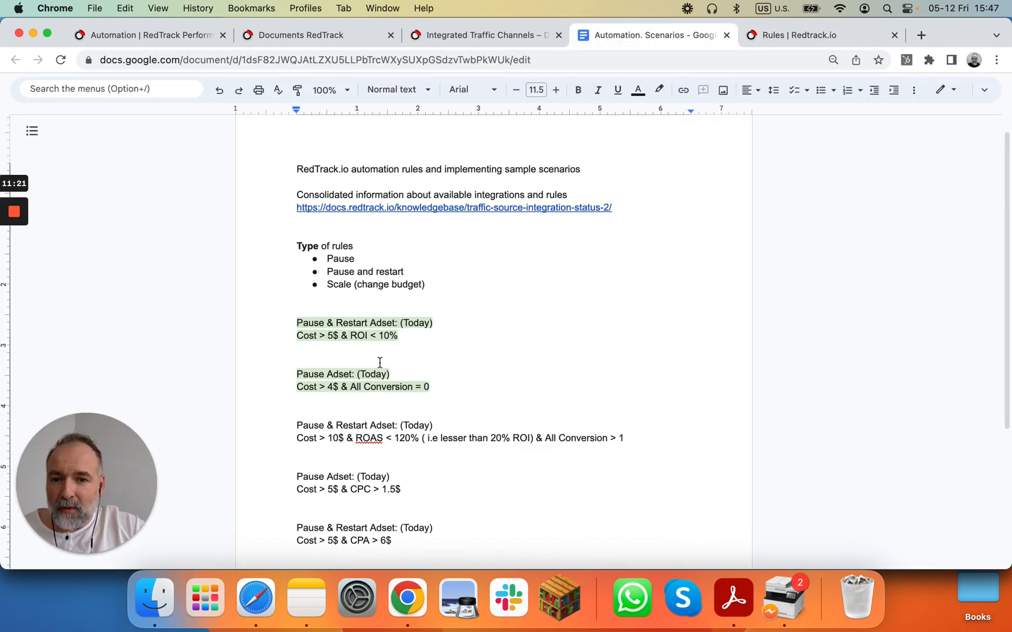
pyautogui.click(803, 35)
pyautogui.click(354, 304)
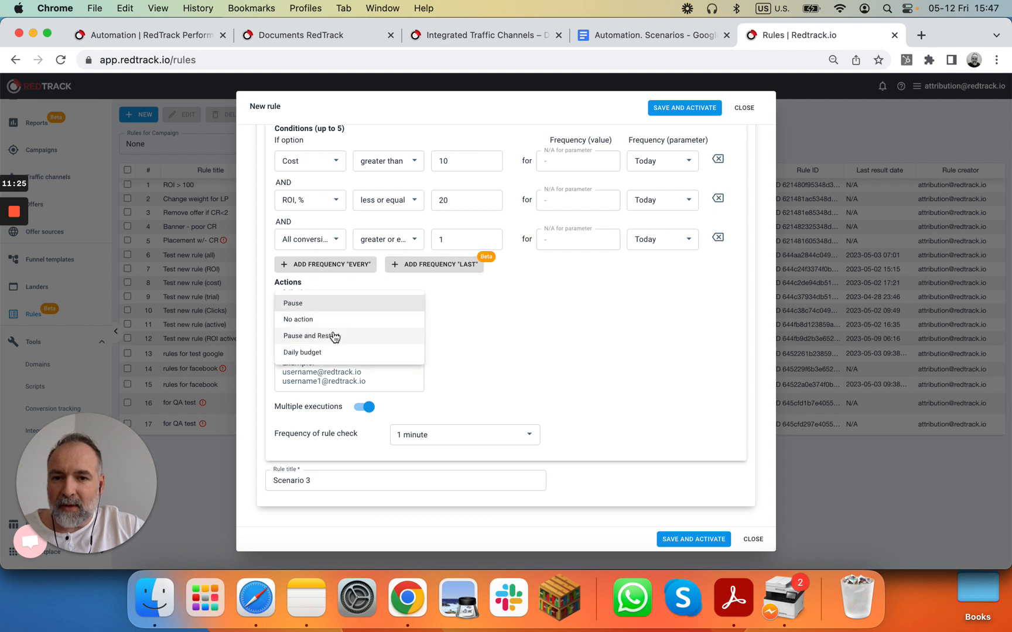
pyautogui.click(334, 335)
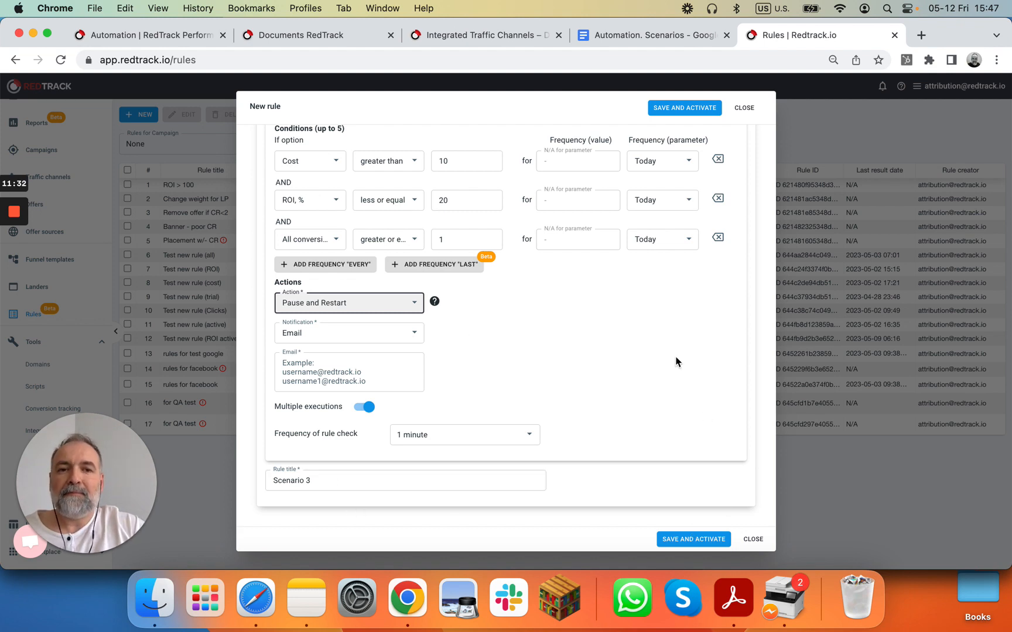
# Step: In the scenarios document, highlight the third scenario, Cost > 10$ & ROAS < 120% & All Conversion > 1, in light green
pyautogui.click(642, 37)
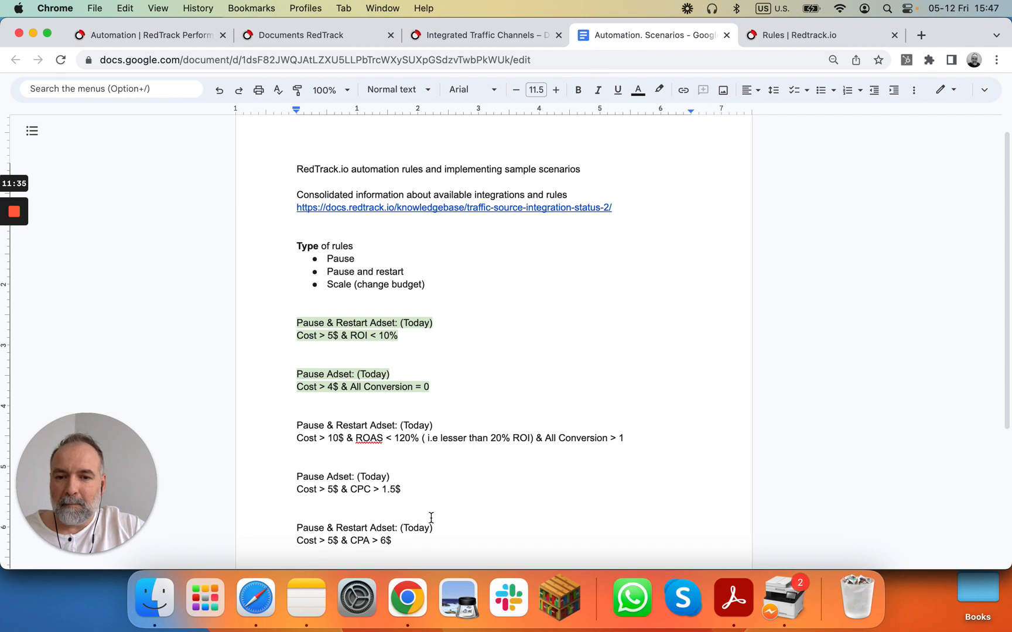
pyautogui.moveTo(628, 439); pyautogui.dragTo(283, 427)
pyautogui.click(659, 89)
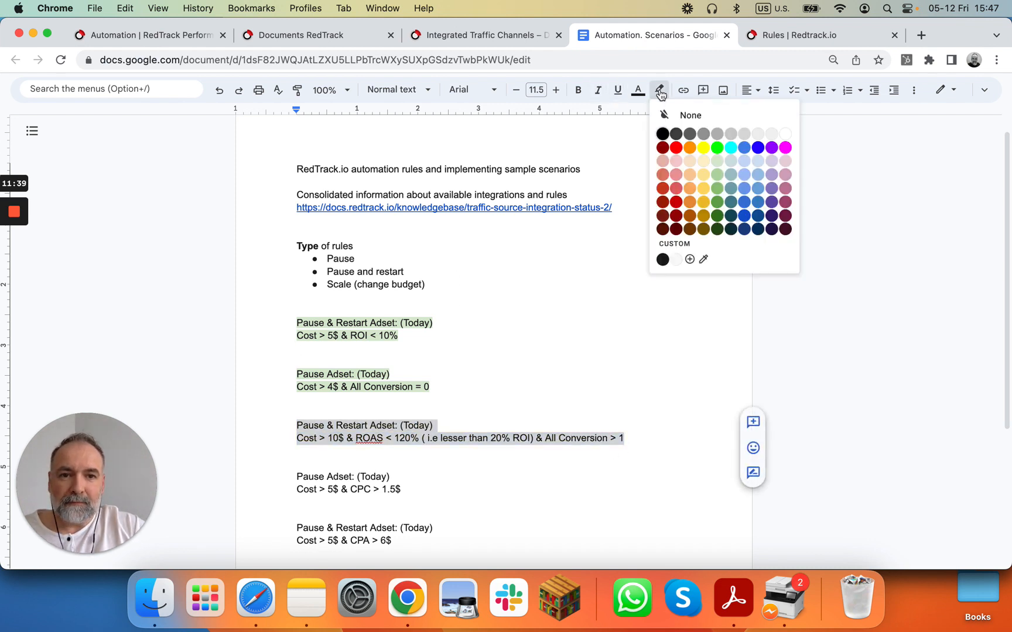
pyautogui.click(716, 161)
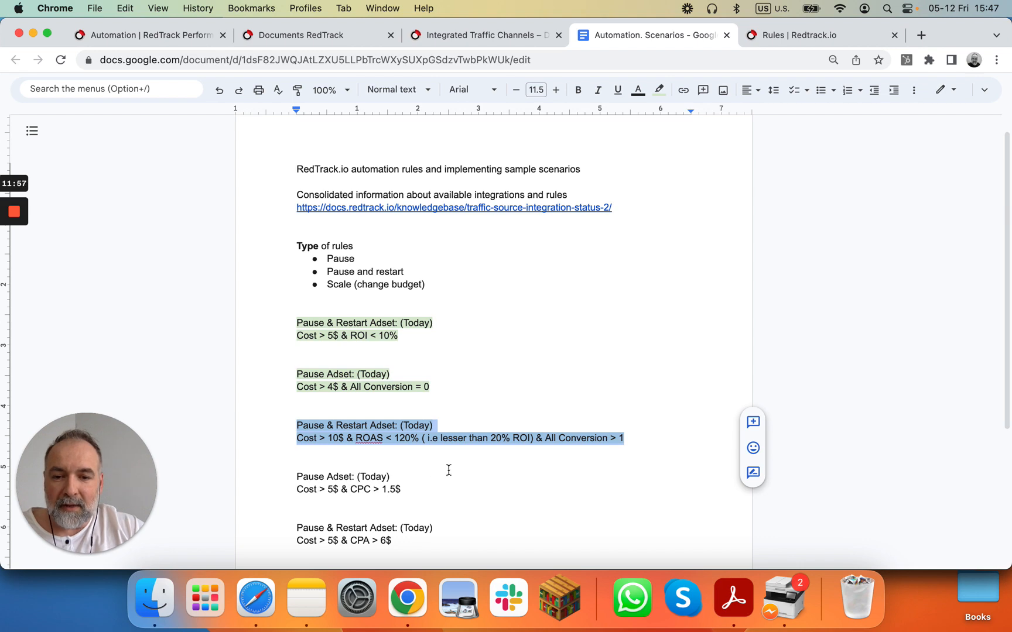
# Step: In the rule, set the Cost condition to greater or equal 5 and remove the All conversions condition
pyautogui.click(832, 40)
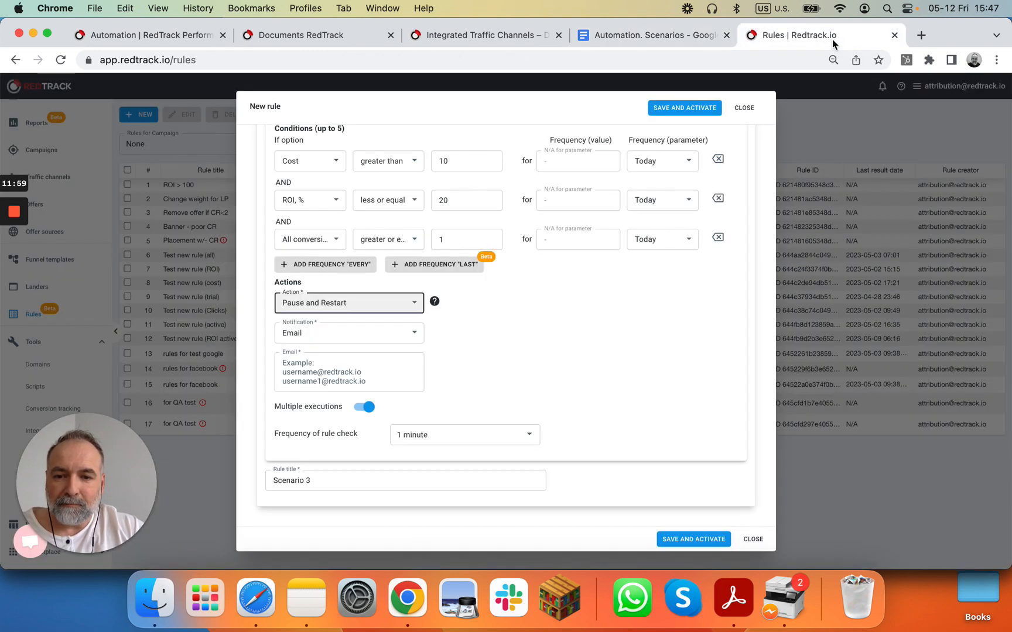
pyautogui.scroll(3, 387, 199)
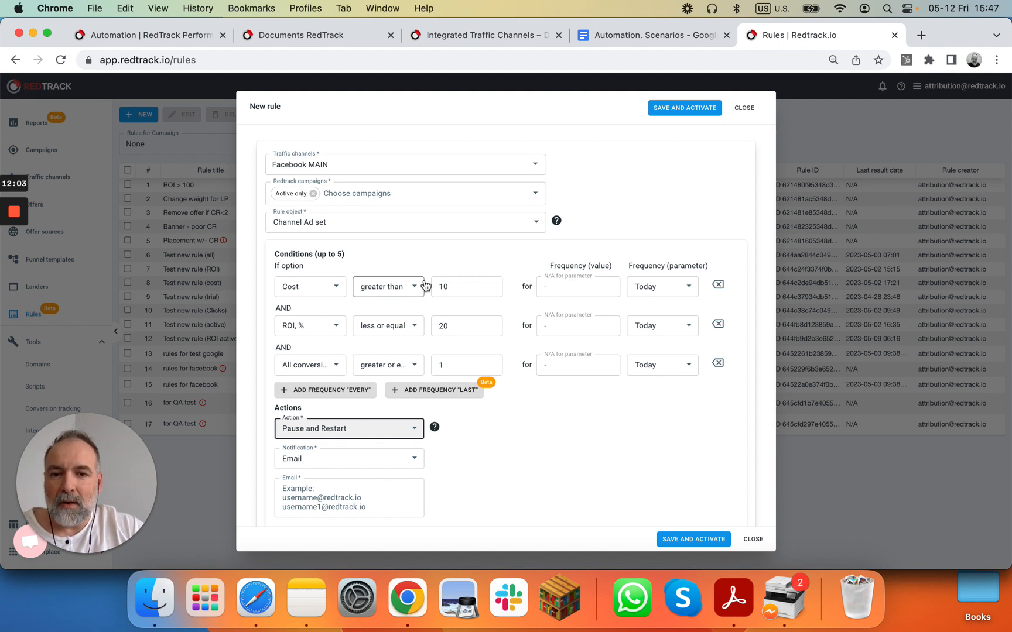
pyautogui.click(458, 285)
pyautogui.write('5')
pyautogui.click(380, 291)
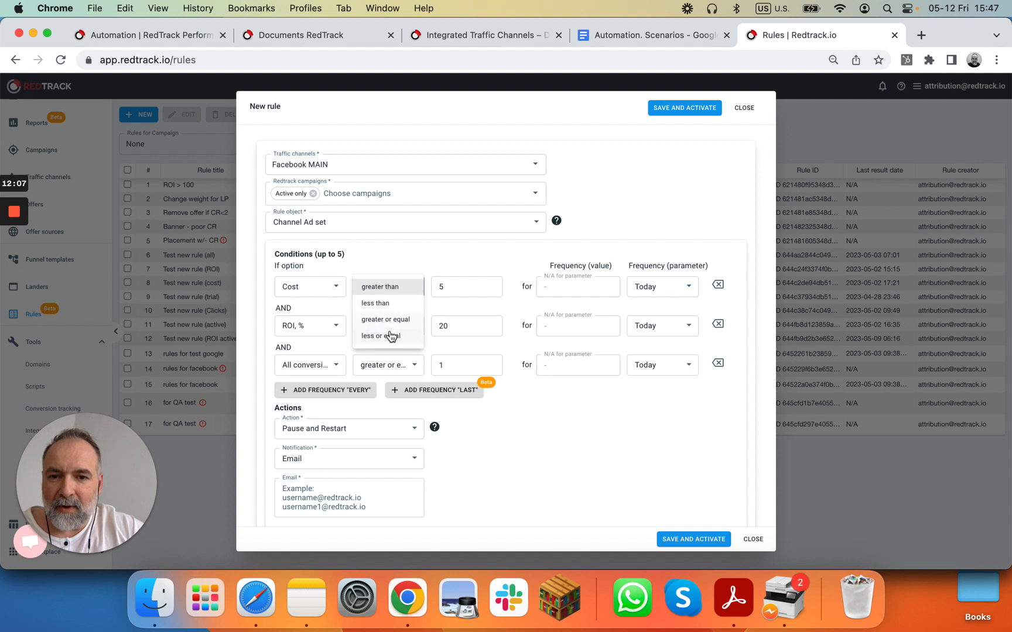
pyautogui.click(387, 320)
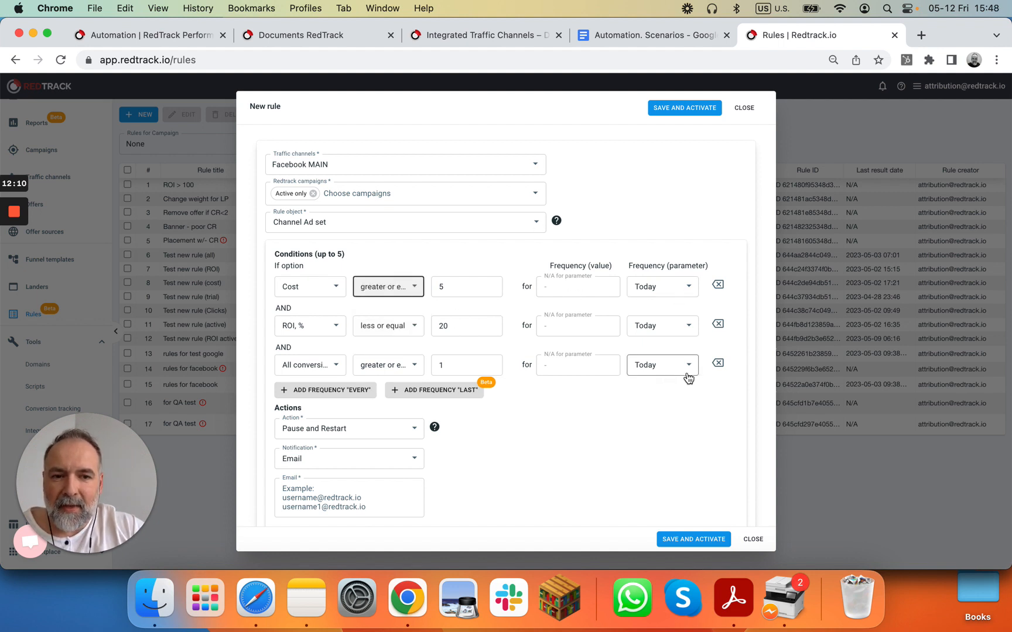
pyautogui.click(718, 363)
# Step: Compare the metrics offered for the second condition's Today period with those of a temporary "every" frequency condition
pyautogui.click(327, 329)
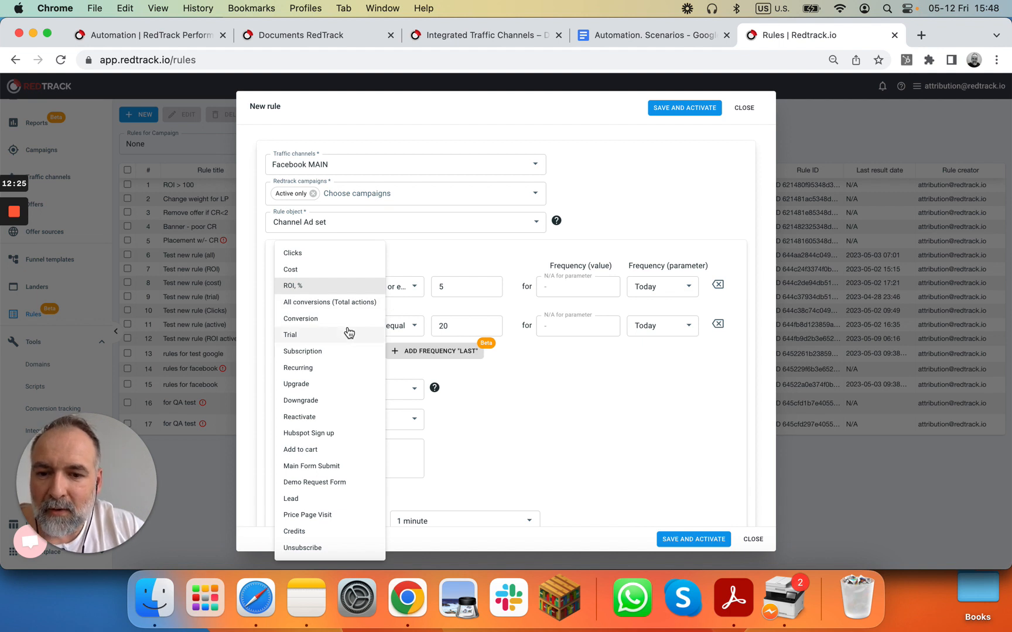
pyautogui.click(493, 384)
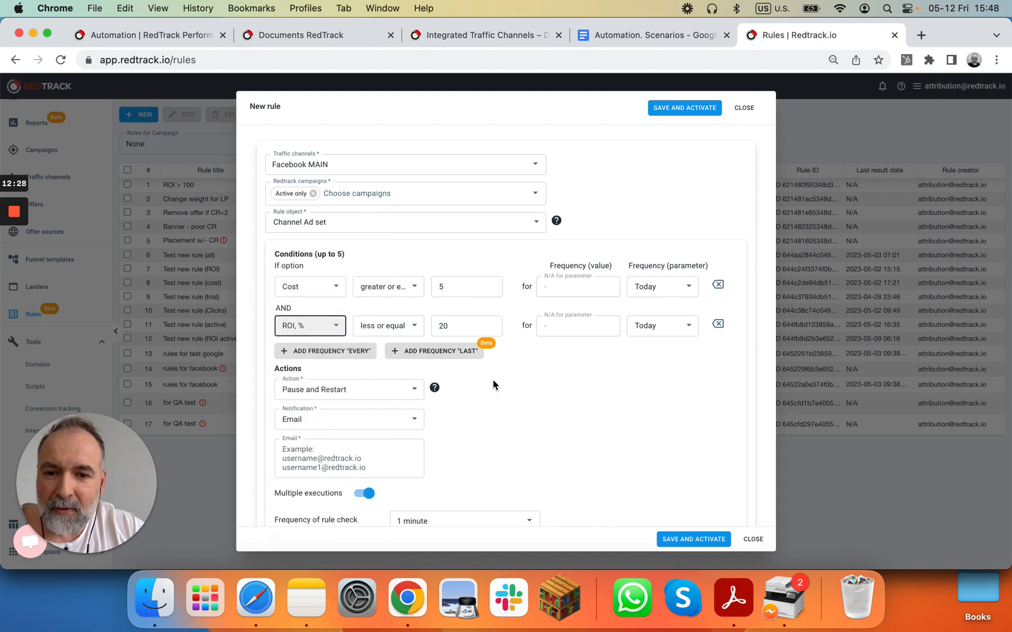
pyautogui.click(326, 354)
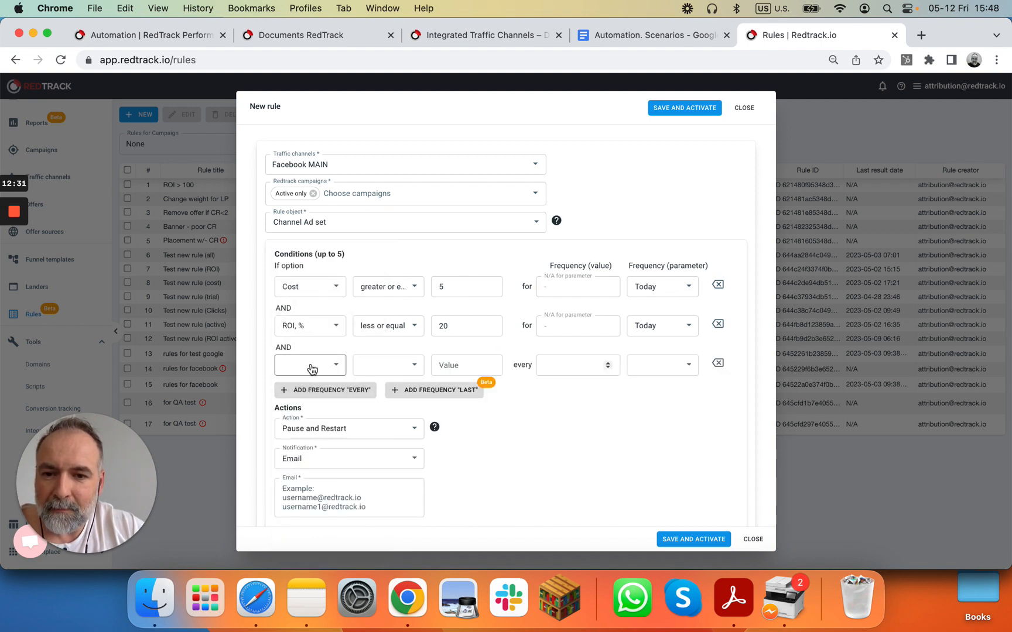
pyautogui.click(309, 366)
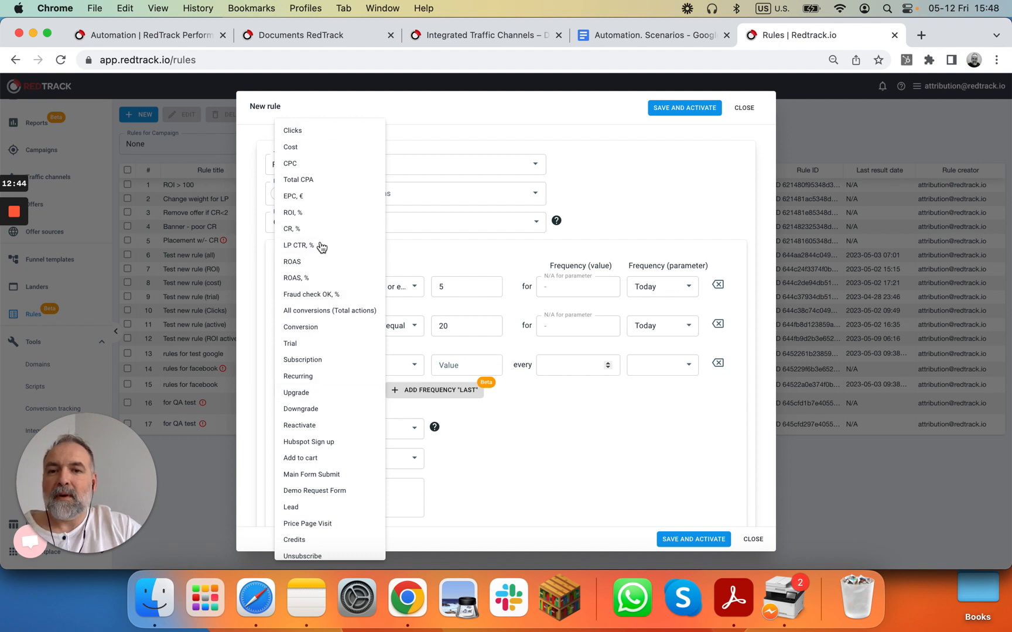
pyautogui.click(562, 448)
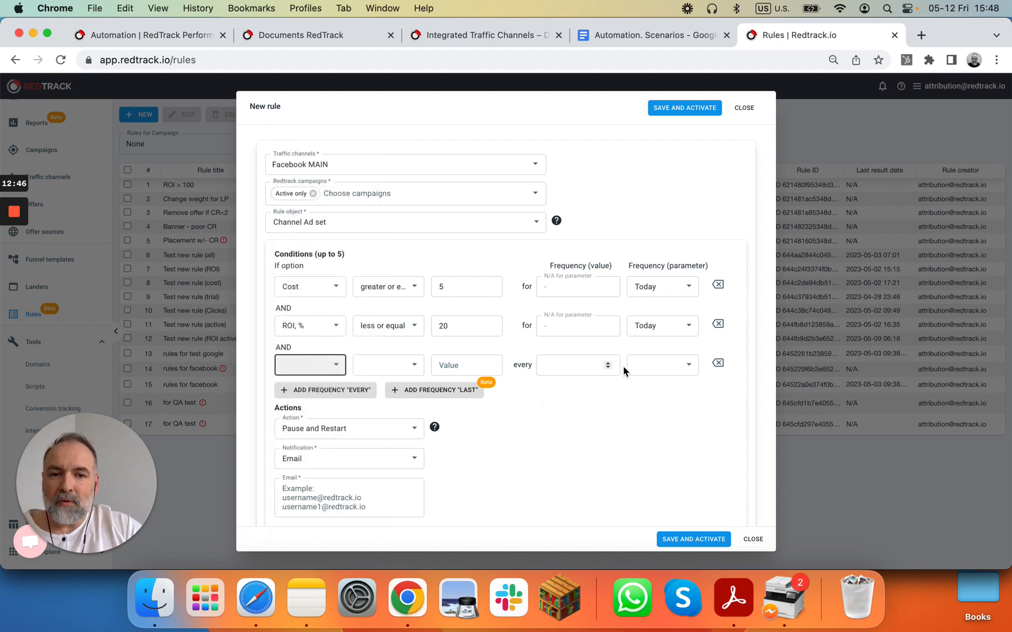
pyautogui.click(719, 364)
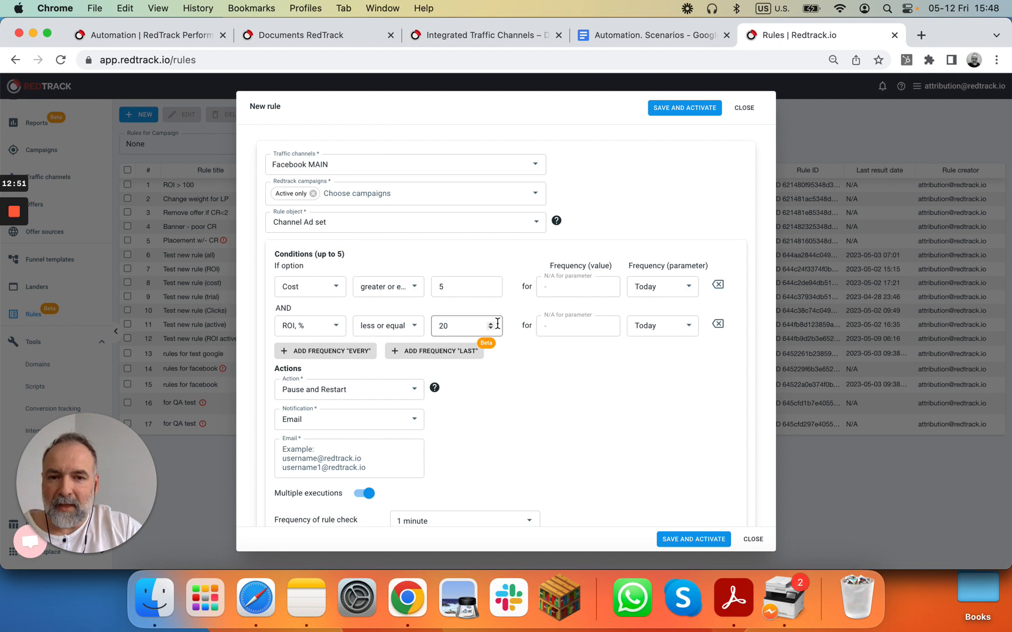
pyautogui.click(327, 328)
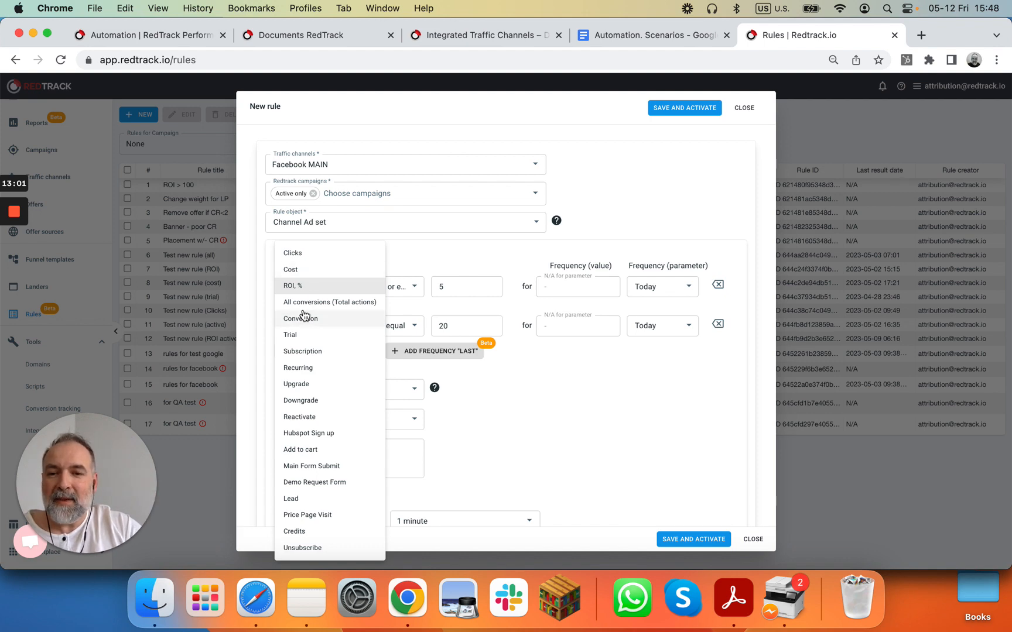
# Step: In the scenarios document, highlight the fourth scenario, Cost > 5$ & CPC > 1.5$, in light red
pyautogui.click(630, 37)
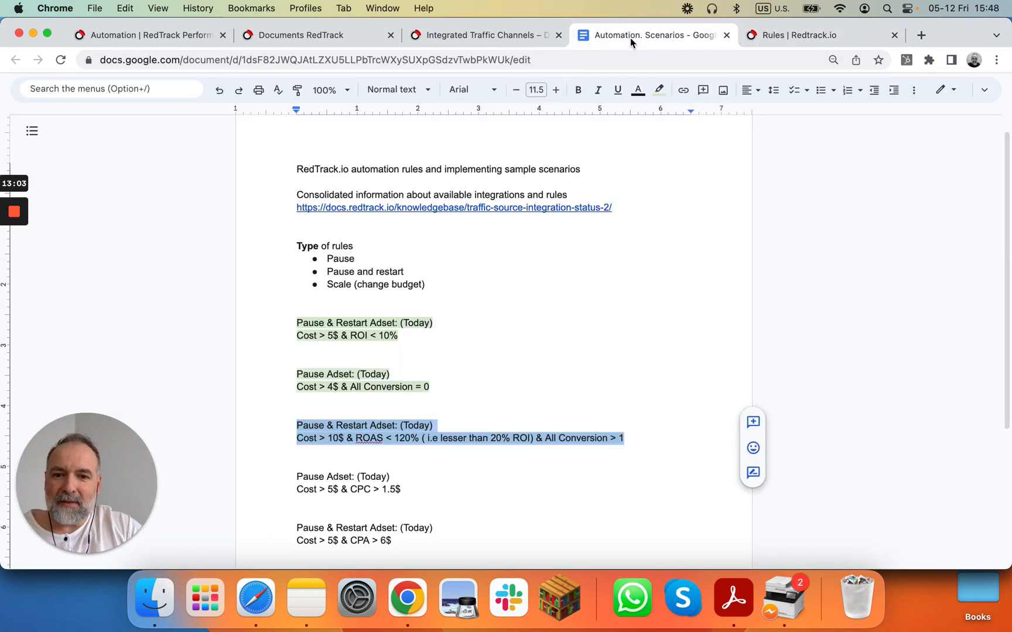
pyautogui.click(455, 474)
pyautogui.moveTo(439, 484); pyautogui.dragTo(285, 471)
pyautogui.moveTo(437, 487); pyautogui.dragTo(274, 479)
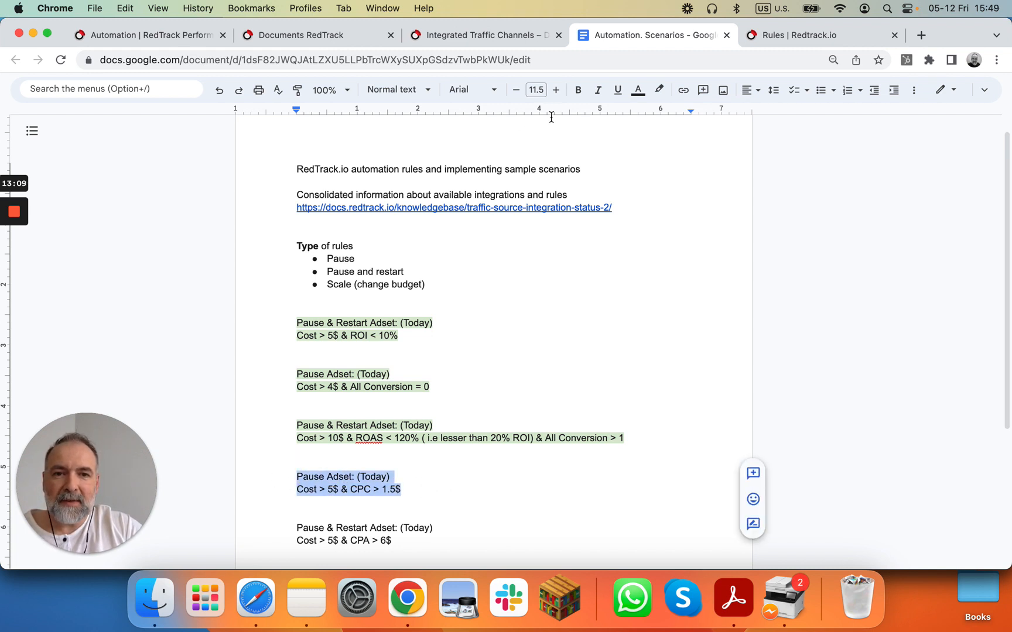
pyautogui.click(659, 89)
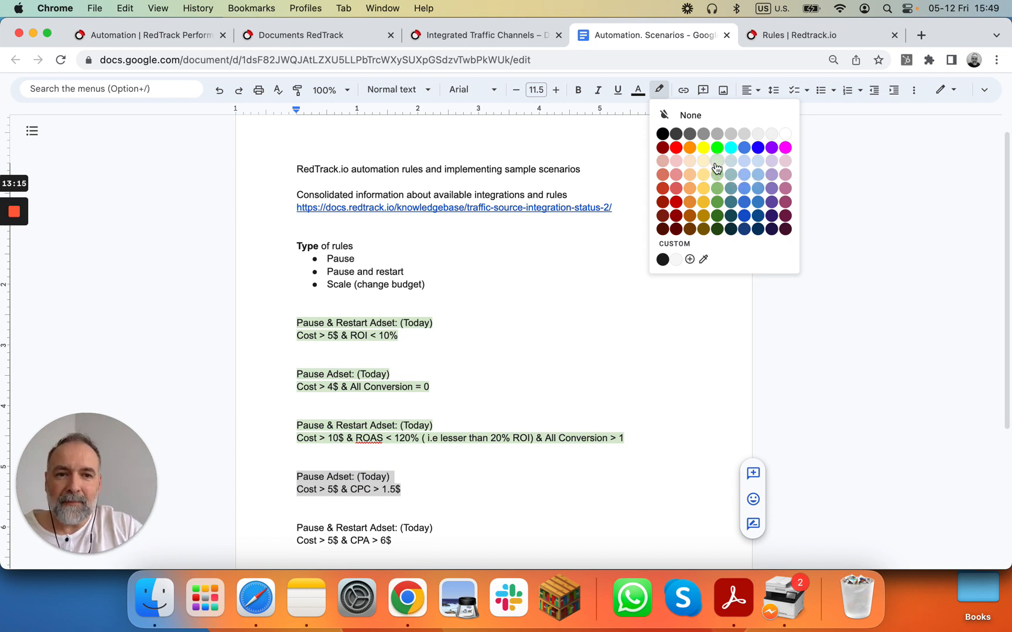
pyautogui.click(680, 163)
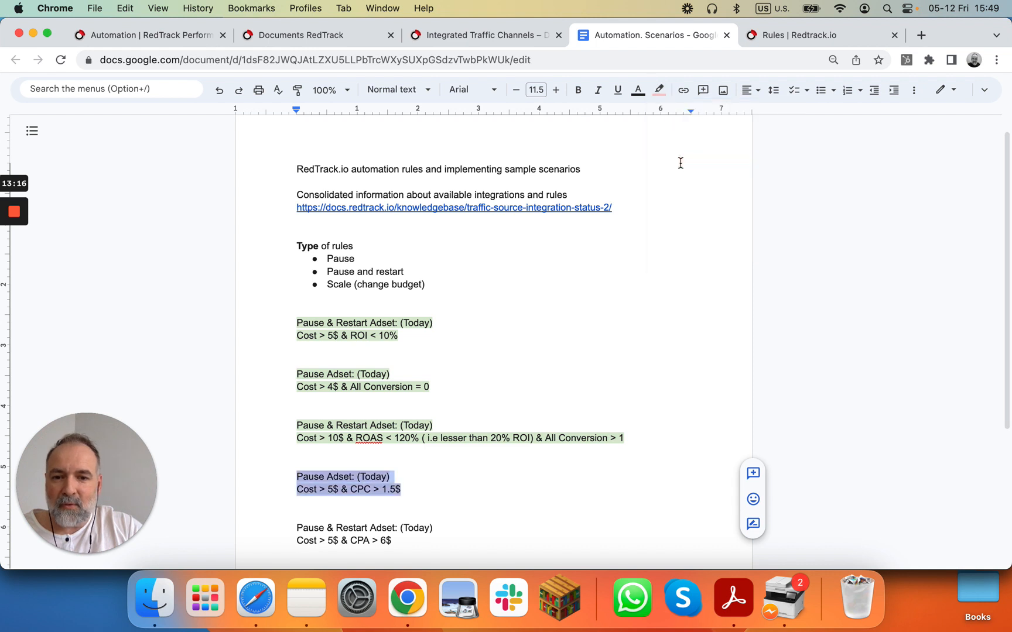
pyautogui.click(582, 460)
pyautogui.click(538, 500)
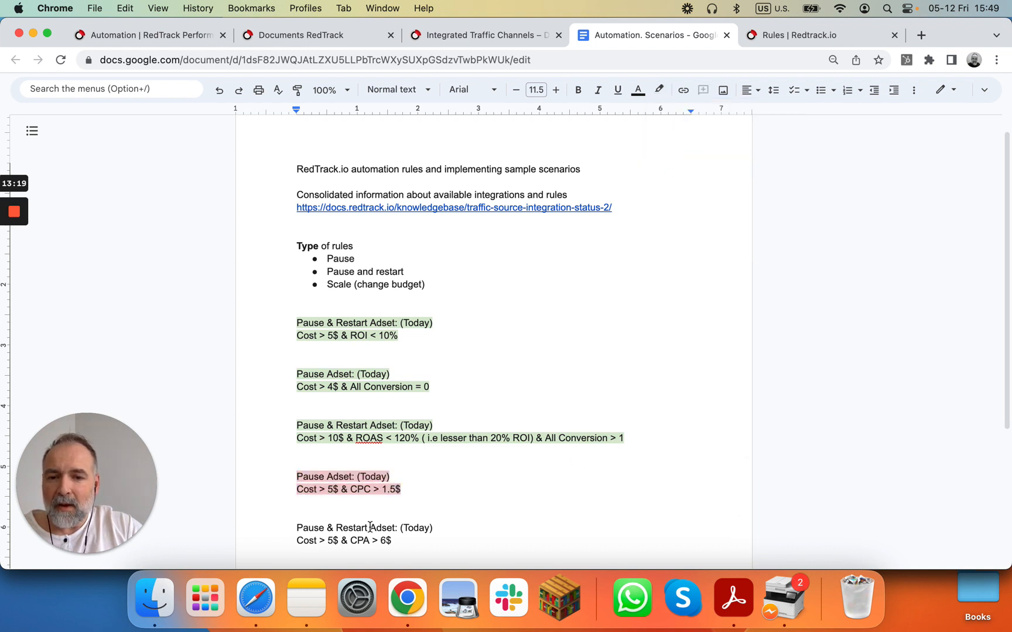
# Step: Check the rule's Today metrics for CPA, and highlight the document's fifth scenario, Cost > 5$ & CPA > 6$, in light red
pyautogui.scroll(-2, 337, 529)
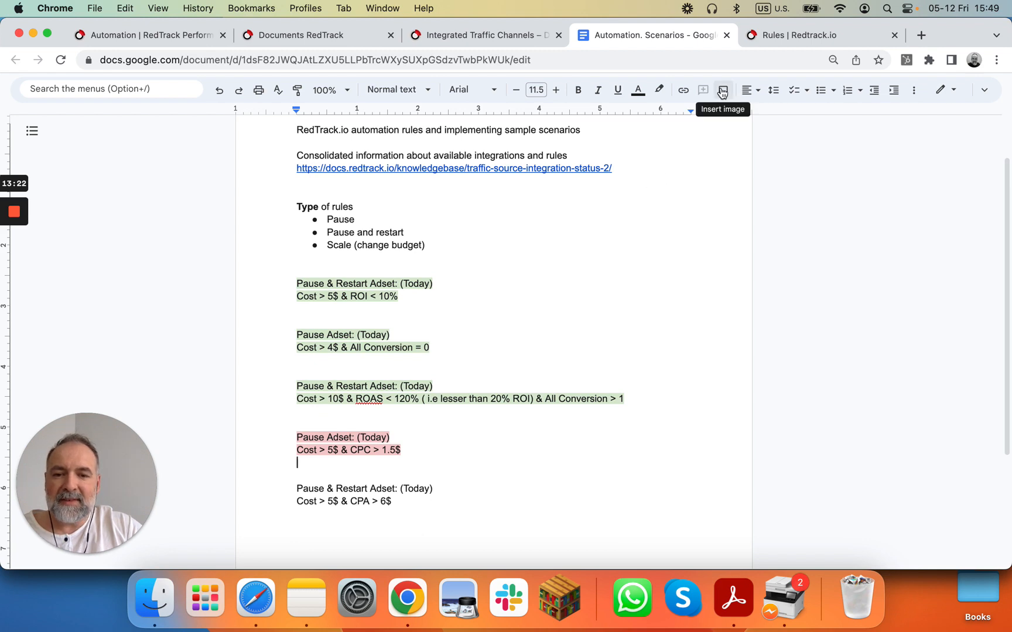
pyautogui.click(793, 34)
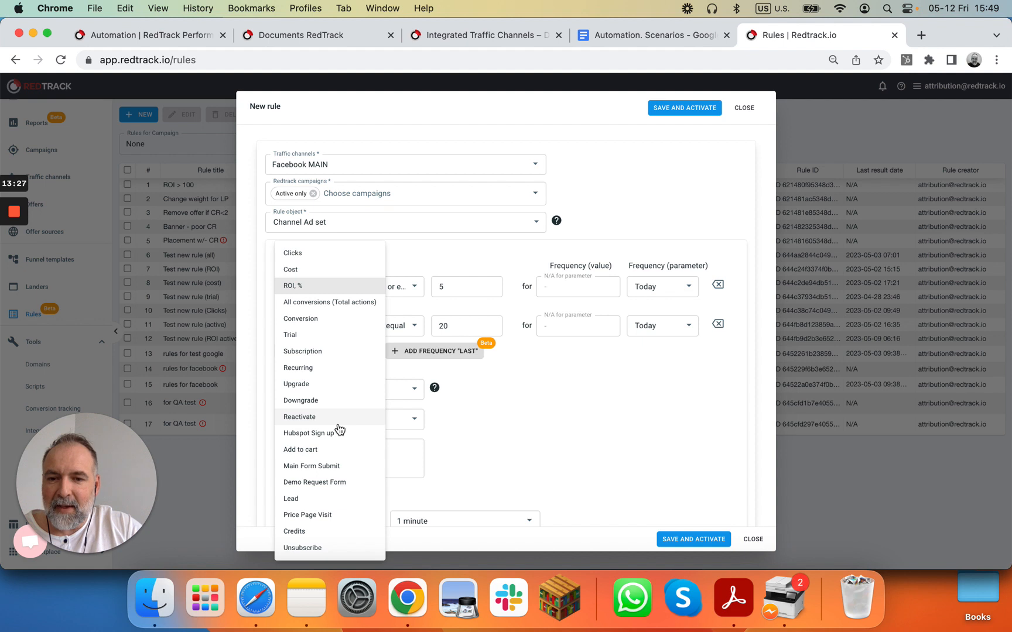
pyautogui.click(543, 463)
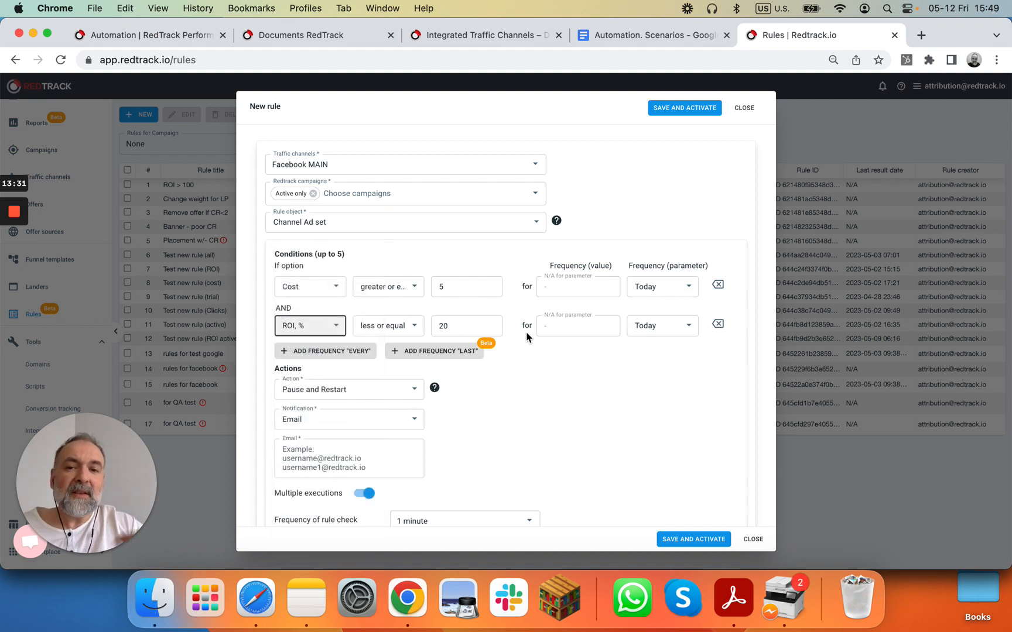
pyautogui.click(617, 39)
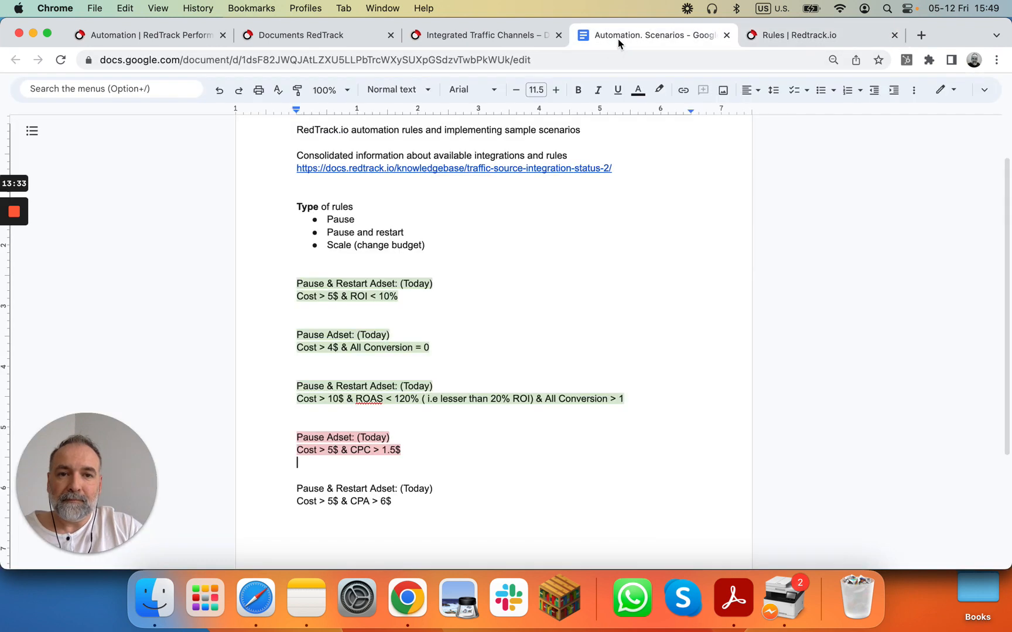
pyautogui.moveTo(391, 502); pyautogui.dragTo(287, 492)
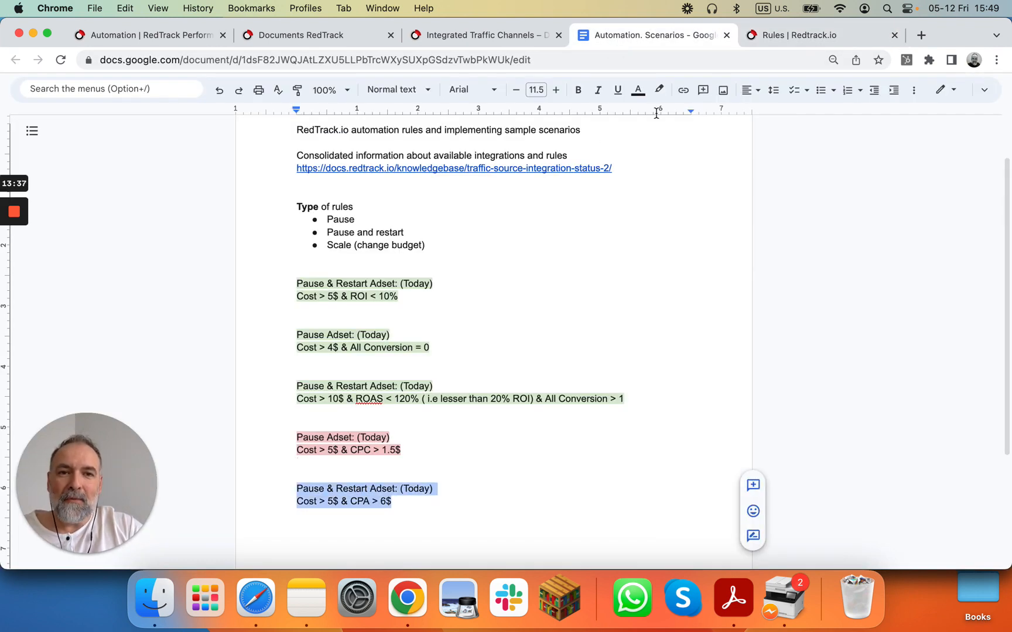
pyautogui.click(660, 90)
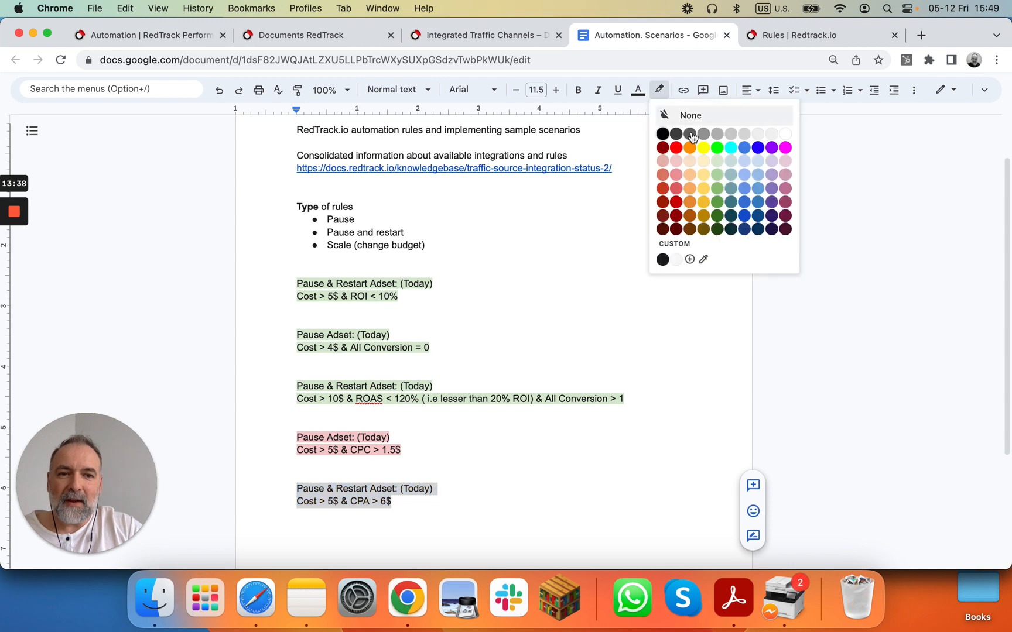
pyautogui.click(680, 162)
pyautogui.click(584, 460)
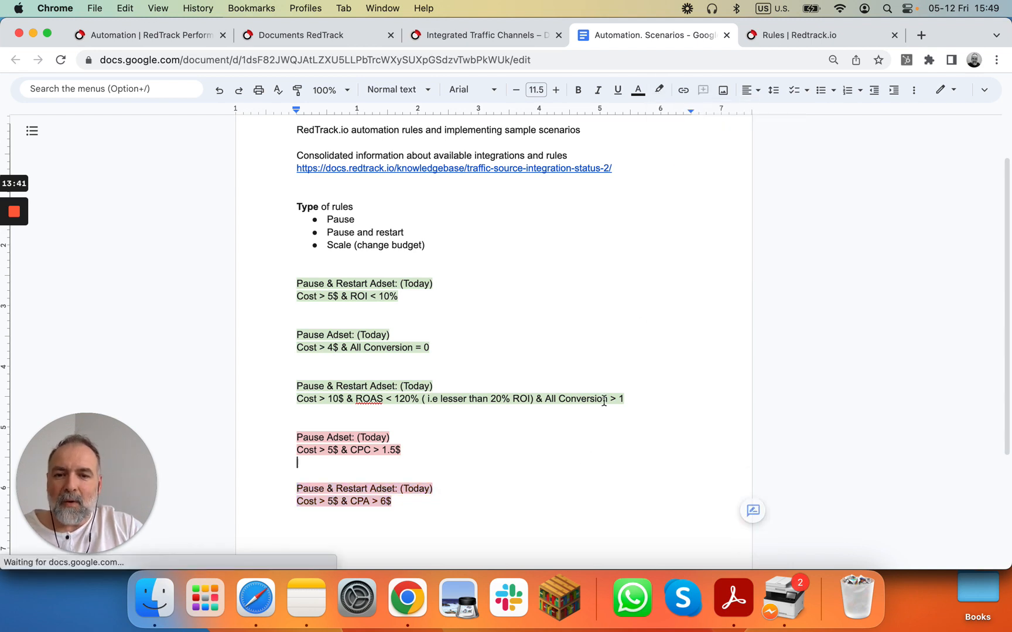
# Step: Examine the metrics available for an added "every" frequency condition, and look at the scale rules on RedTrack's advanced automation page
pyautogui.click(784, 34)
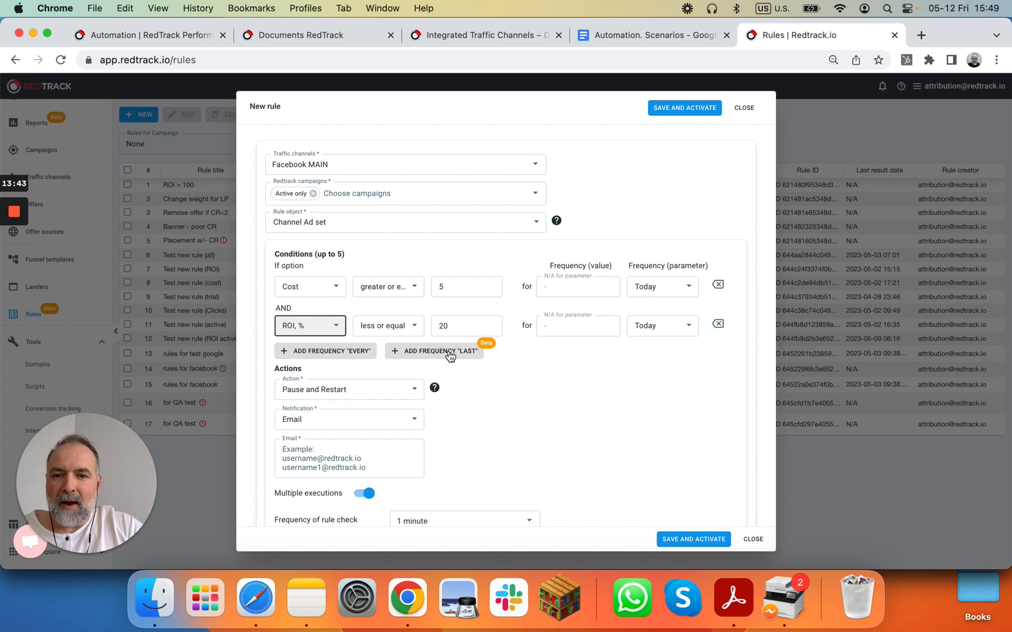
pyautogui.click(353, 356)
pyautogui.click(331, 364)
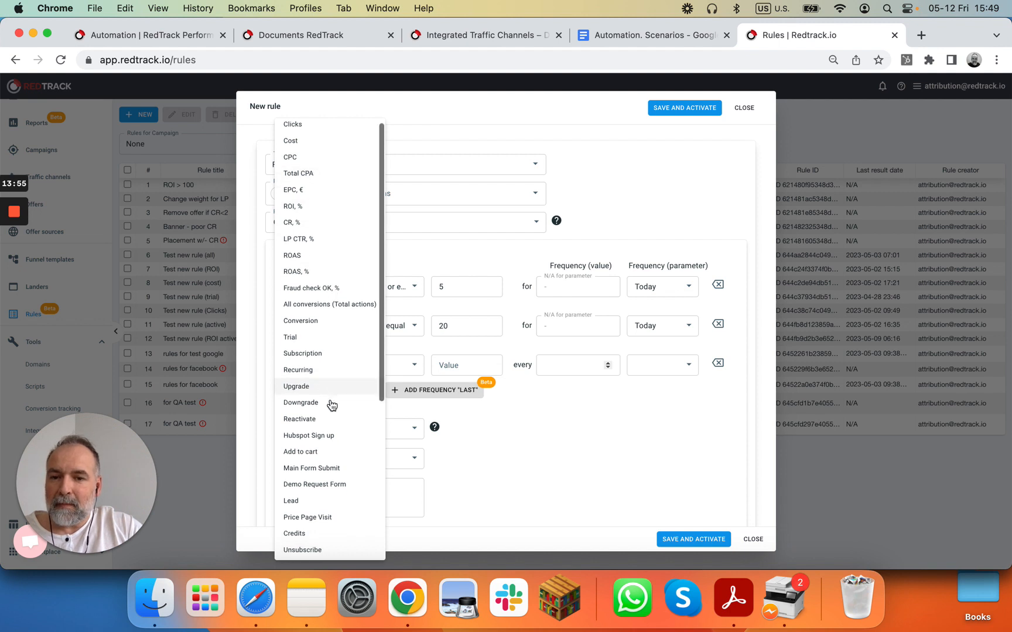
pyautogui.scroll(-5, 331, 398)
pyautogui.scroll(-3, 326, 463)
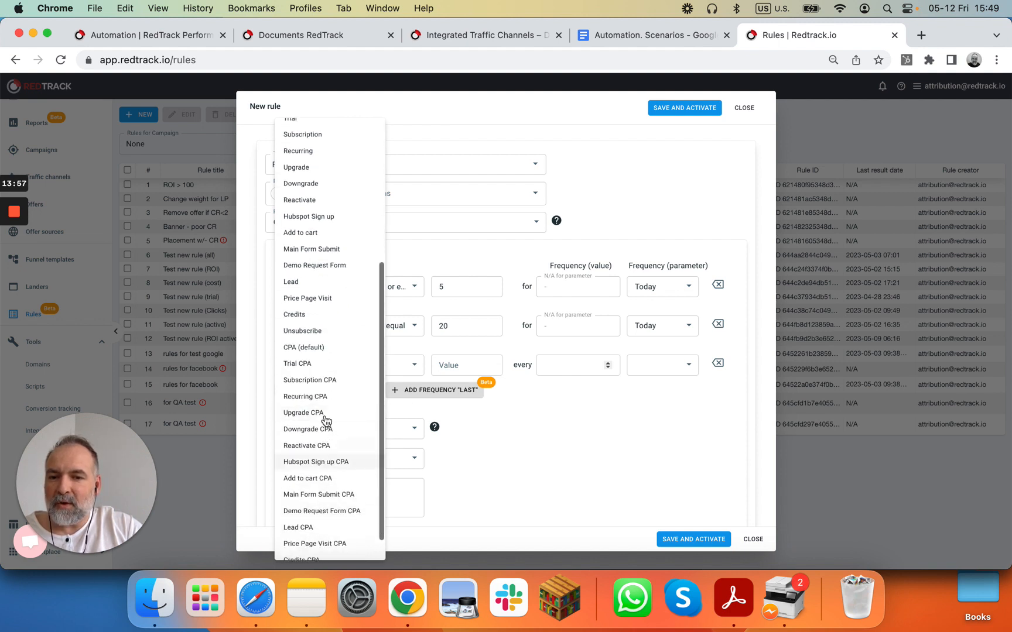
pyautogui.scroll(5, 327, 404)
pyautogui.scroll(3, 326, 403)
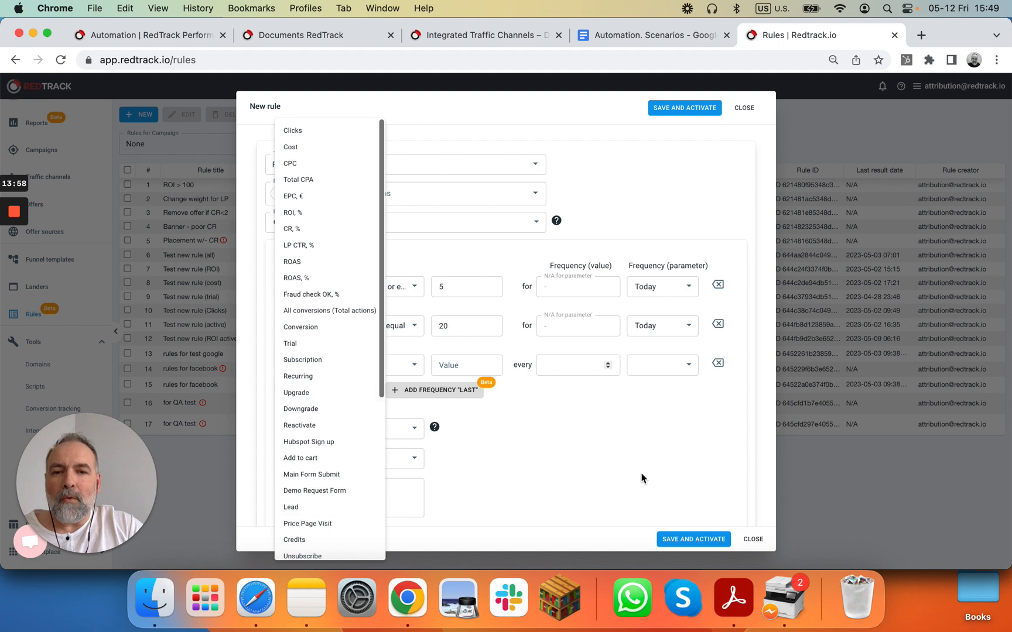
pyautogui.click(639, 456)
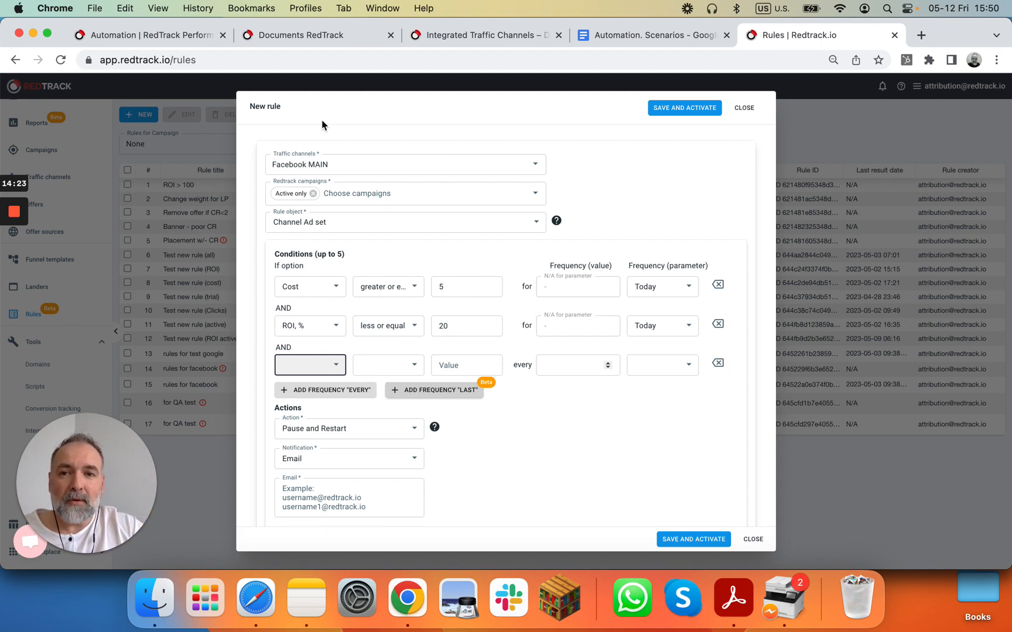
pyautogui.click(178, 35)
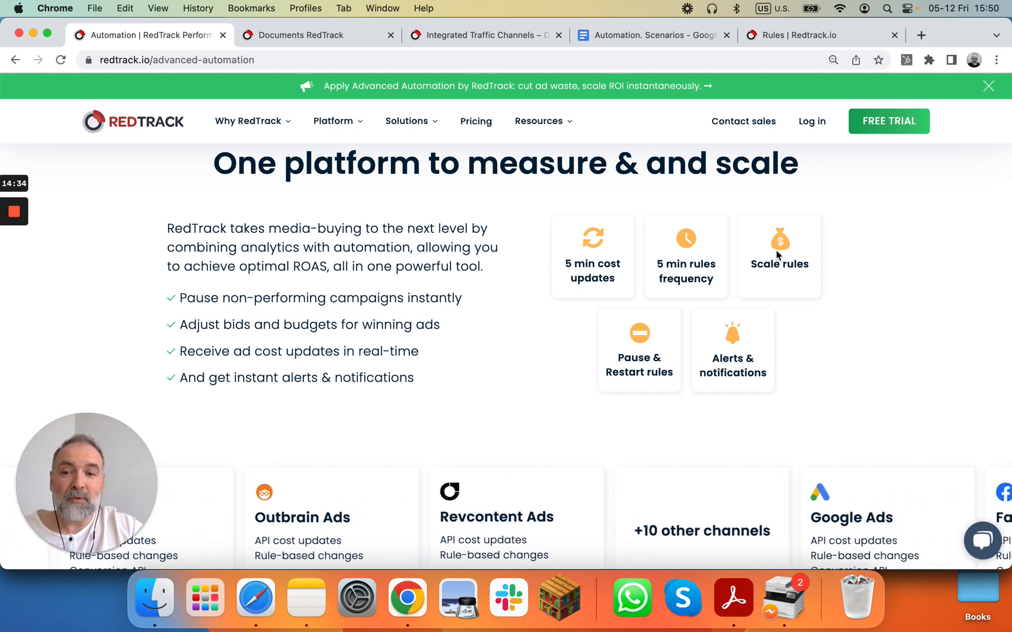
pyautogui.click(811, 37)
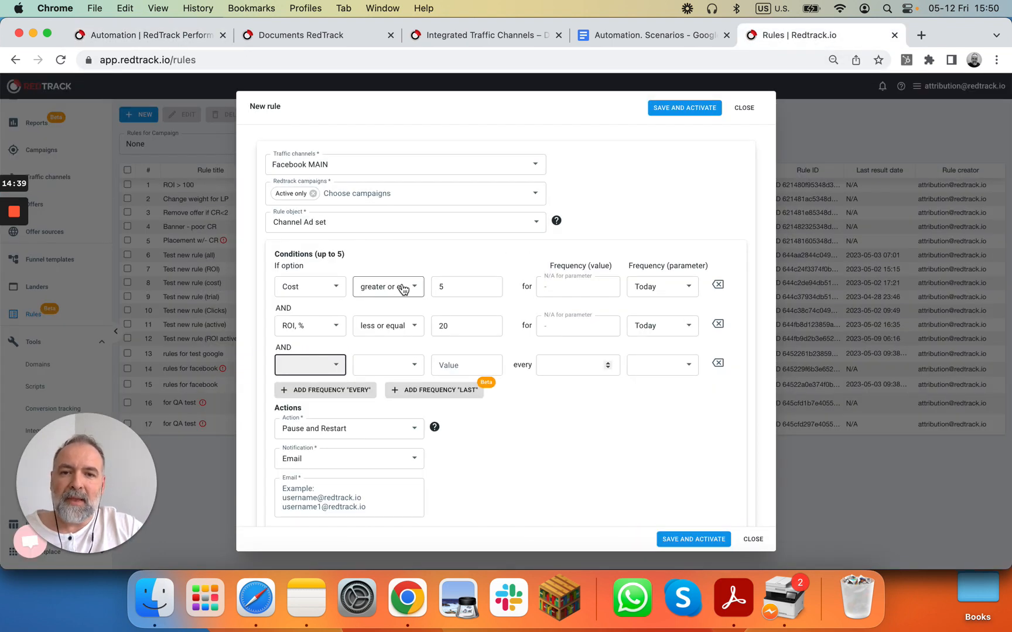
# Step: Set the rule's ROI condition to greater than 100 and remove the empty third condition
pyautogui.click(386, 329)
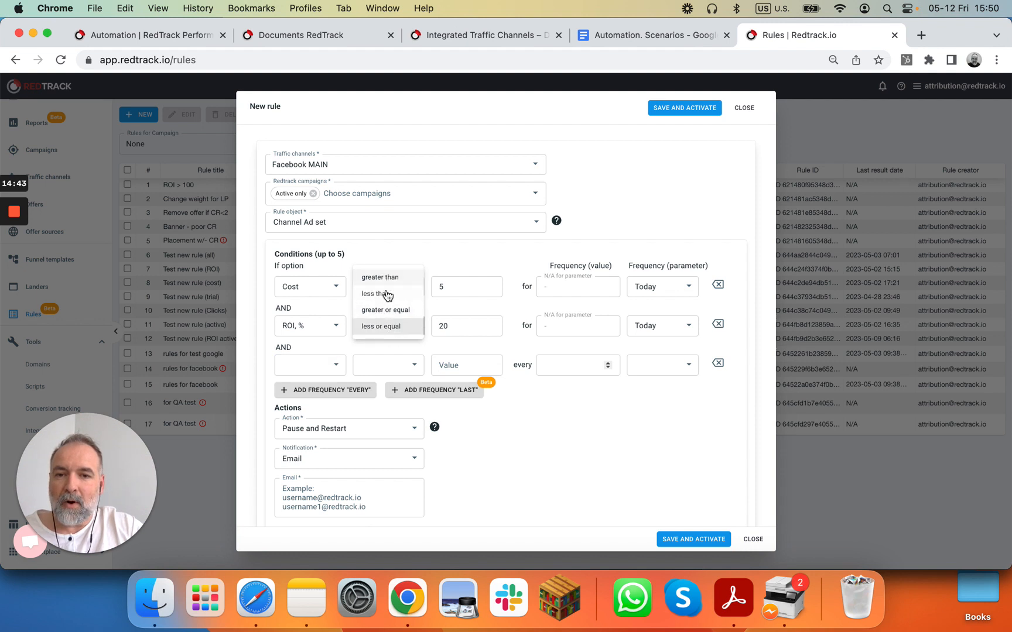
pyautogui.click(385, 284)
pyautogui.click(443, 325)
pyautogui.press('BackSpace')
pyautogui.press('BackSpace')
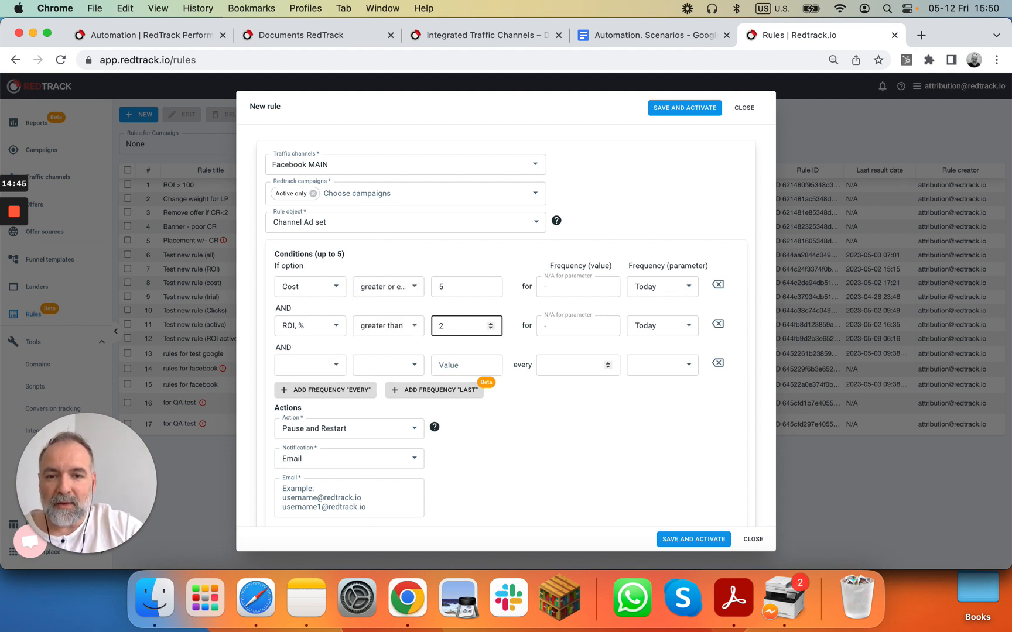
pyautogui.write('100')
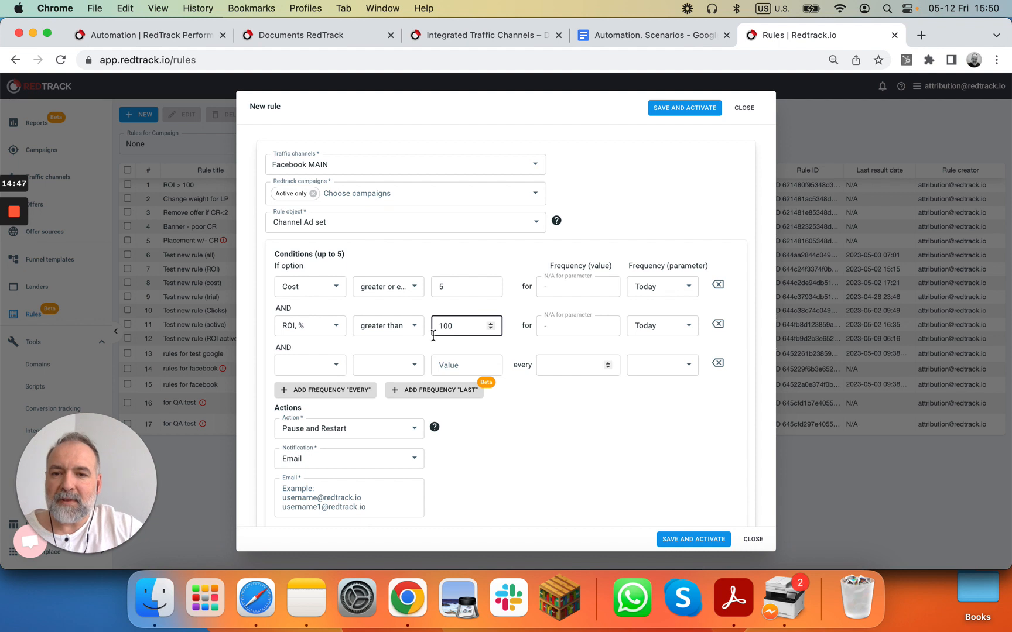
pyautogui.click(718, 363)
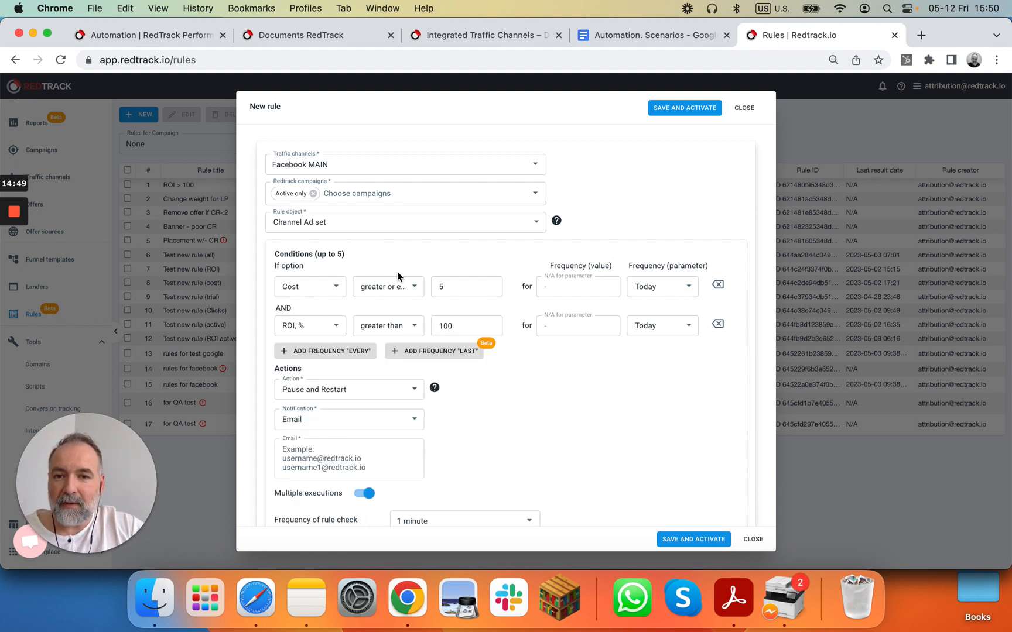
# Step: Set the Cost condition's value to 50
pyautogui.click(472, 283)
pyautogui.press('BackSpace')
pyautogui.write('1')
pyautogui.press('BackSpace')
pyautogui.write('50')
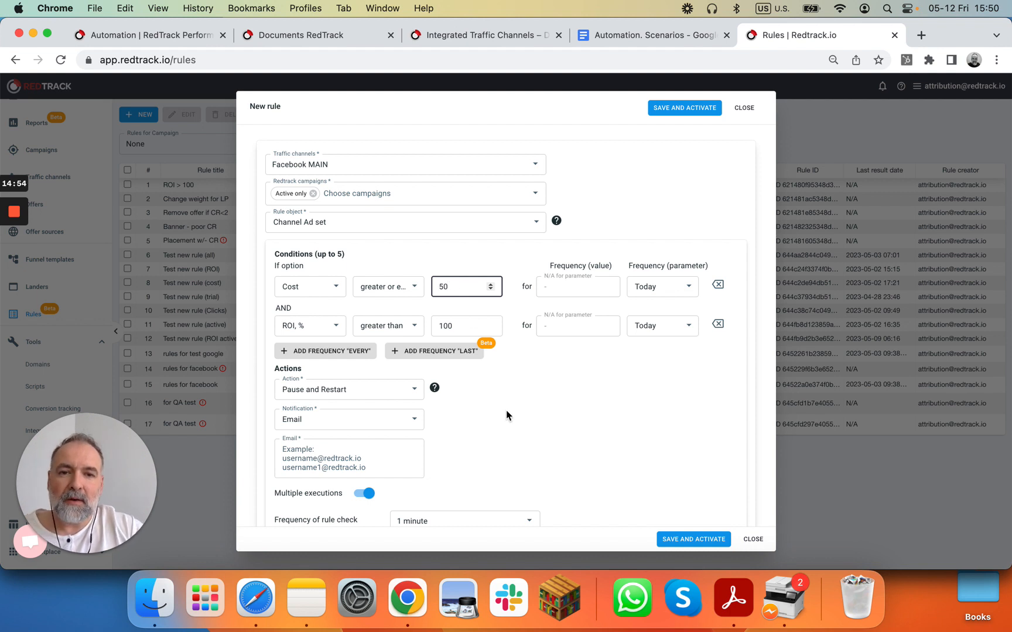
# Step: Set the rule's action to Daily budget, increase by 50, and return to the automation scenarios document
pyautogui.click(560, 388)
pyautogui.click(371, 391)
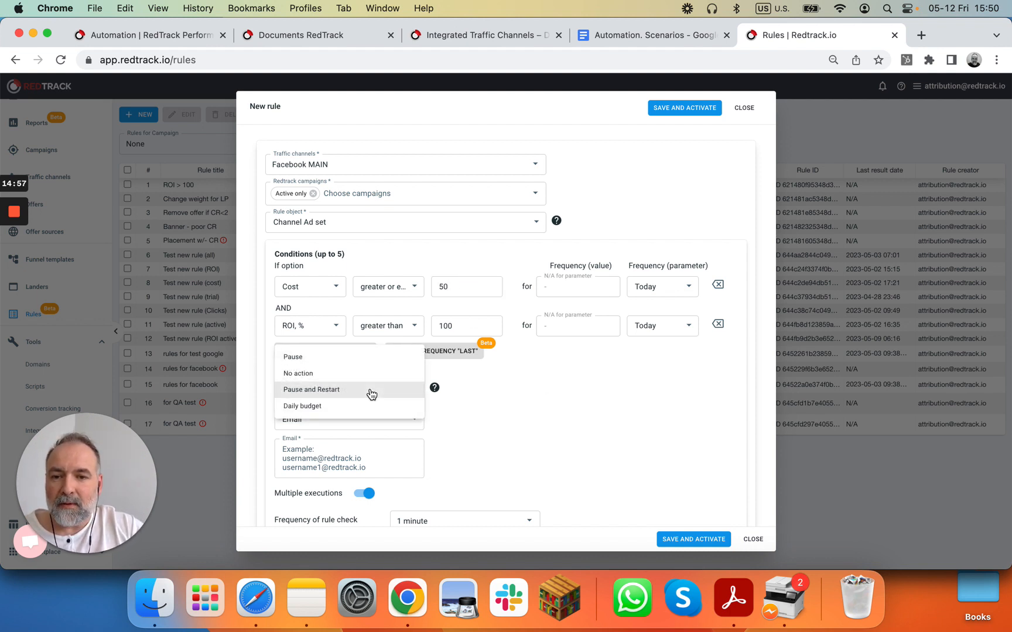
pyautogui.click(339, 408)
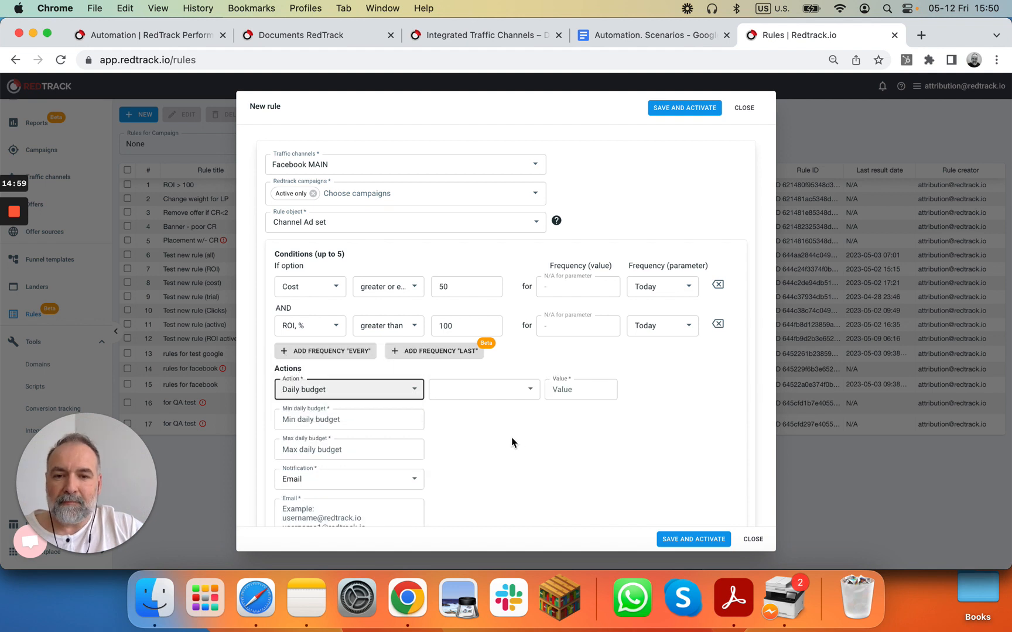
pyautogui.click(478, 391)
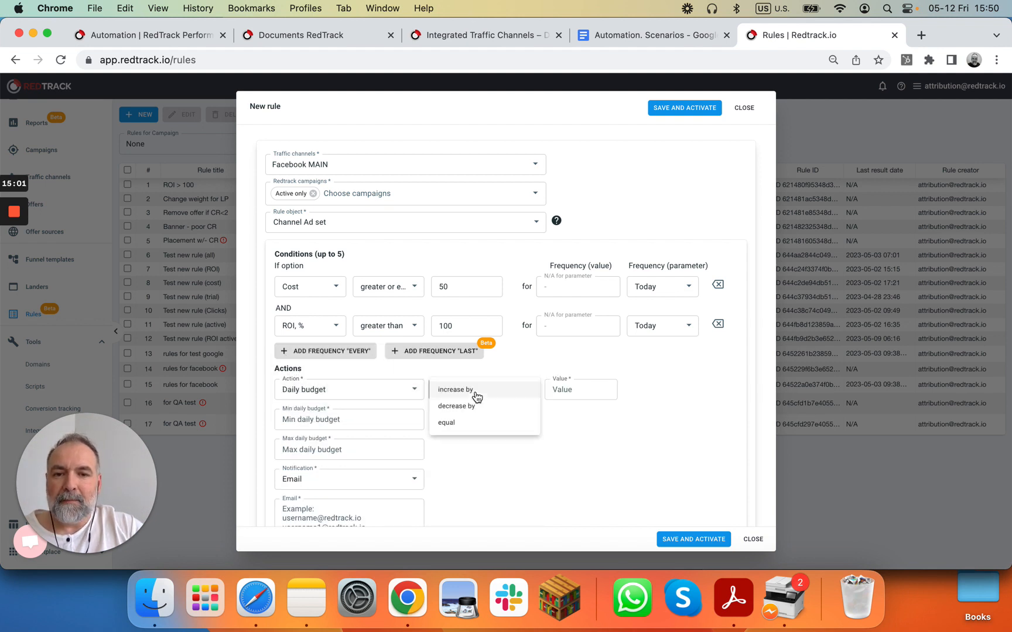
pyautogui.click(476, 391)
pyautogui.click(554, 390)
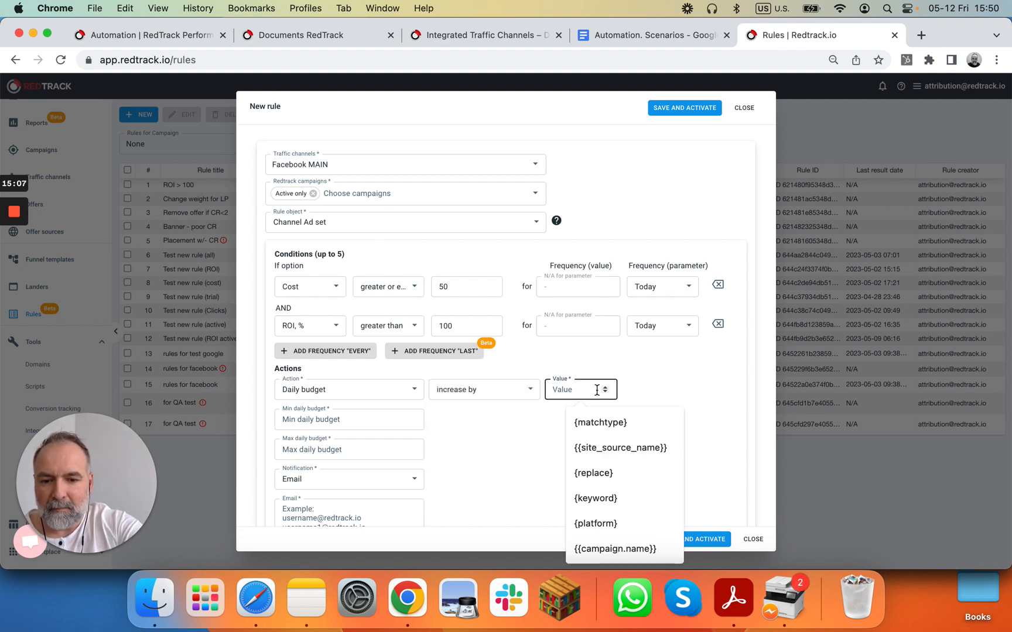
pyautogui.write('50')
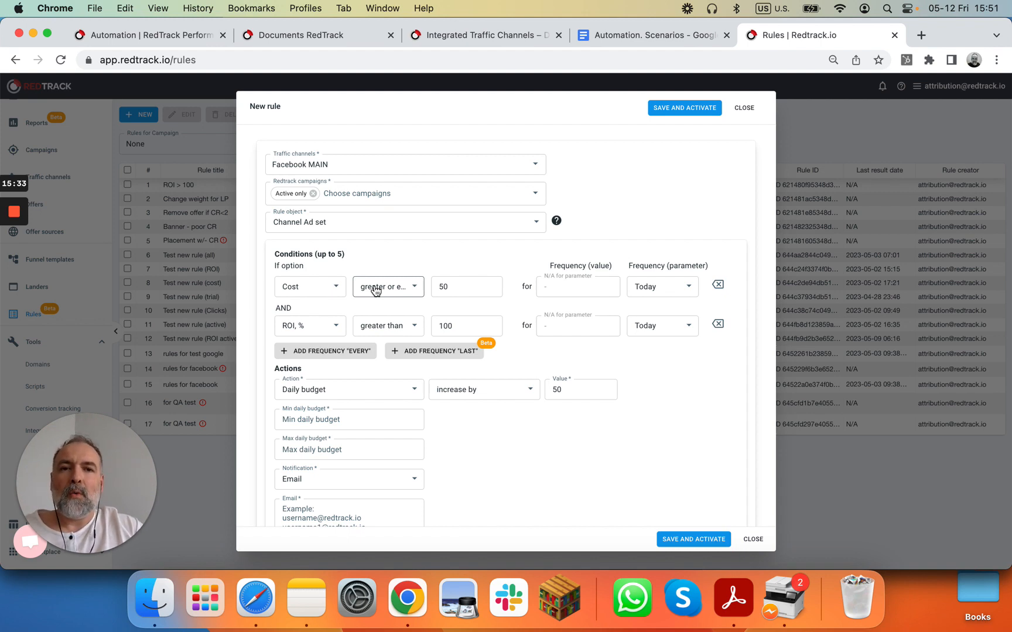
pyautogui.click(661, 37)
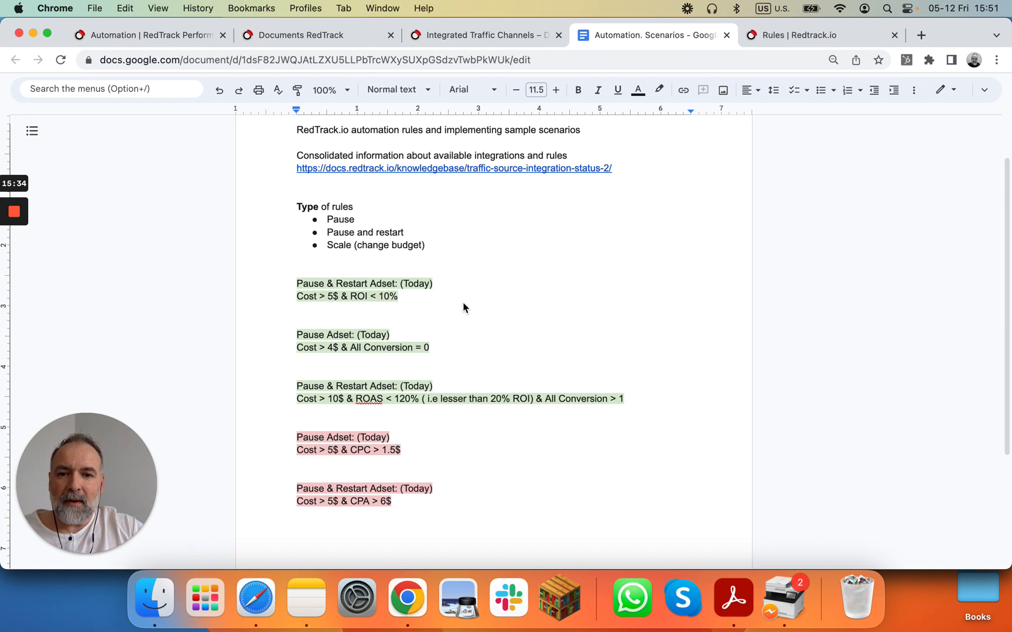